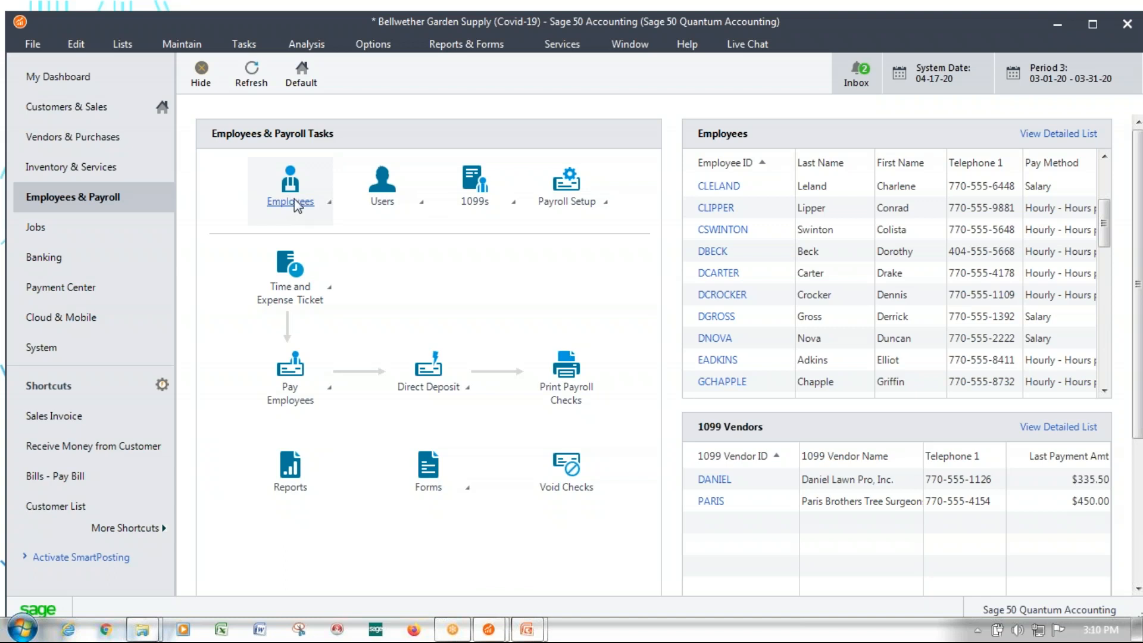
Open the Pay Types page of the company information in the Payroll Settings wizard
click(296, 205)
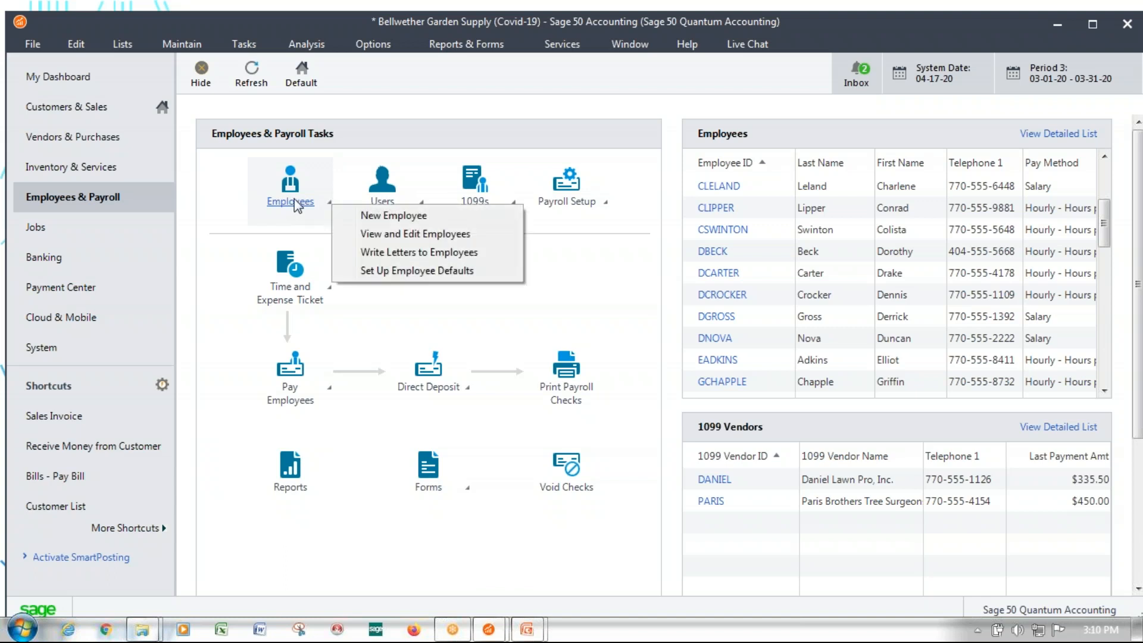
click(564, 201)
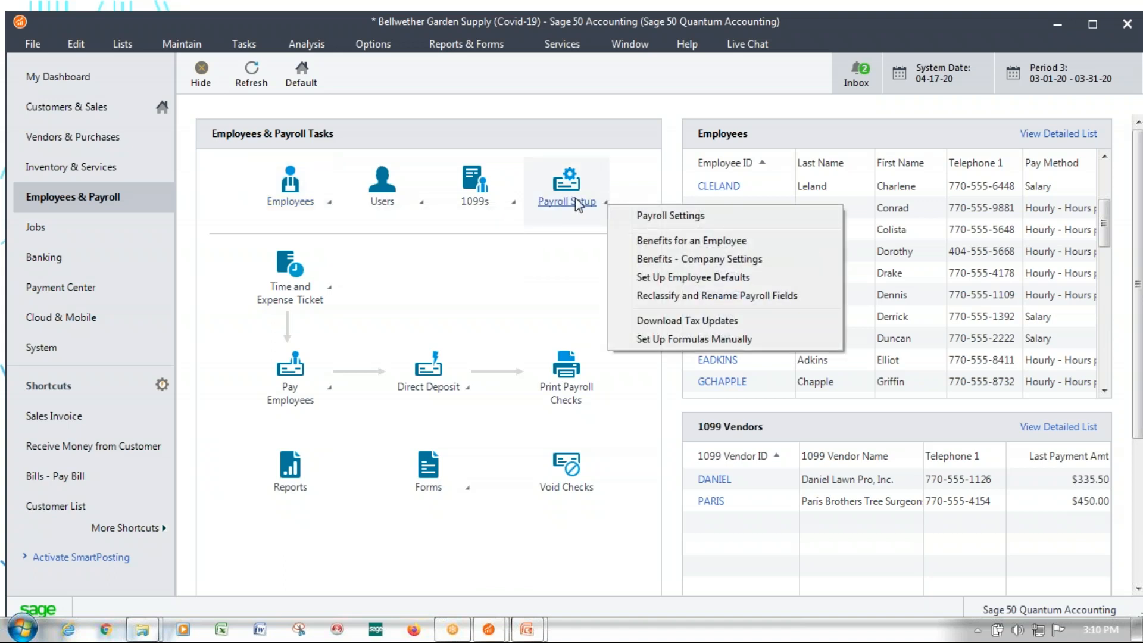
click(664, 217)
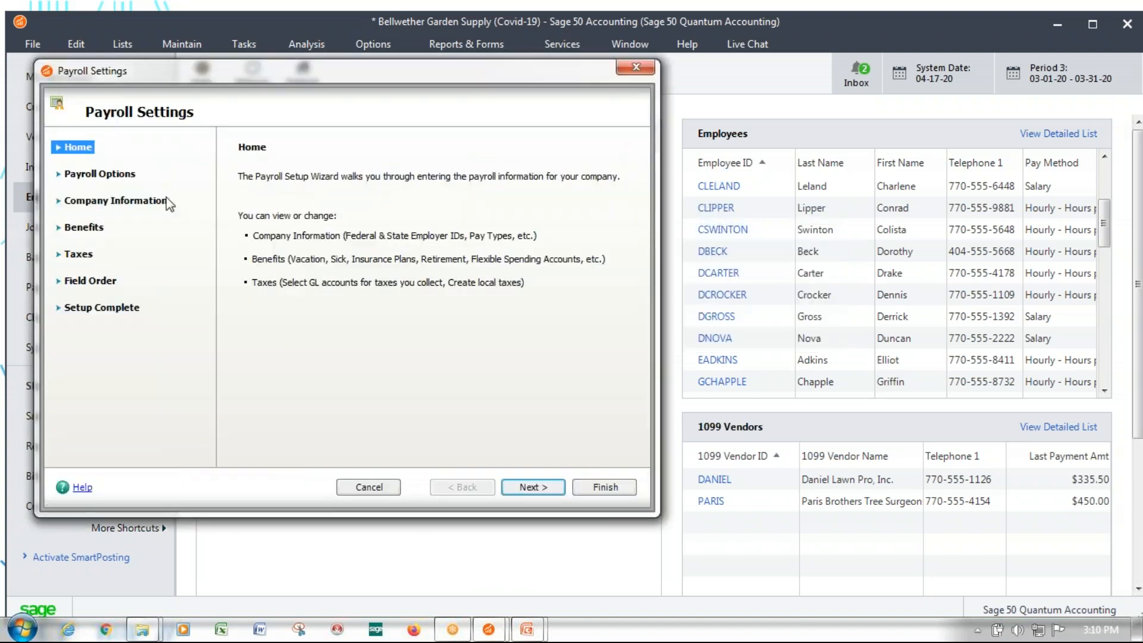
click(89, 201)
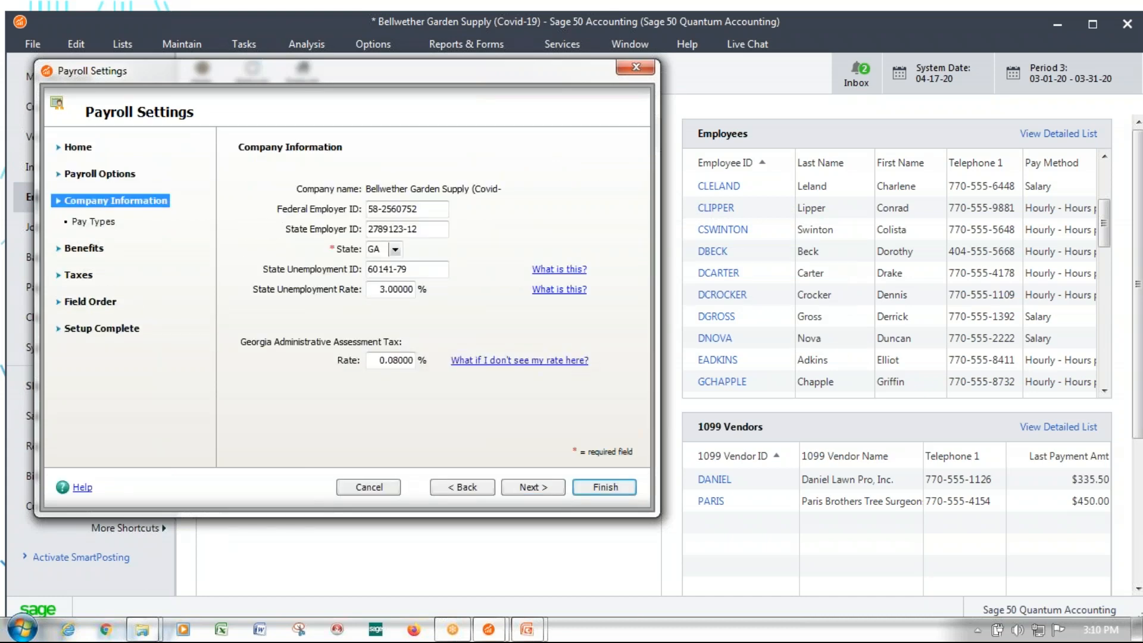
click(92, 223)
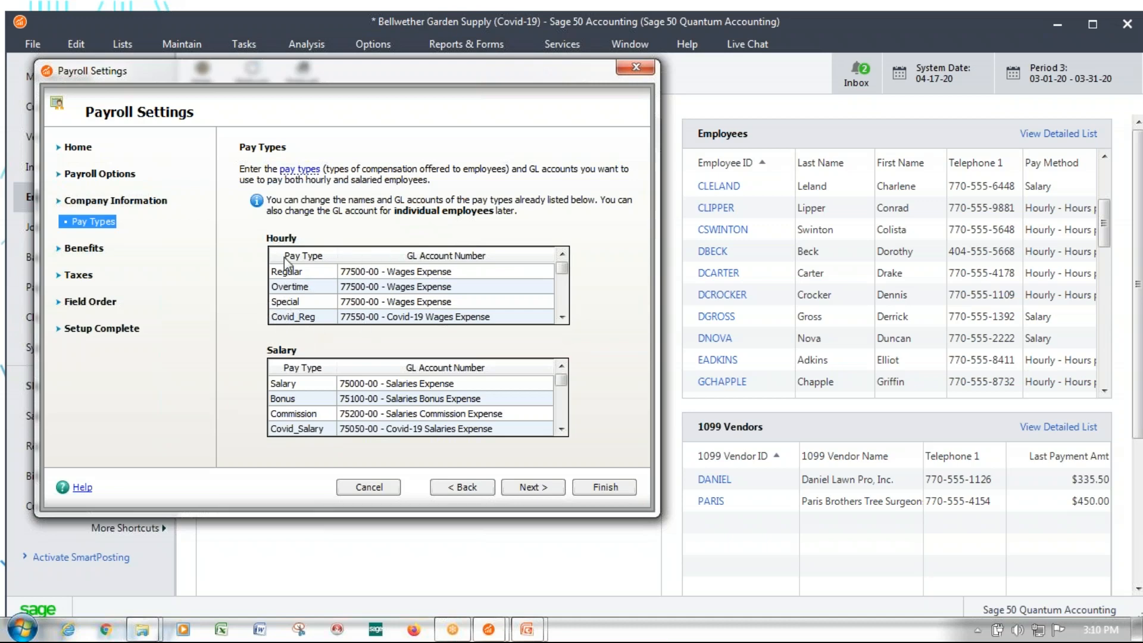
Name the first unused hourly pay type below Covid_Reg as Covid-OT
click(561, 317)
click(562, 317)
click(307, 302)
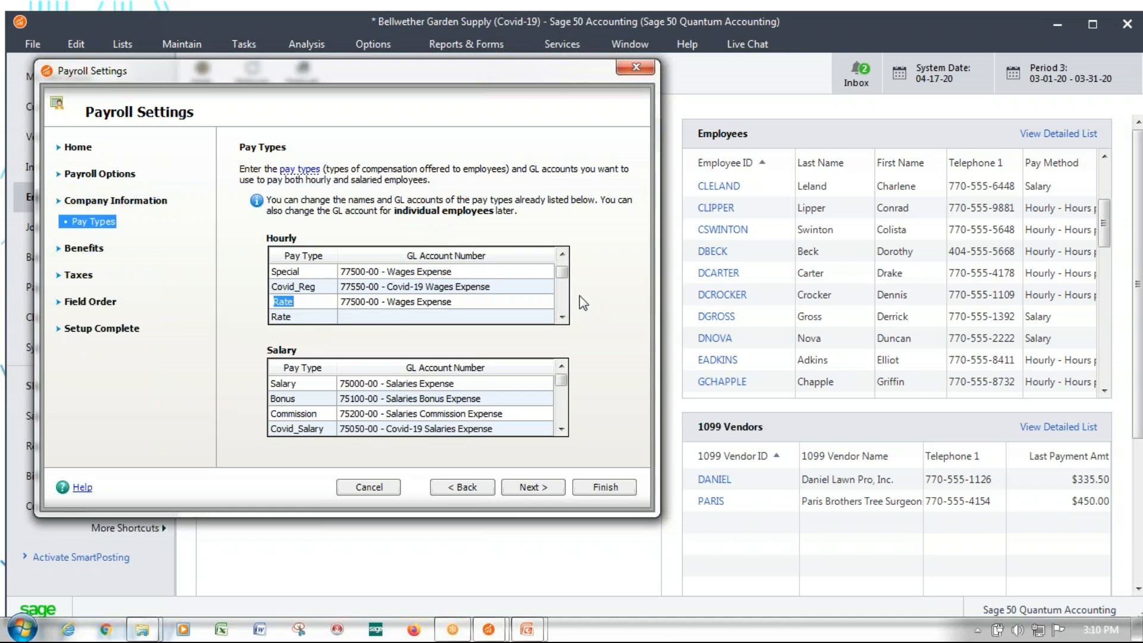
text(Covid-OT)
Assign GL account 77550-00, Covid-19 Wages Expense, to the hourly Covid-OT pay type
click(370, 273)
click(364, 287)
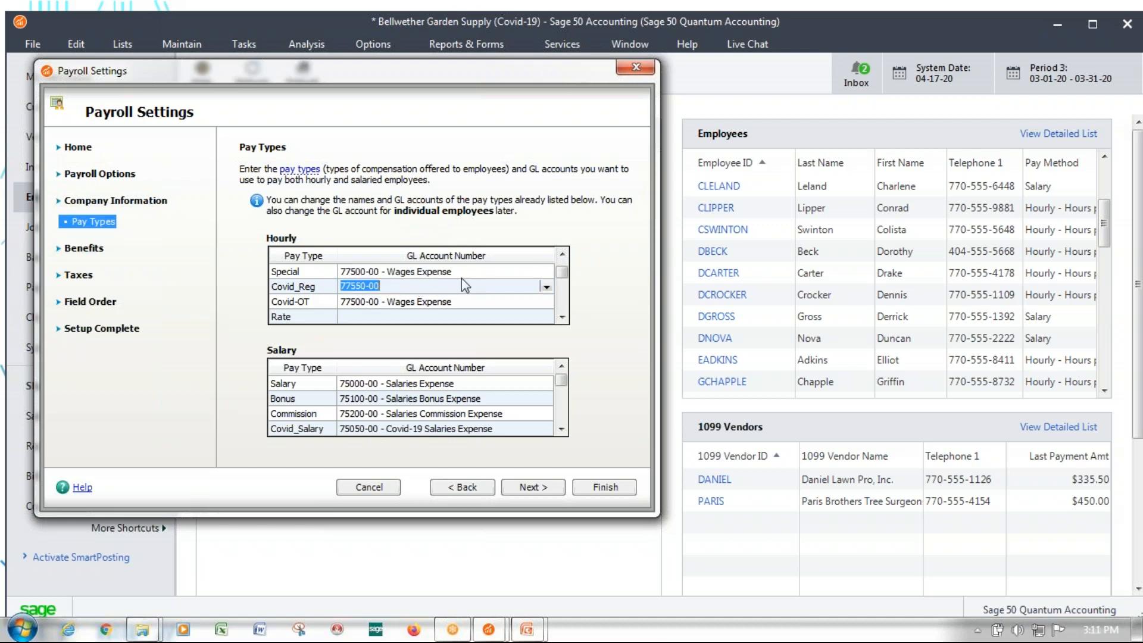
click(394, 302)
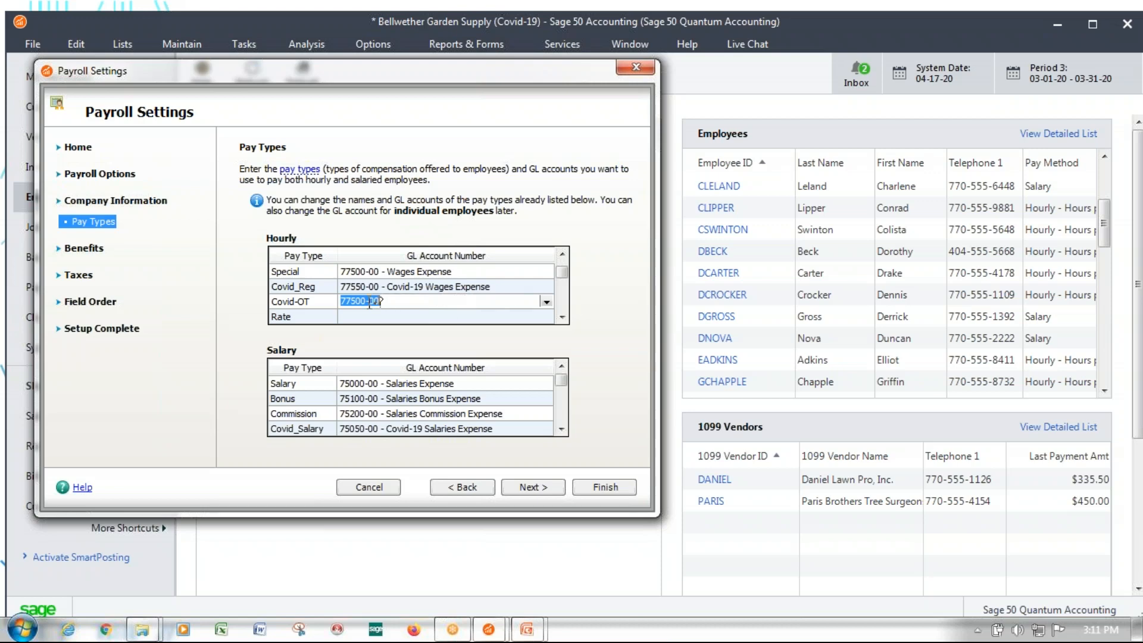
drag(355, 301, 360, 306)
text(5)
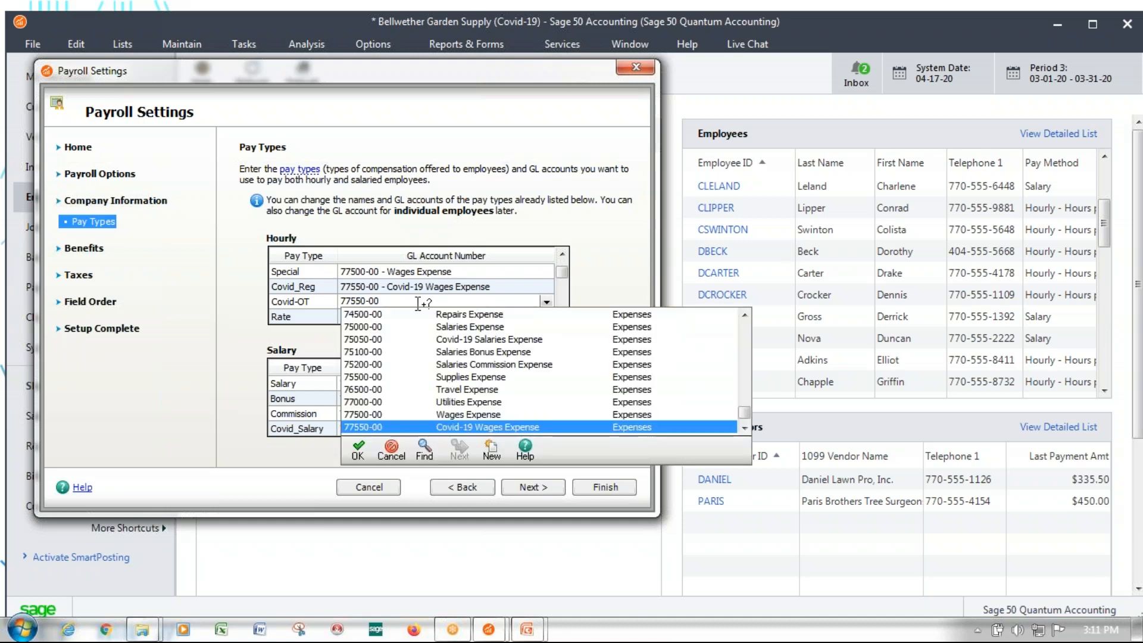
click(406, 288)
click(391, 301)
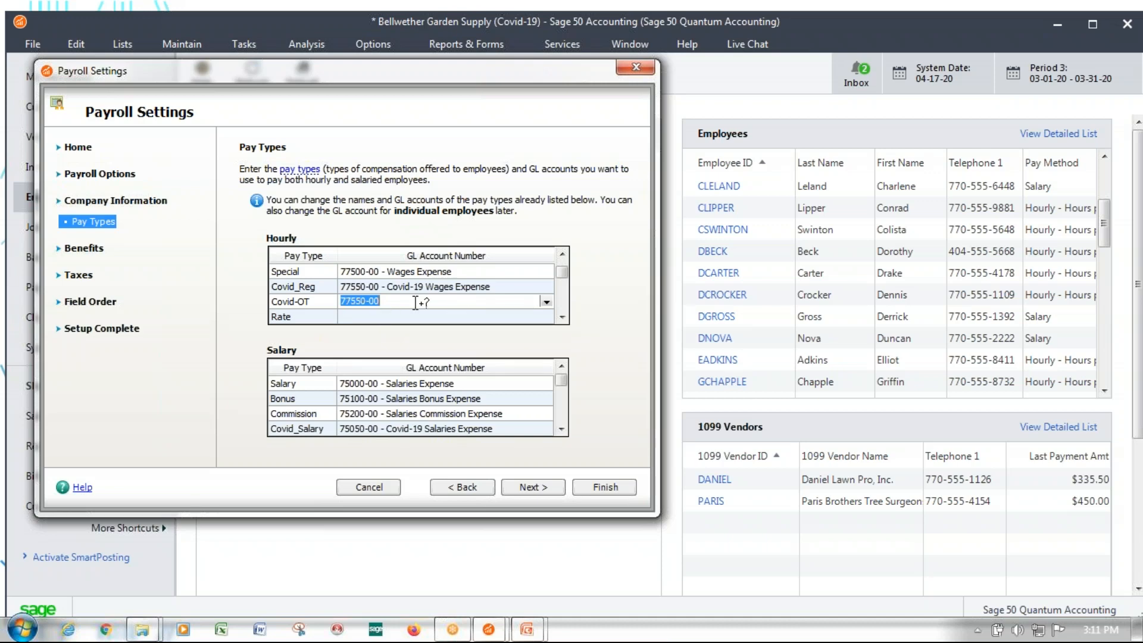
click(315, 306)
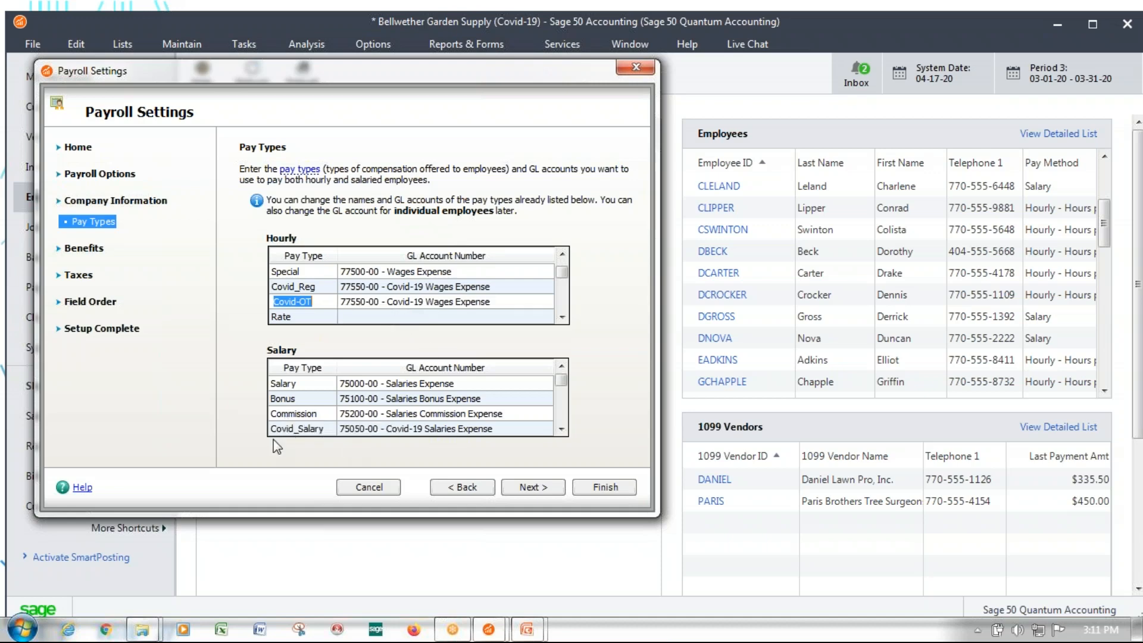
Name the first unused salary pay type below Covid_Salary as Covid-Bonus
click(562, 430)
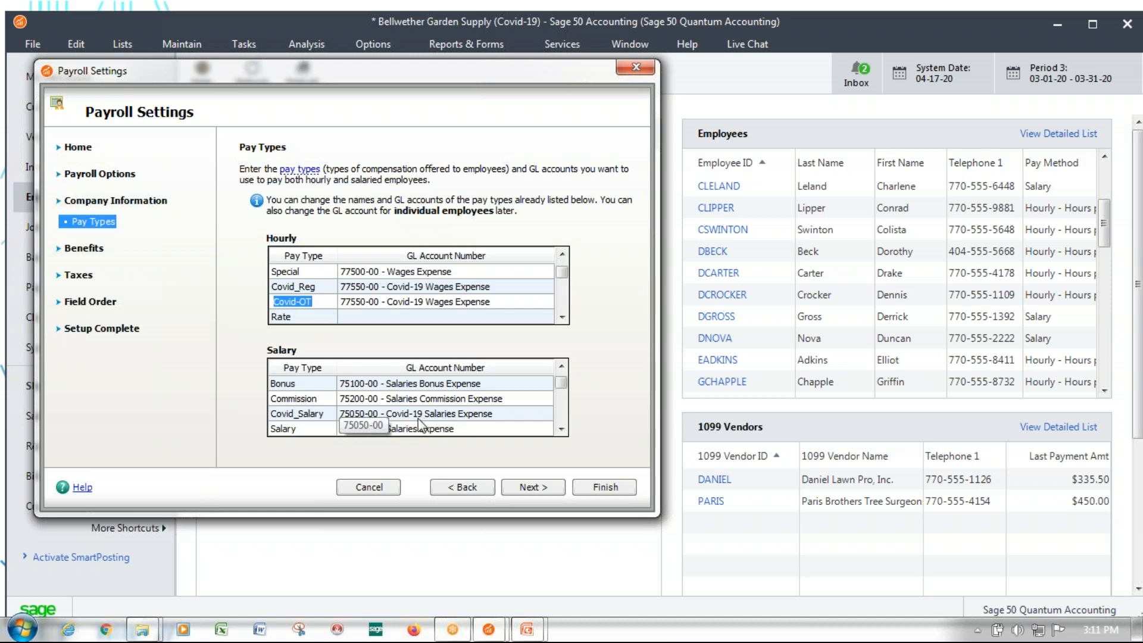
click(294, 430)
text(Covid)
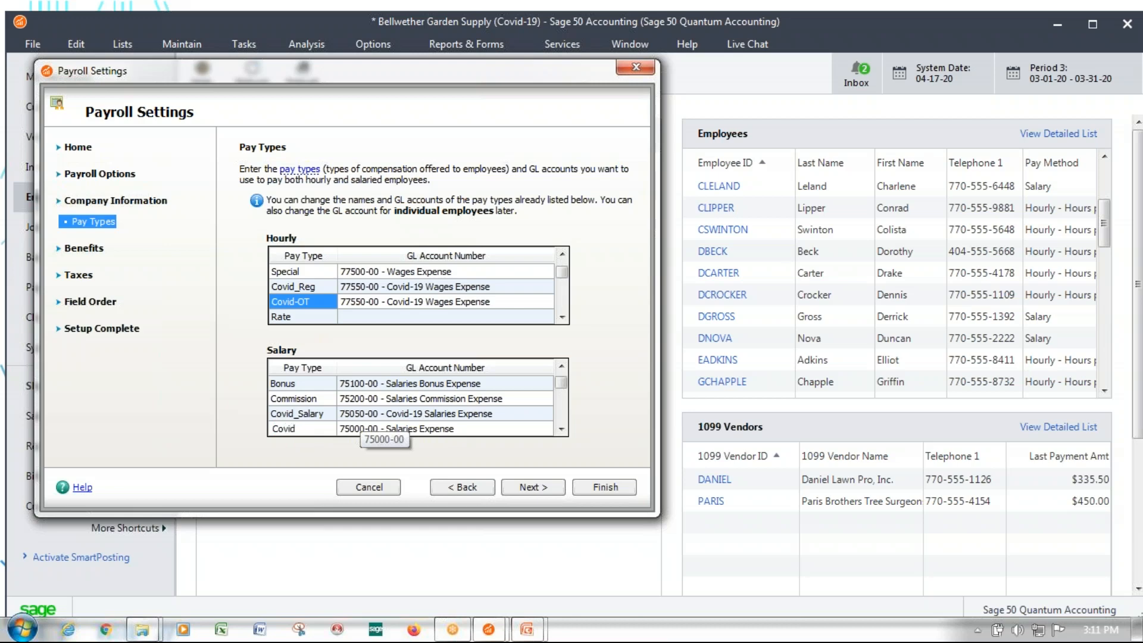
text(-Bo)
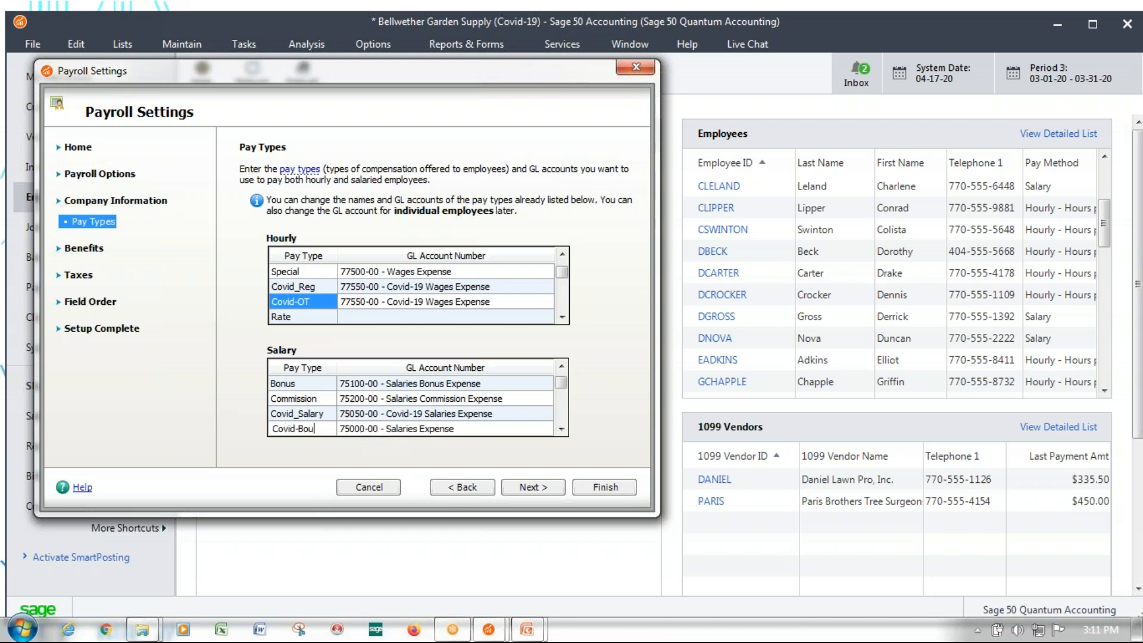
text(nus)
Assign GL account 75050-00, Covid-19 Salaries Expense, to the salary Covid-Bonus pay type
click(374, 429)
click(364, 428)
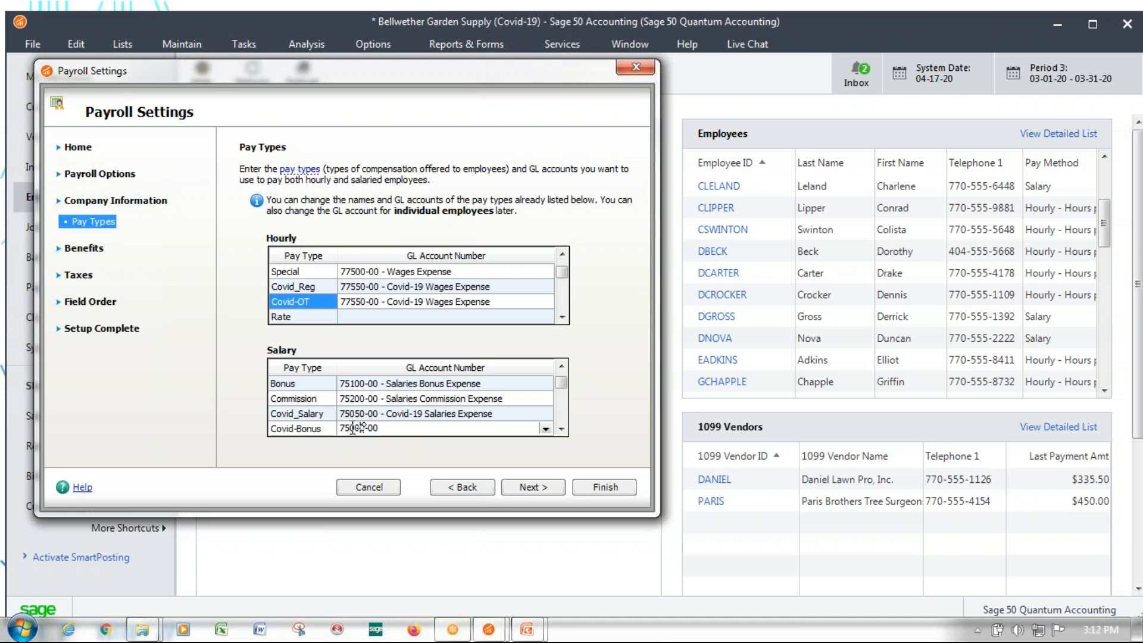
drag(354, 428, 359, 430)
text(5)
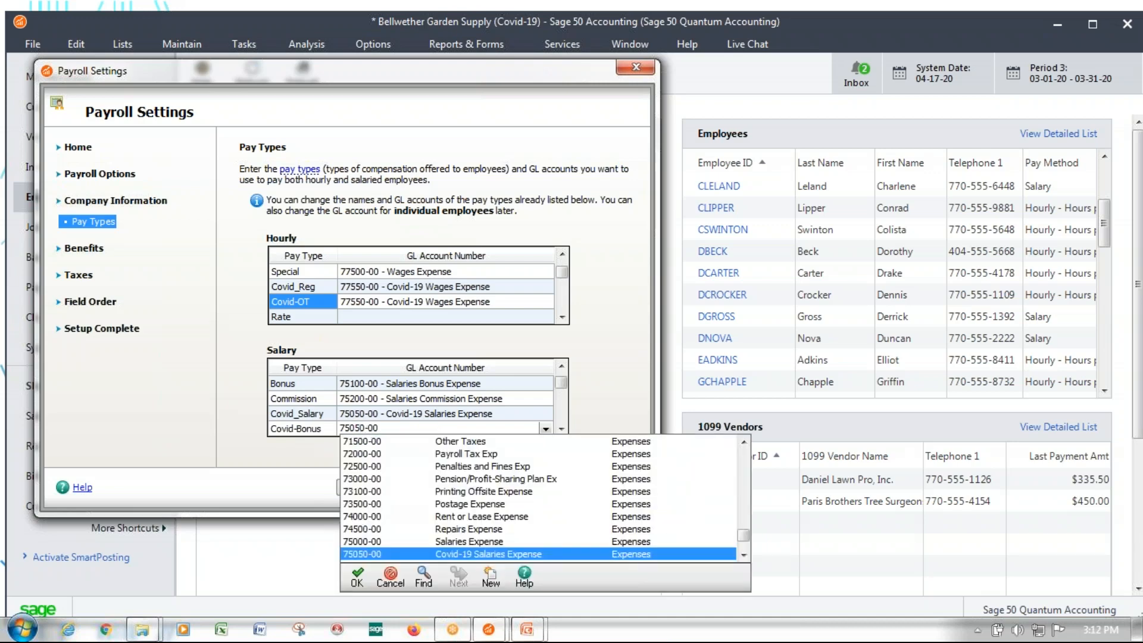
key(Return)
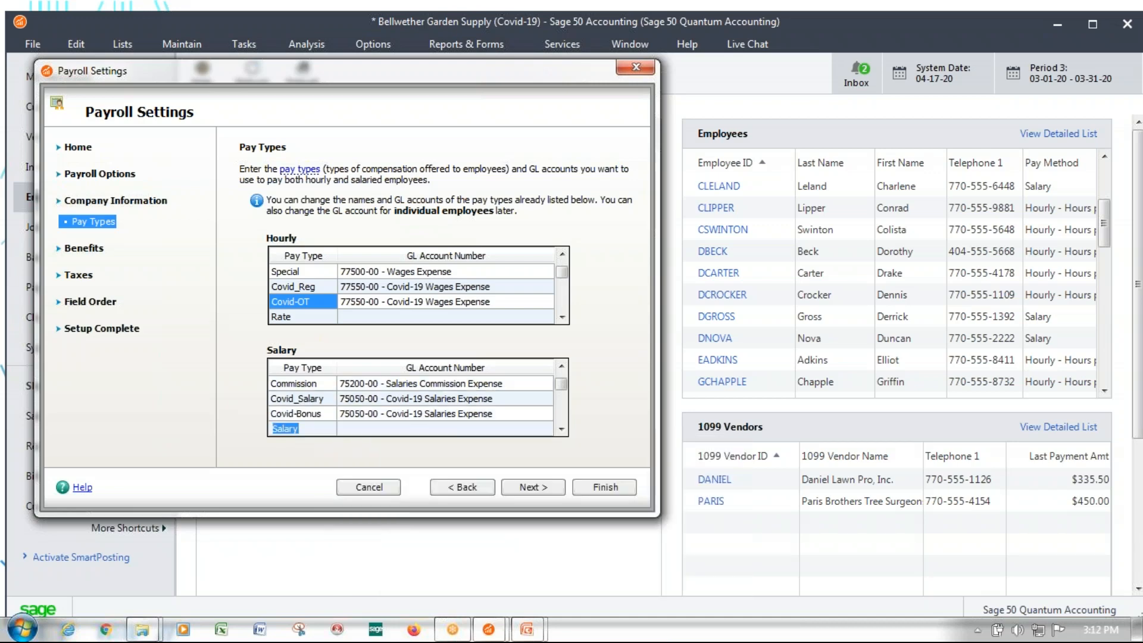
click(321, 416)
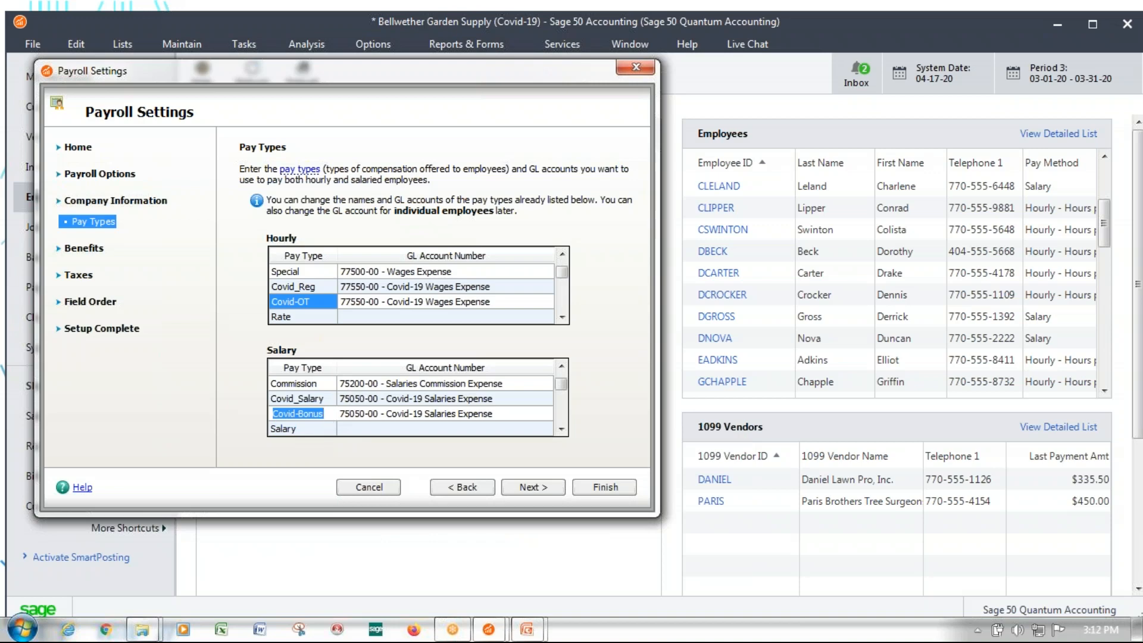
Rename the salary pay type Covid-Bonus to Covid_Bonus and try to finish the payroll setup
click(629, 487)
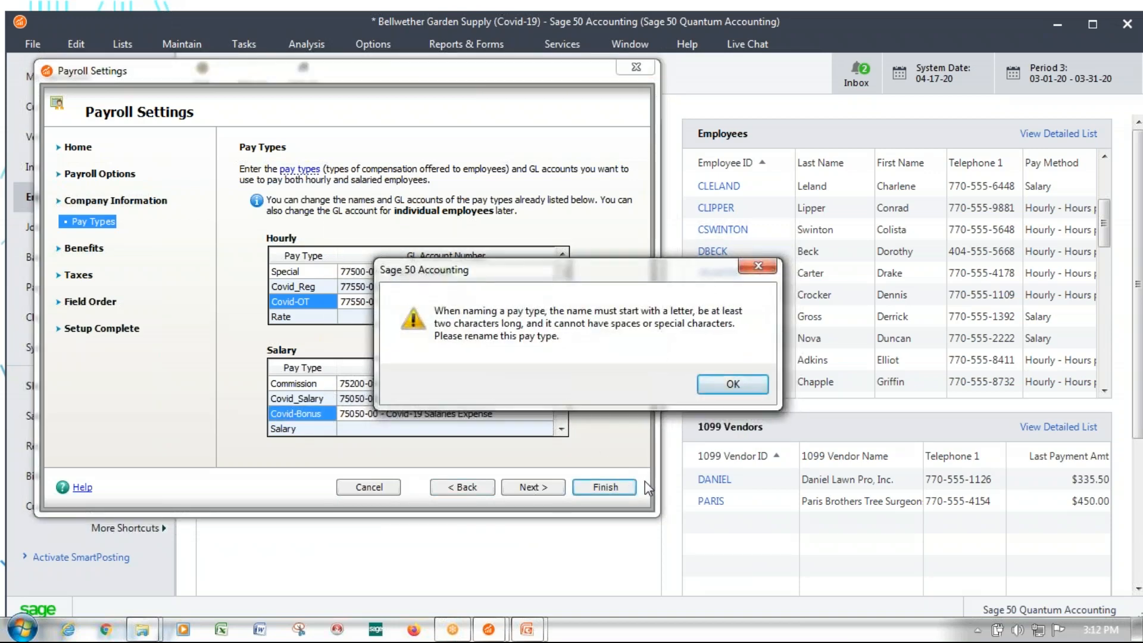
click(732, 384)
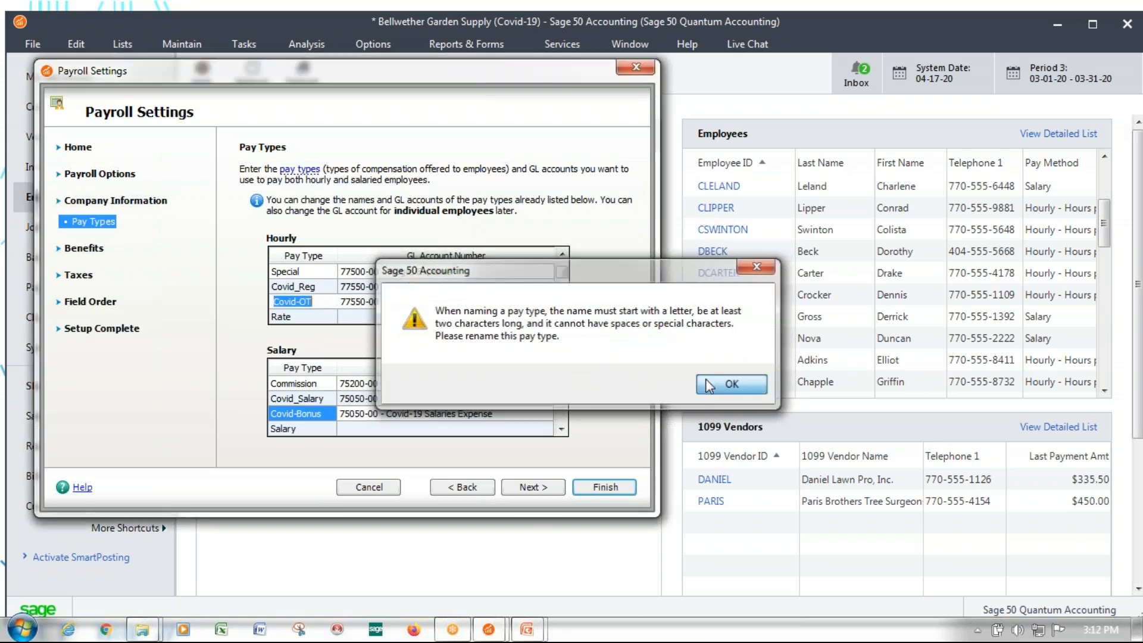
click(299, 413)
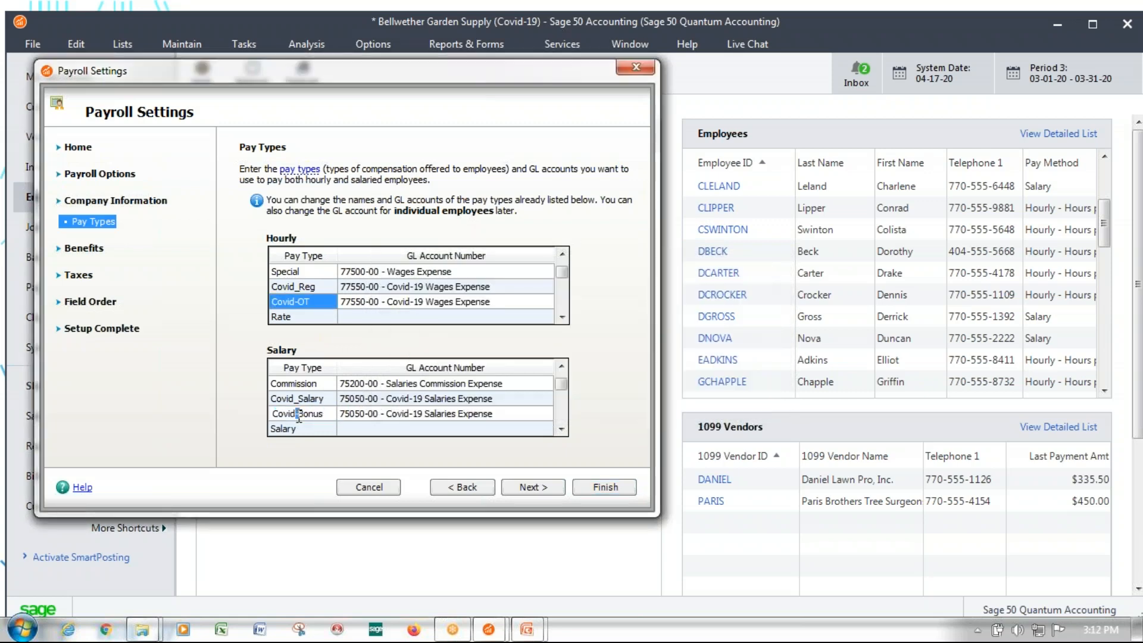
text(_)
click(614, 488)
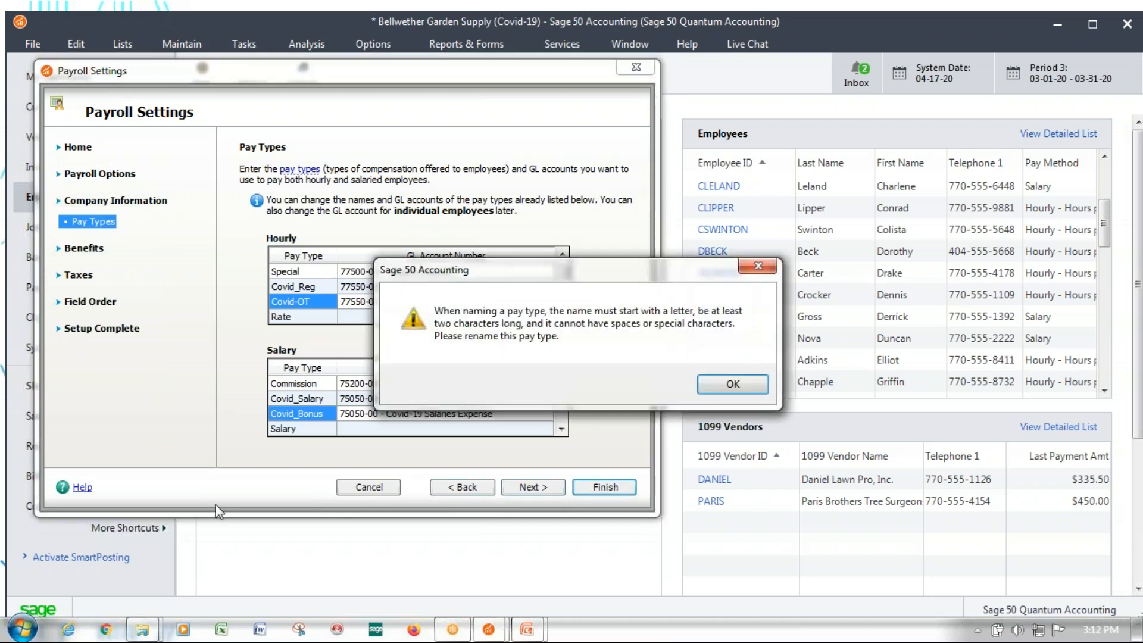
Rename the hourly pay type Covid-OT to Covid_OT and finish the payroll setup
click(732, 383)
drag(297, 301, 301, 301)
text(_)
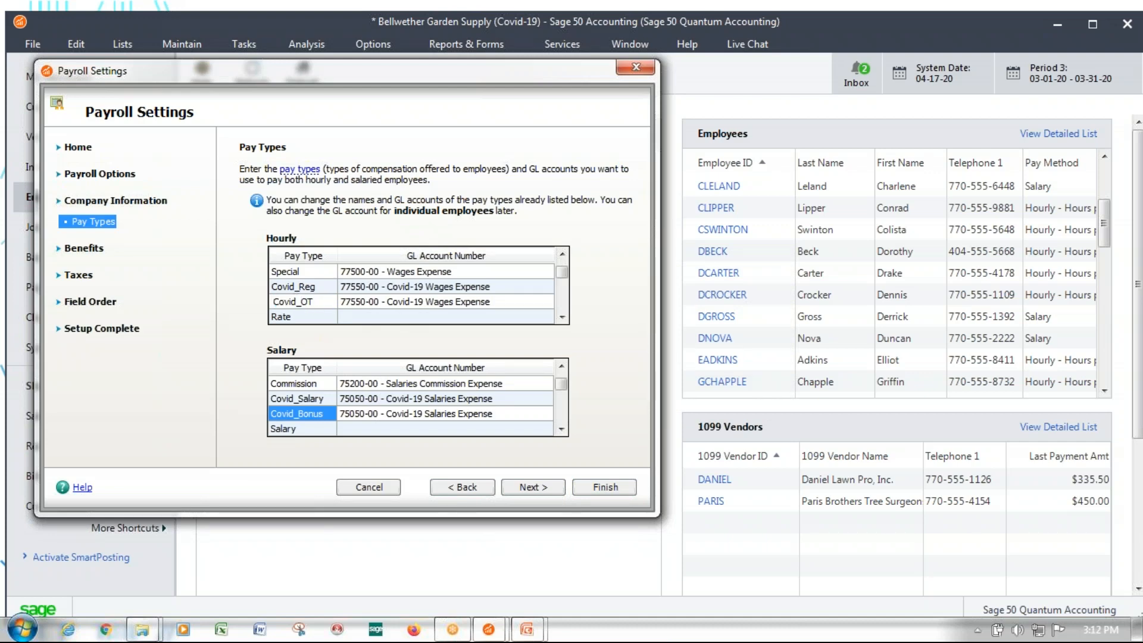
click(609, 486)
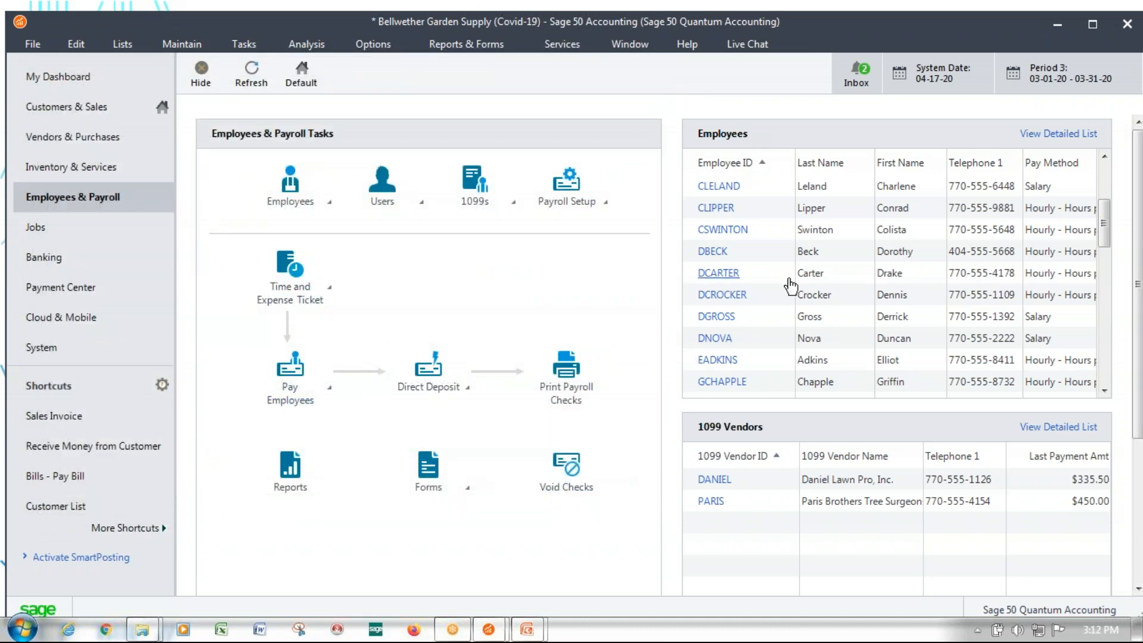
Open the pay information of the fourth employee listed and set the Covid_OT hourly pay rate to 16.50
click(718, 251)
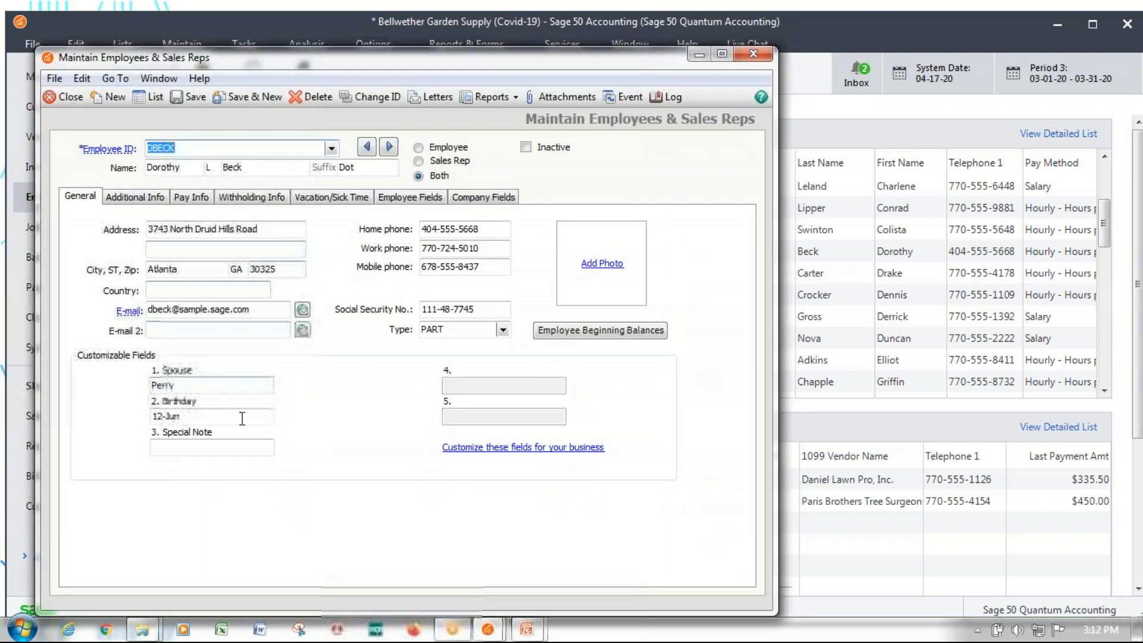
click(182, 197)
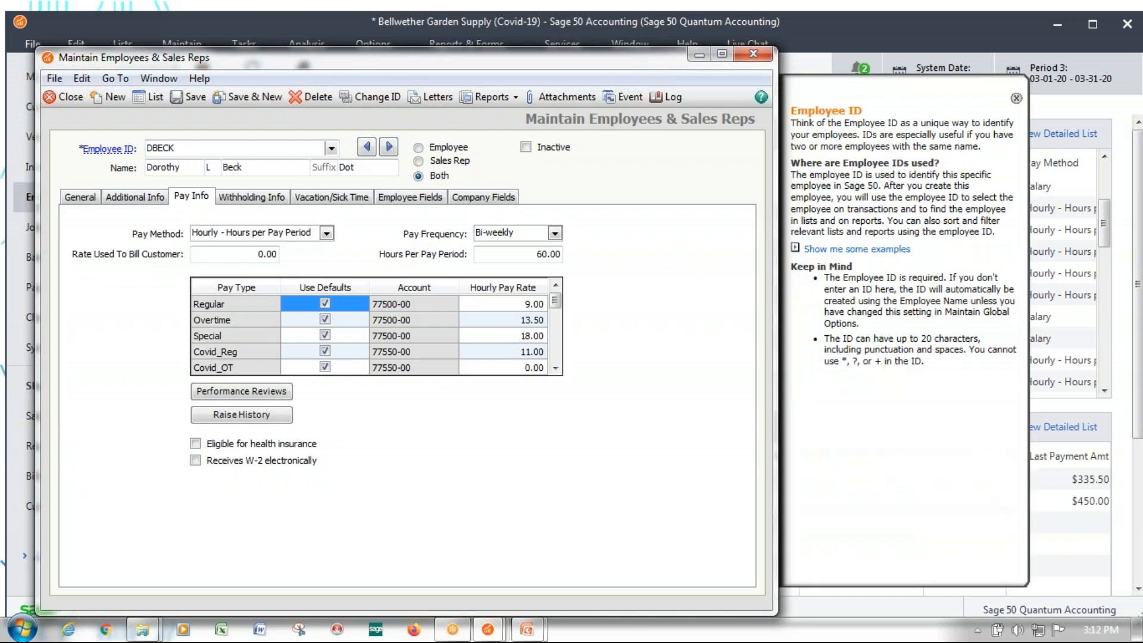
click(523, 369)
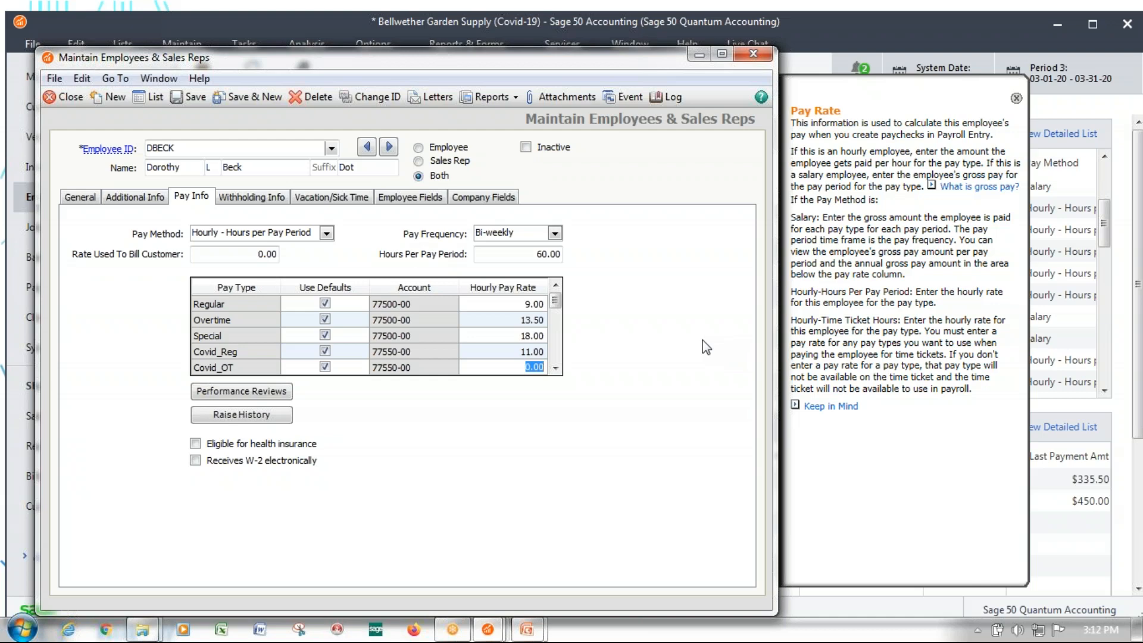
text(16.50)
key(Tab)
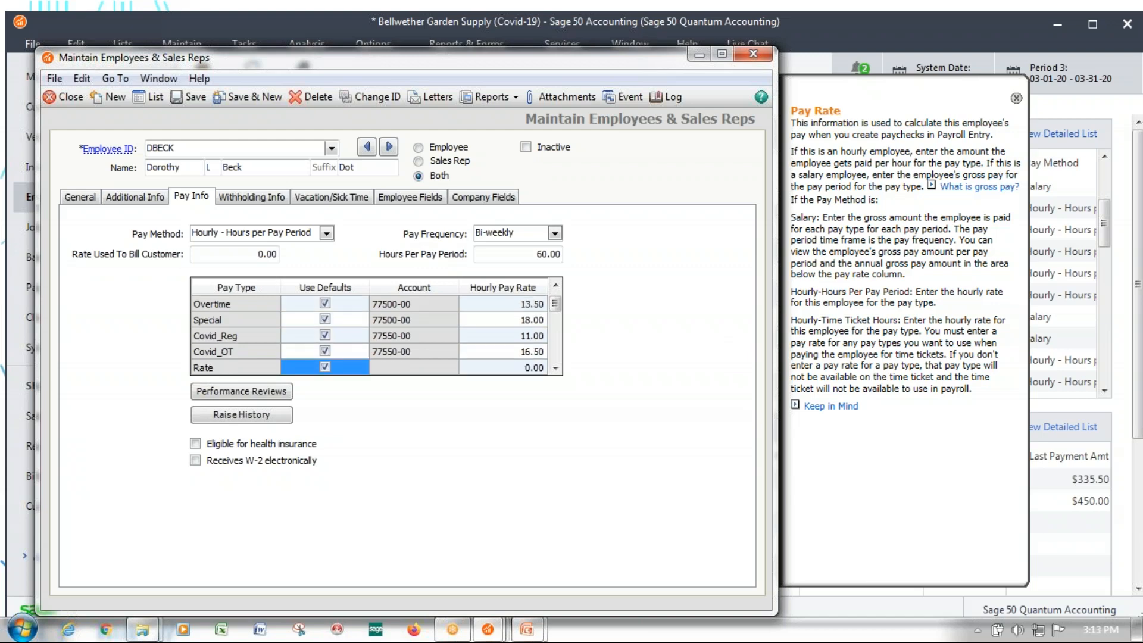
click(555, 285)
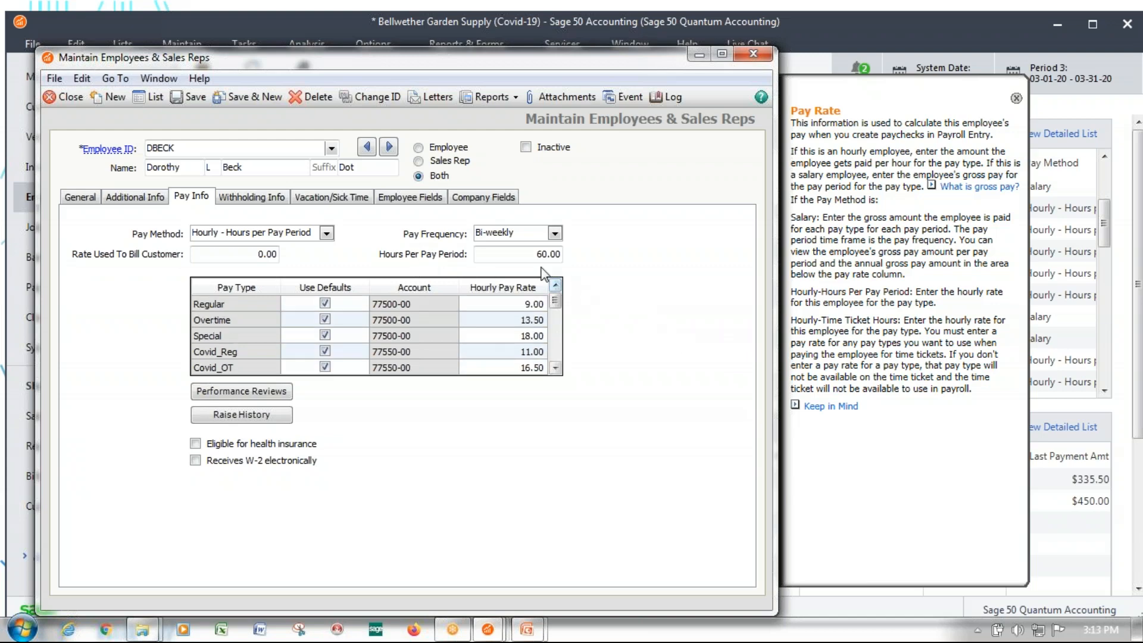
Review the employee's hours per pay period and the hourly rates of each pay type
click(518, 254)
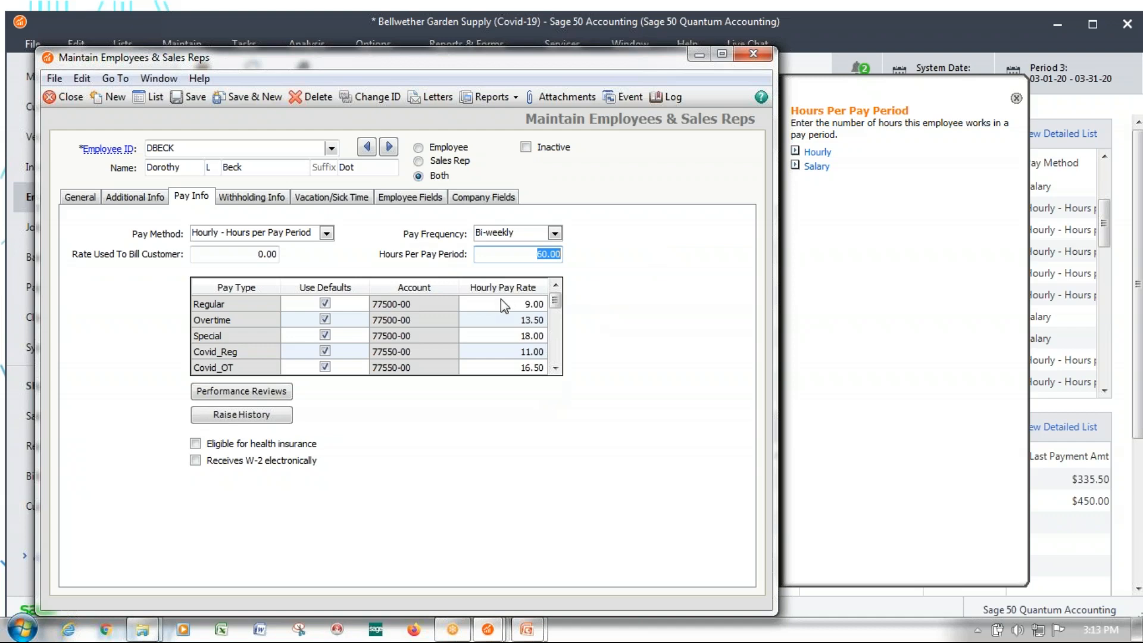
click(536, 303)
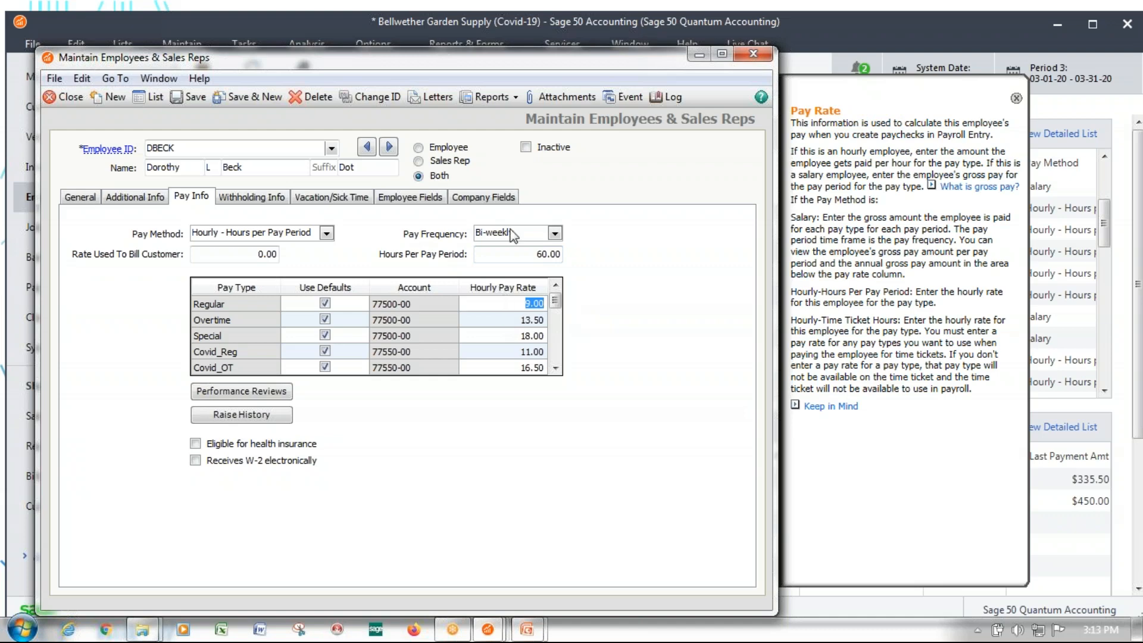
click(505, 251)
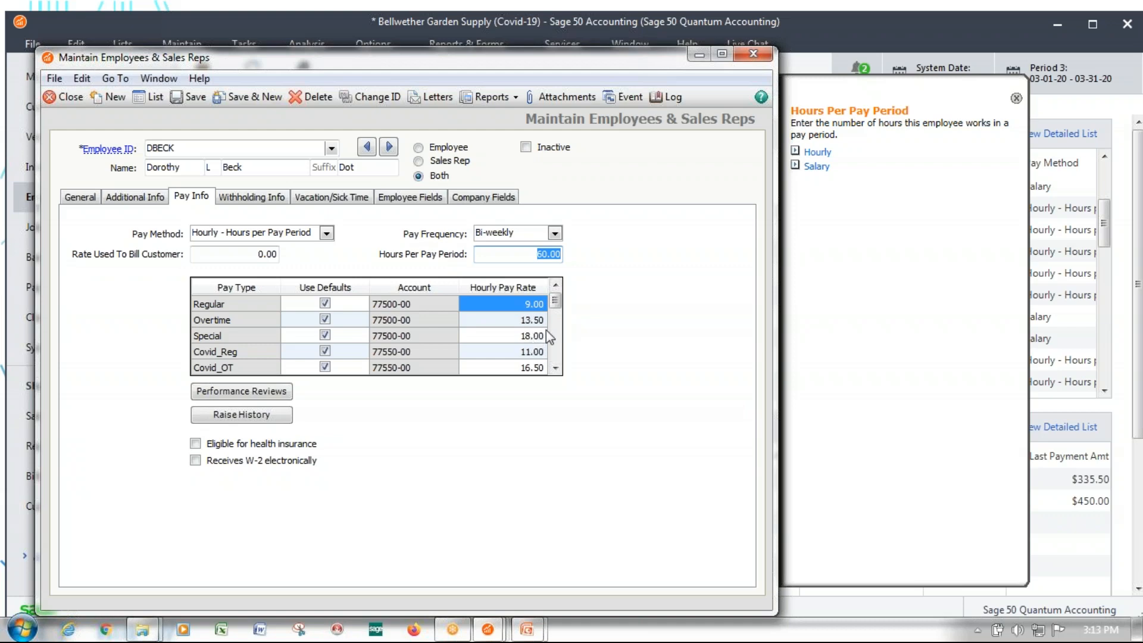
key(Delete)
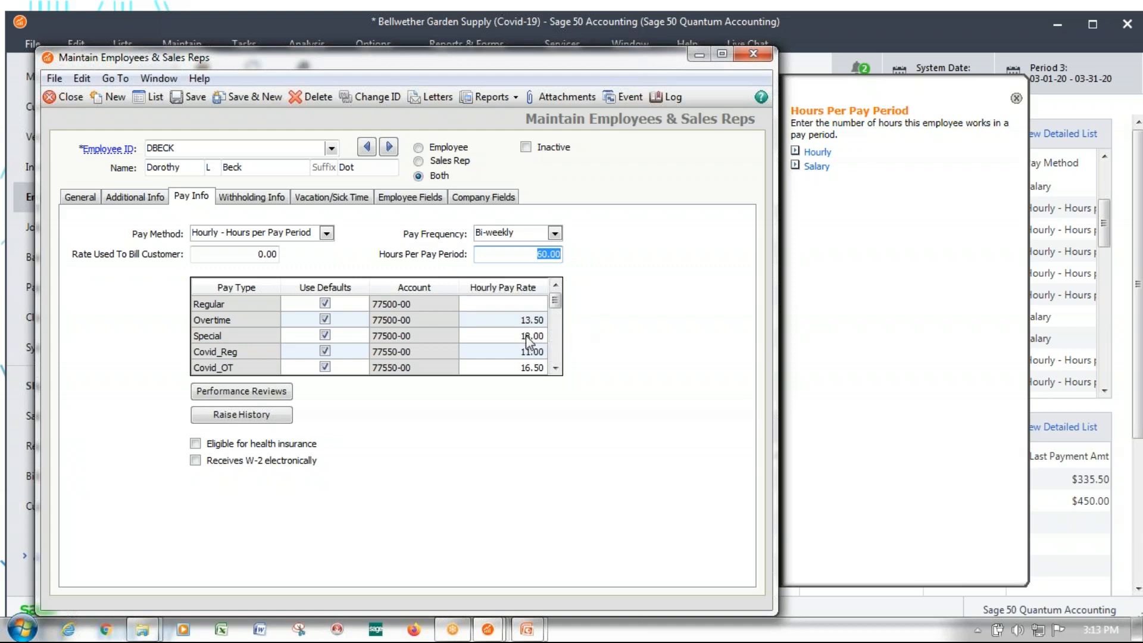
click(526, 335)
click(528, 307)
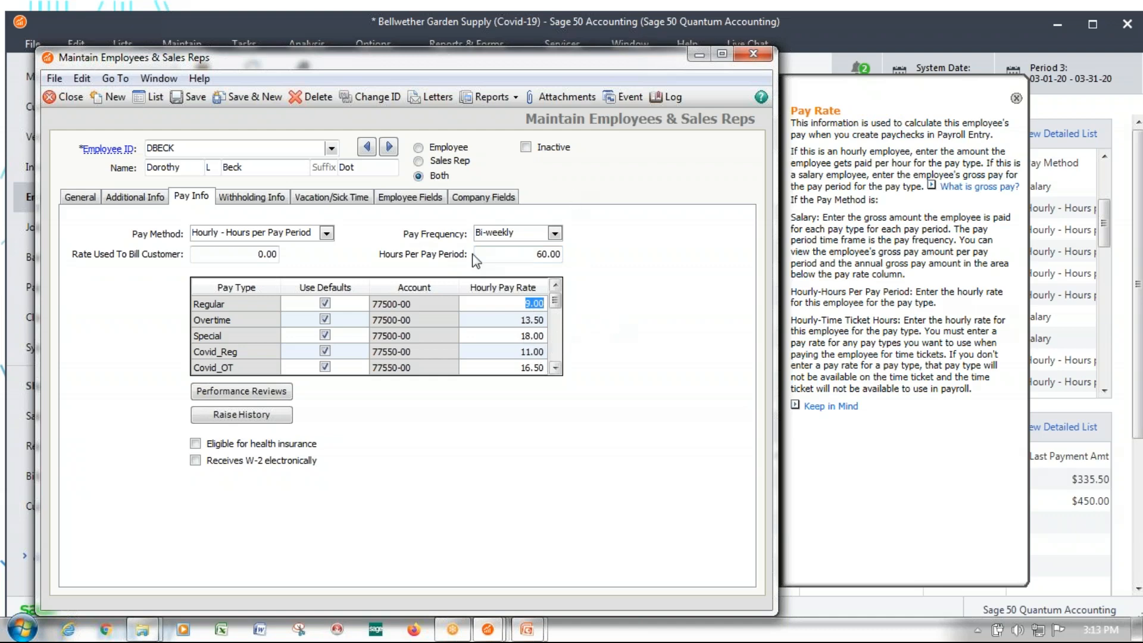
Move on to the next employee's pay information
click(388, 146)
click(567, 376)
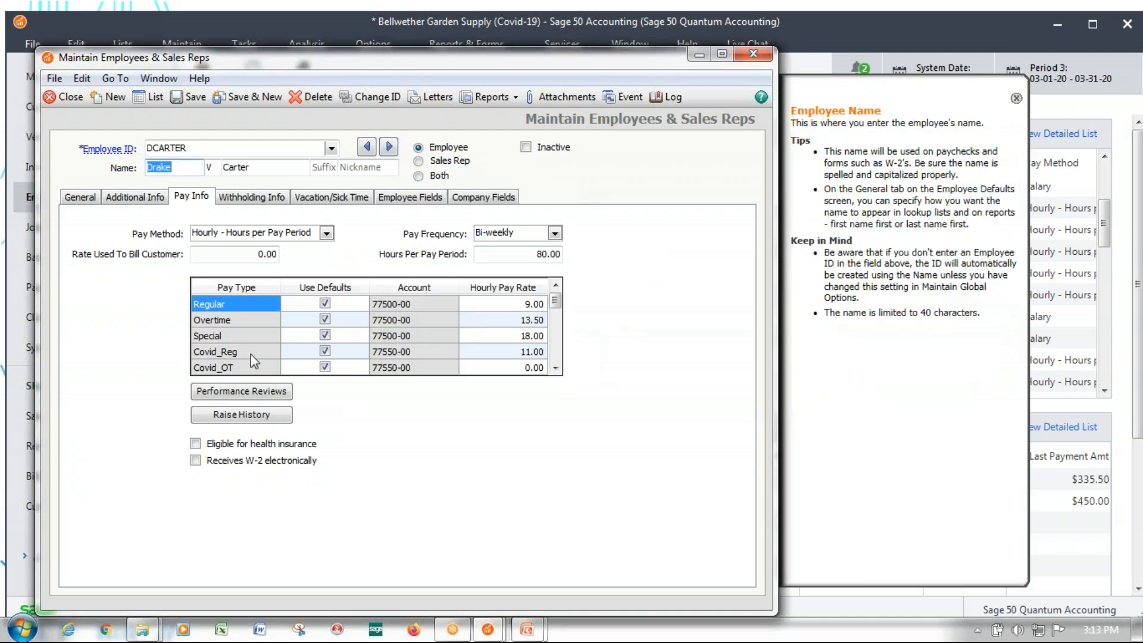
Set the employee's Covid_OT hourly pay rate to 16.50, save the record and move on to the next employee
click(515, 366)
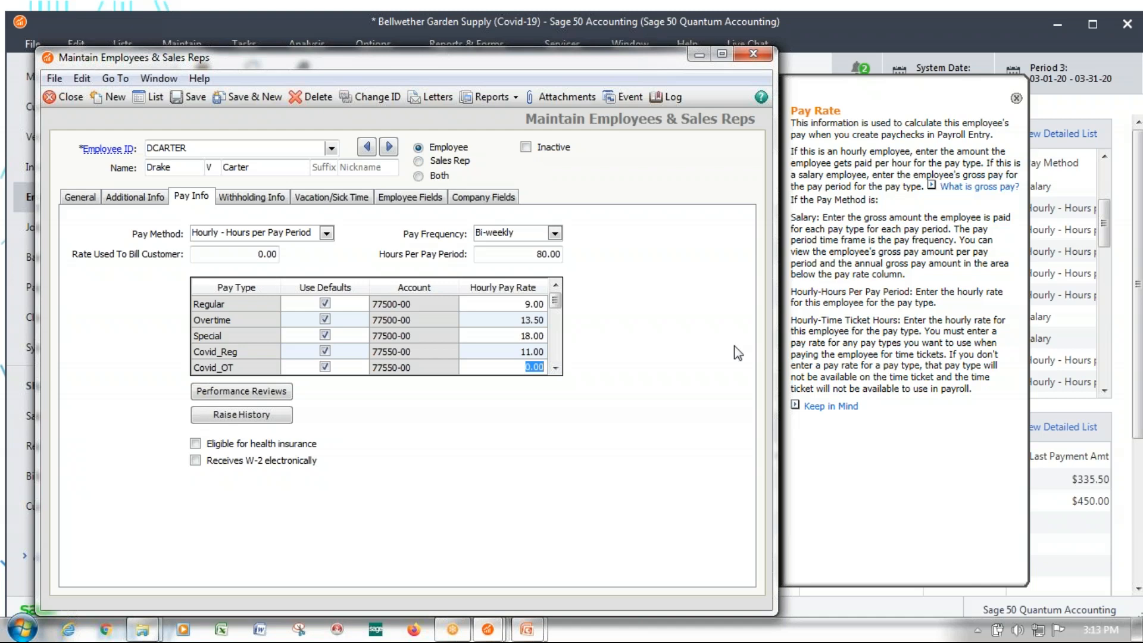
text(16.50)
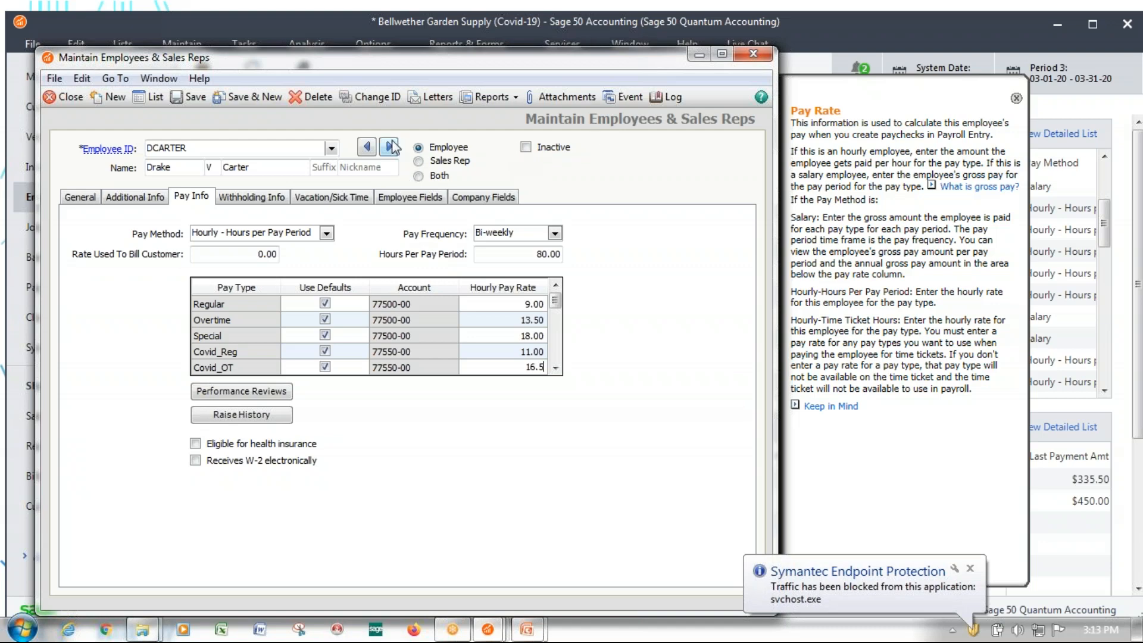
click(390, 147)
click(597, 385)
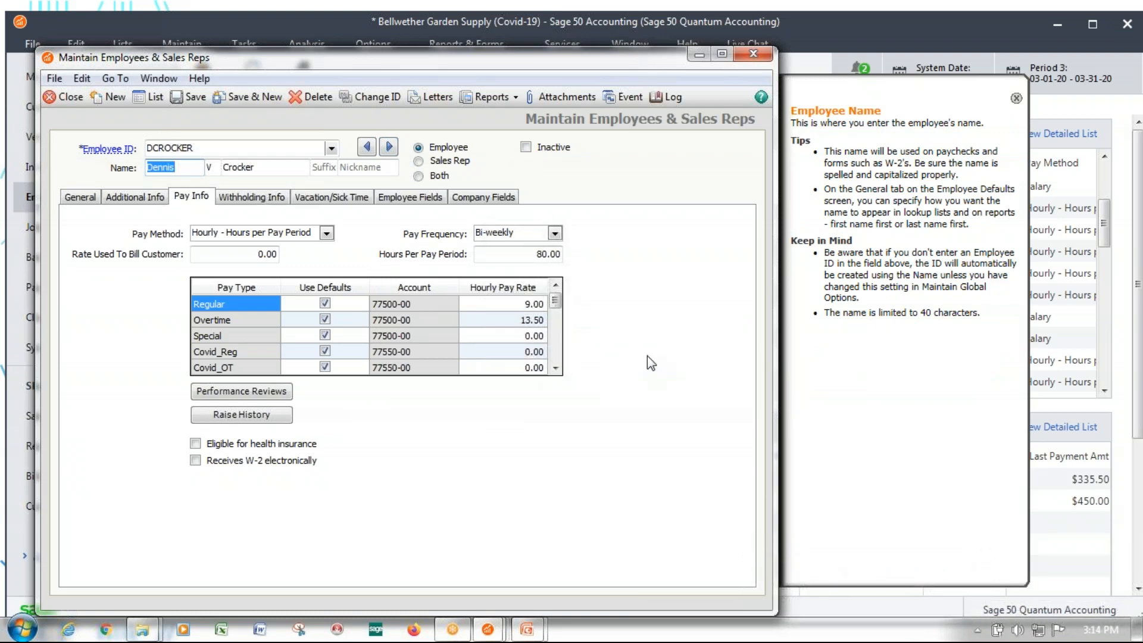
Check the customizable employment statuses in the employee defaults for the Covid Furlough entry
click(137, 199)
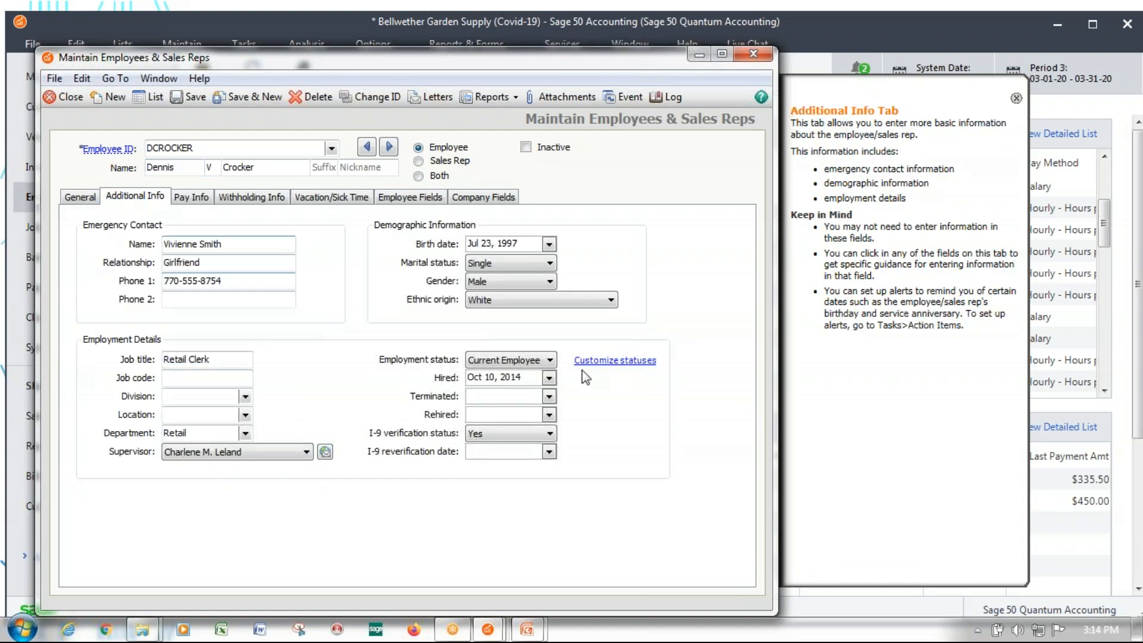
click(615, 360)
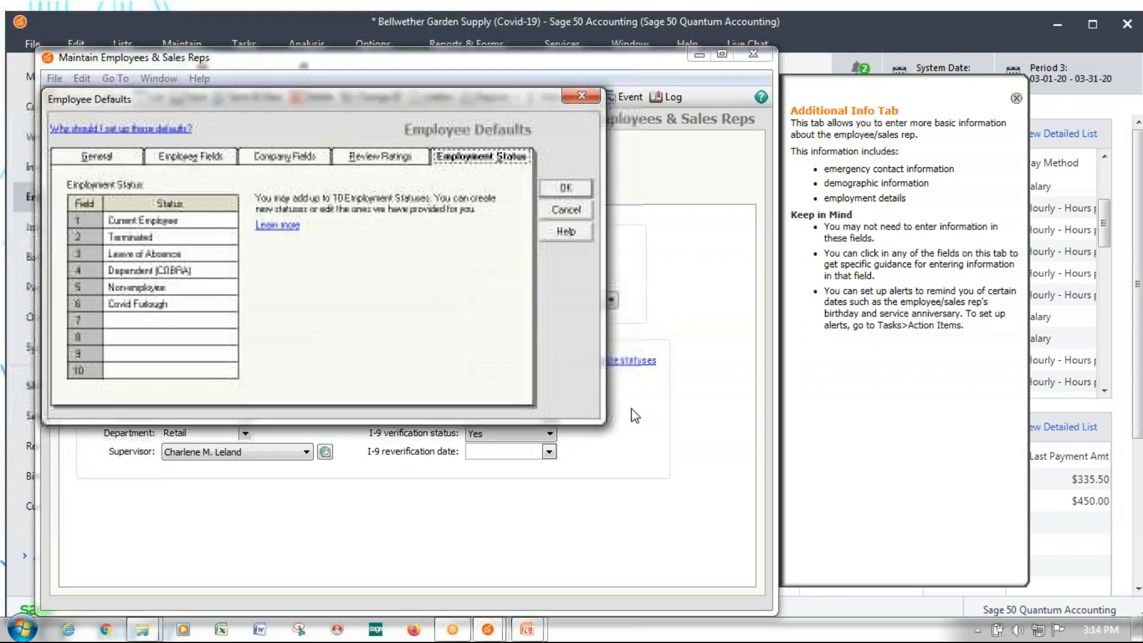
click(170, 321)
click(191, 305)
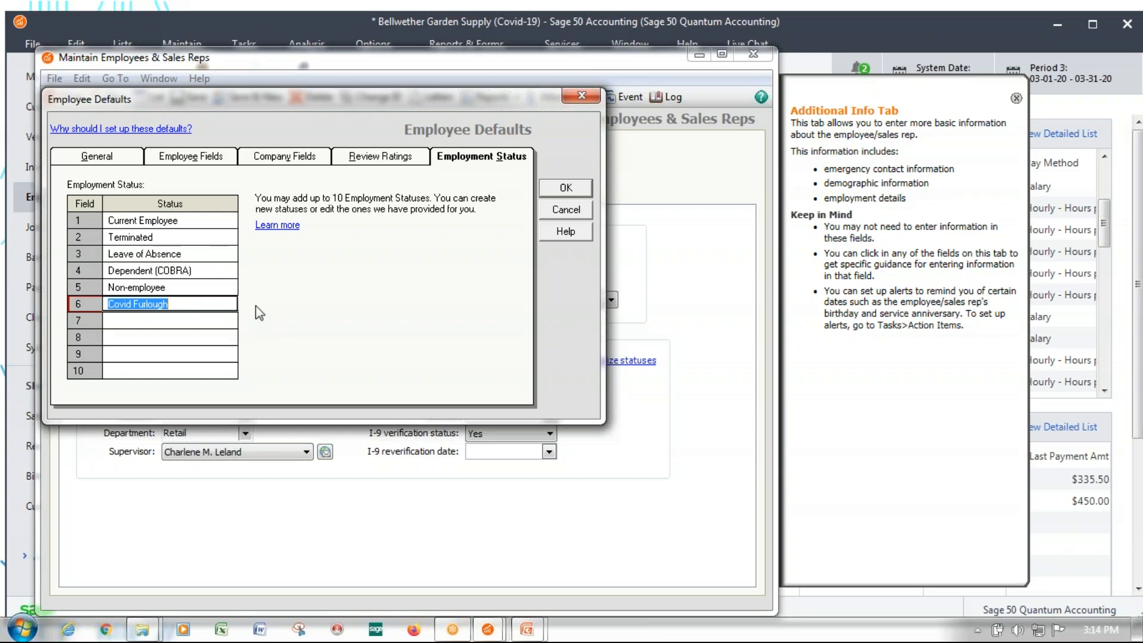
click(573, 191)
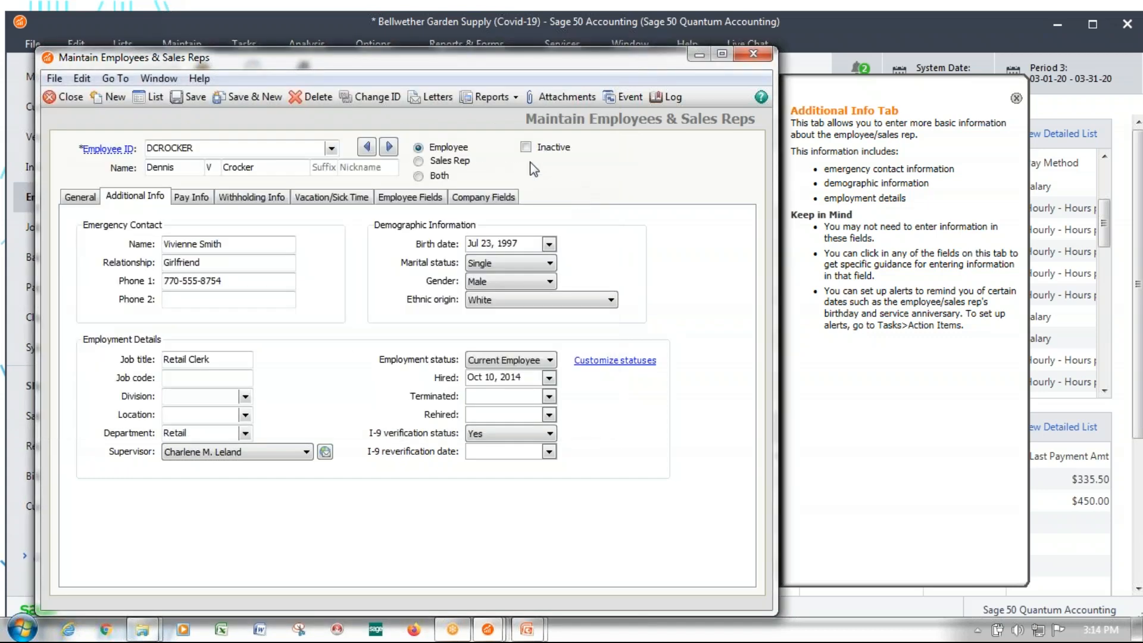
Set the retail clerk's employment status to Covid Furlough and the terminated date to 3/16/2020
click(549, 359)
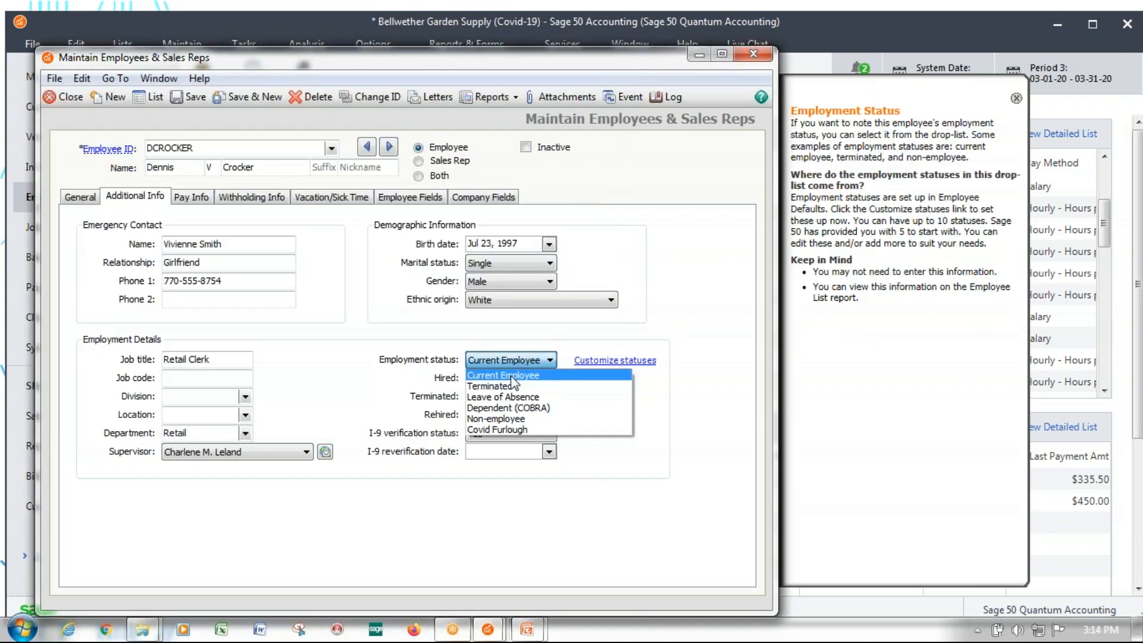
click(517, 429)
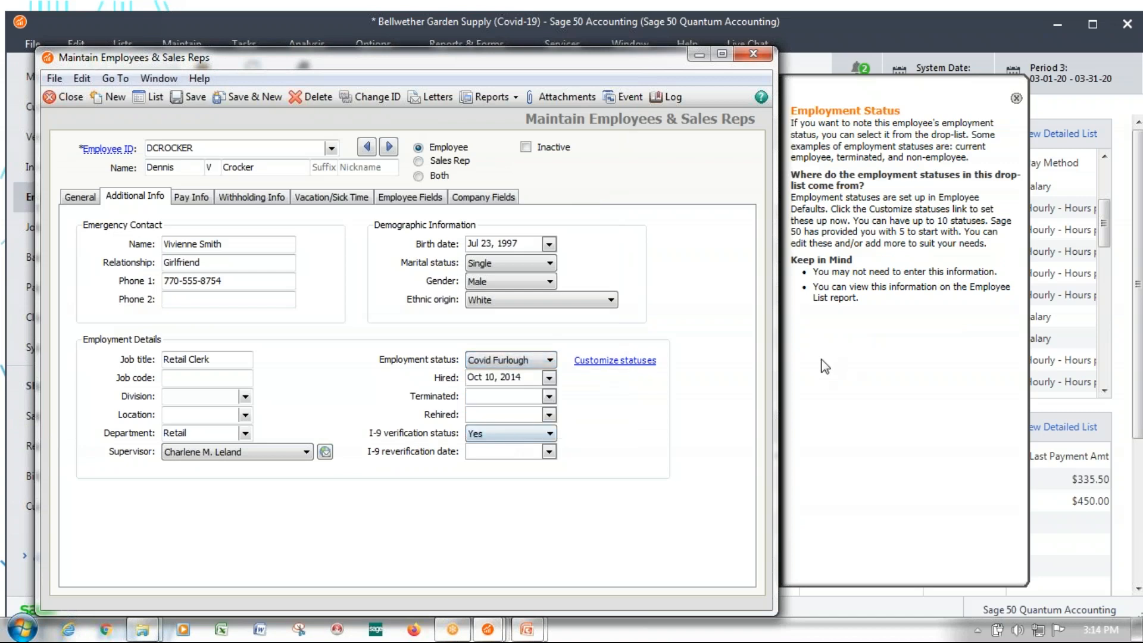
click(522, 399)
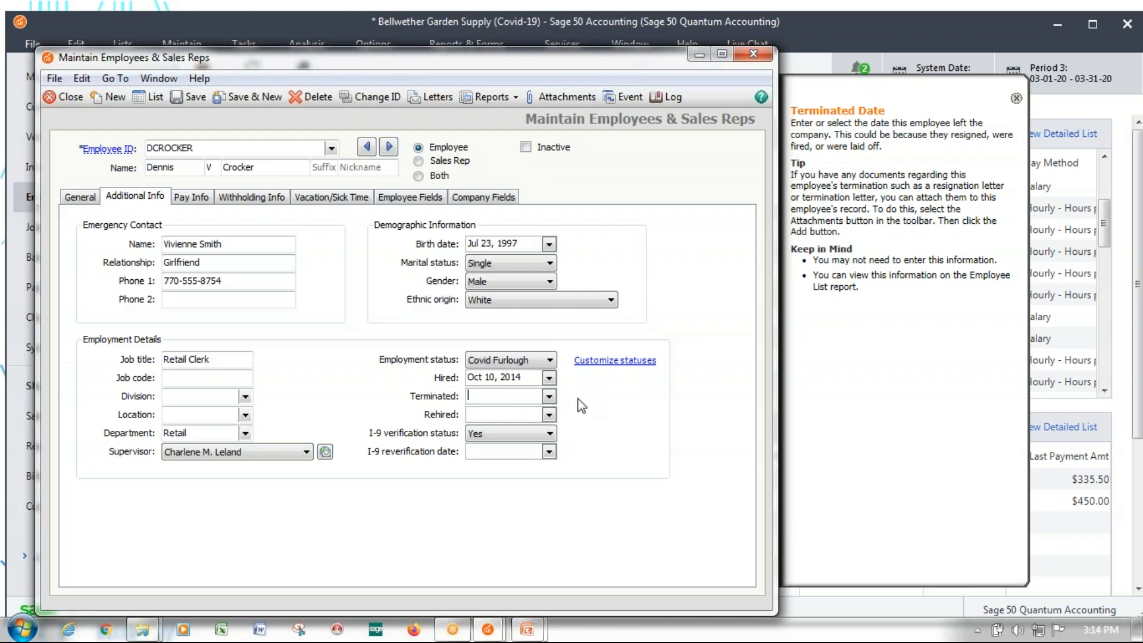
text(03/16/2020)
key(shift+Tab)
click(533, 397)
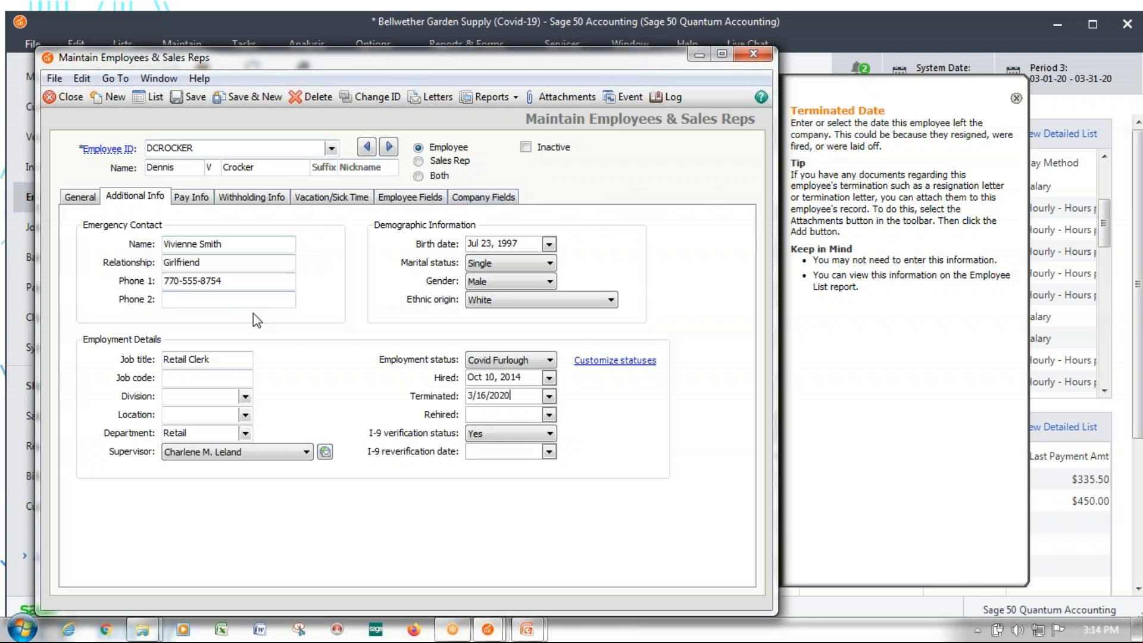
Mark the furloughed employee as inactive, save the record and move on to the next employee
click(525, 149)
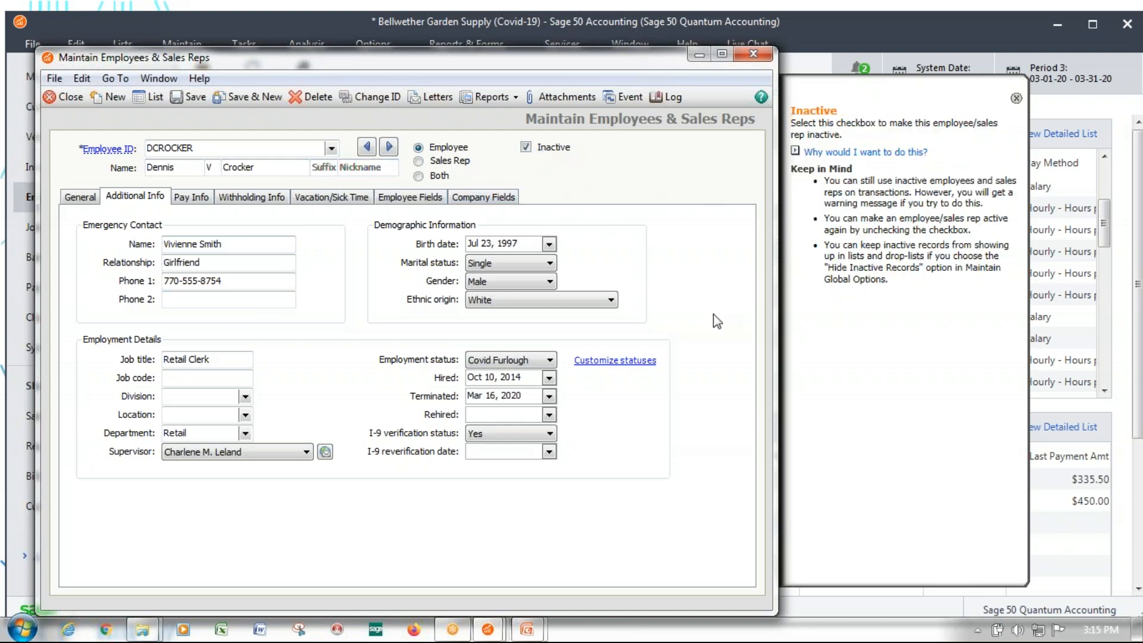
click(389, 146)
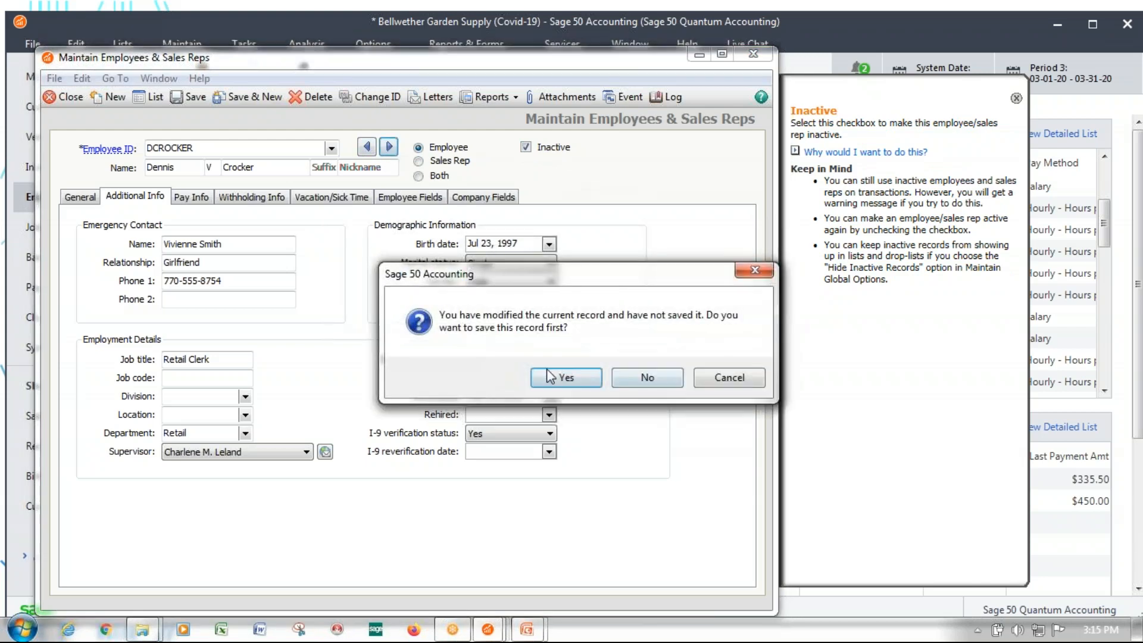
click(588, 379)
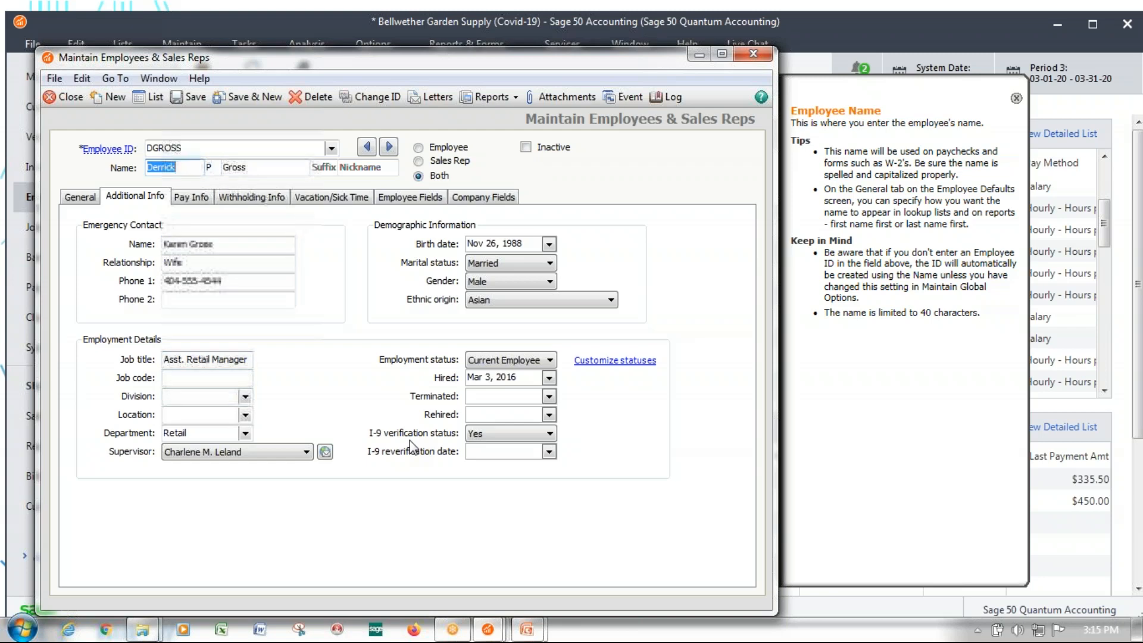
In the salaried employee's pay information, move the 1,346.15 pay rate from Salary to Covid_Salary
click(188, 198)
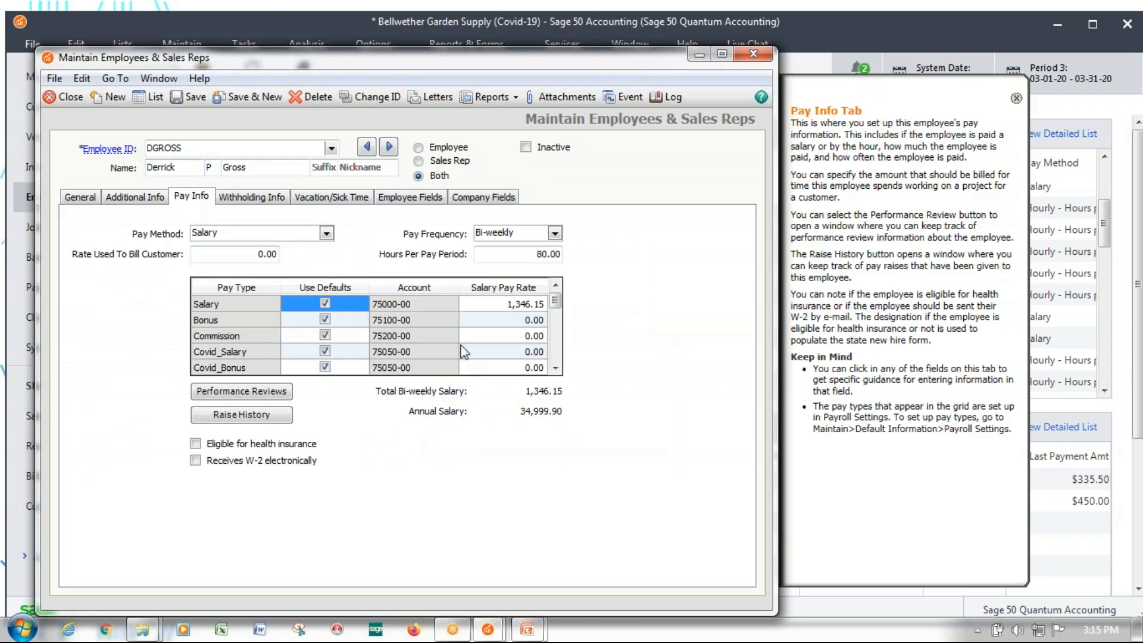
click(504, 303)
key(ctrl+c)
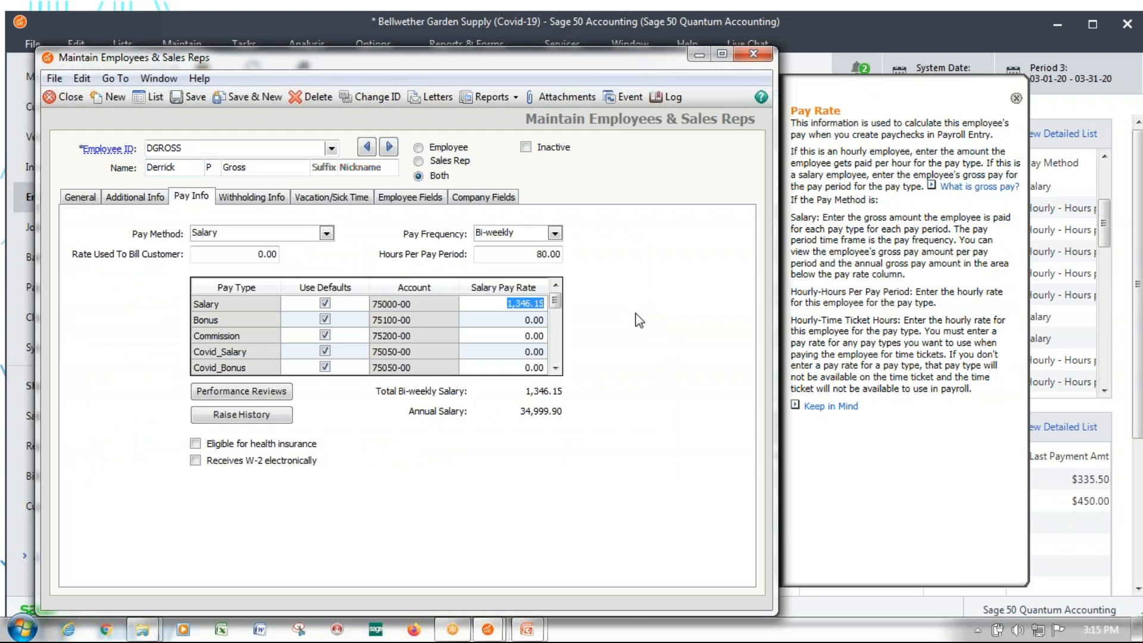
key(BackSpace)
click(523, 352)
key(ctrl+v)
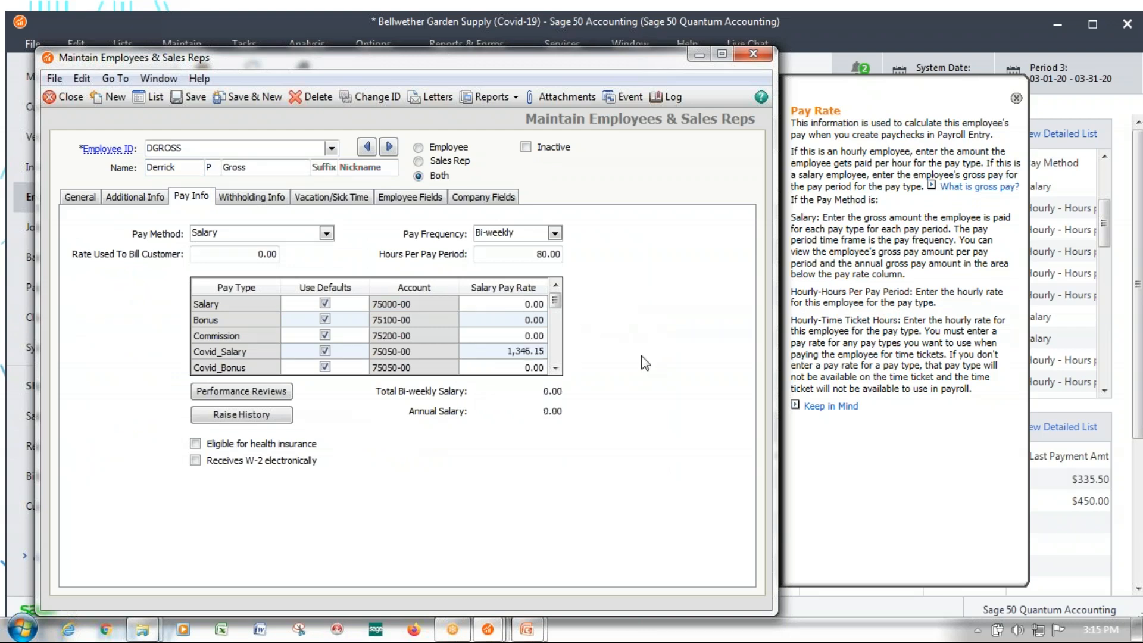
Try entering 1,346.15 as the Salary rate in addition to Covid_Salary and clear it again
click(532, 304)
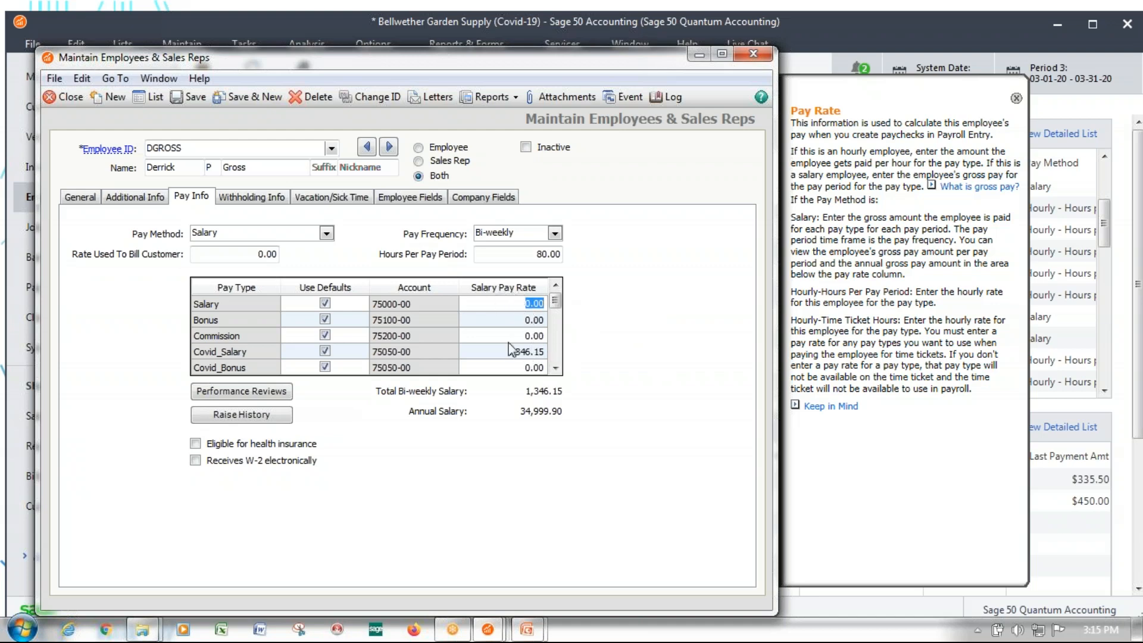
key(ctrl+v)
key(Tab)
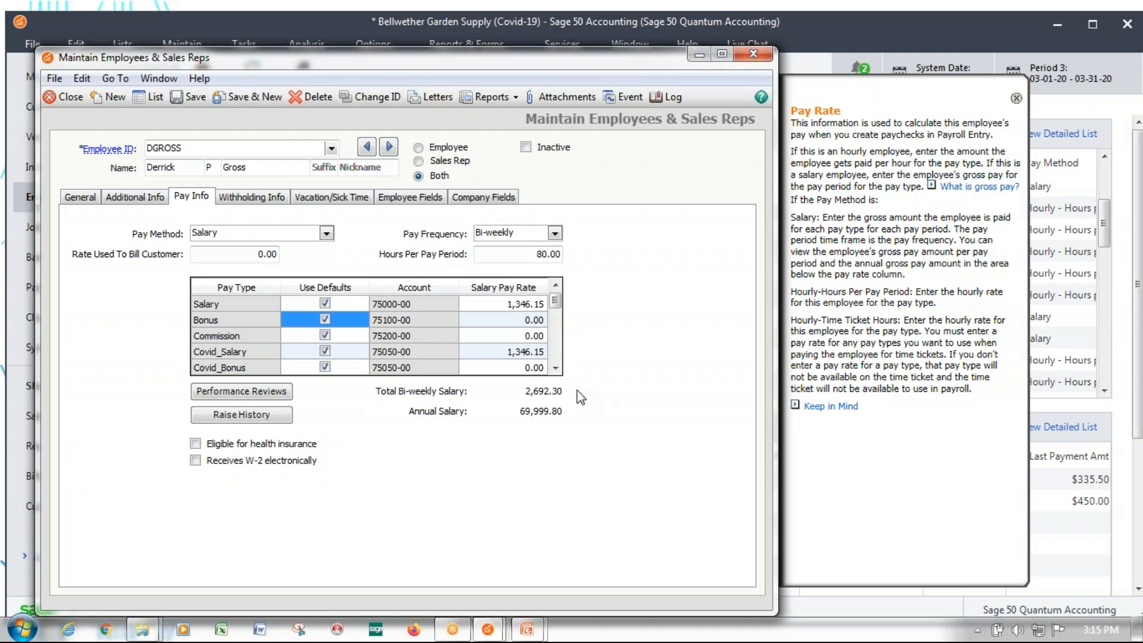
click(498, 305)
key(Delete)
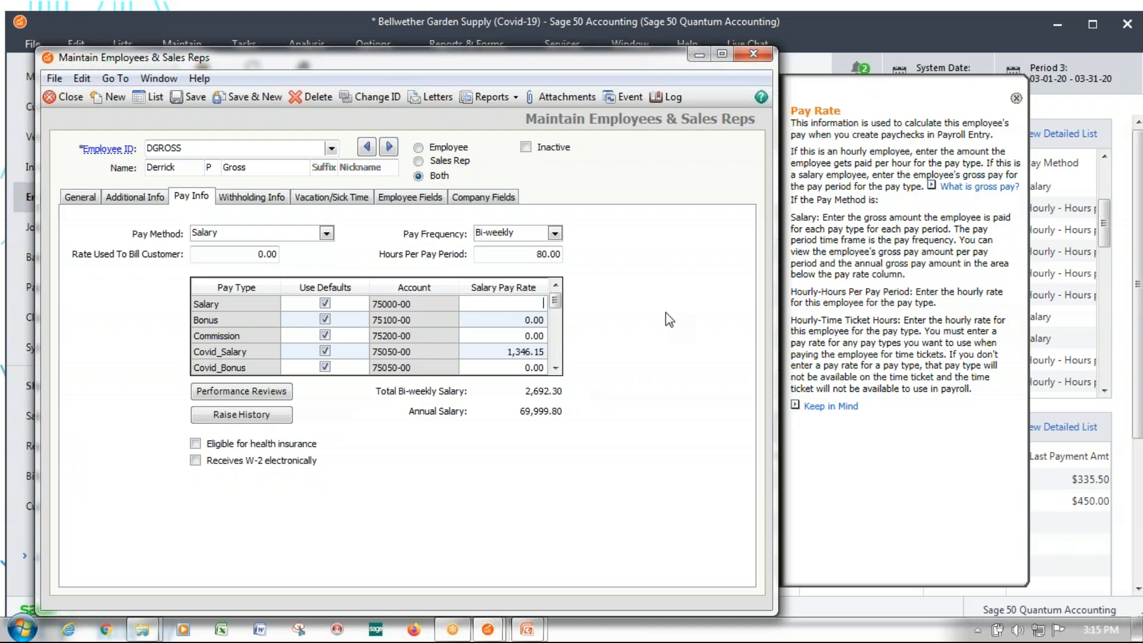
Save the employee's Covid_Salary pay setup and move on to the next salaried employee
click(525, 369)
click(520, 352)
drag(516, 353, 526, 351)
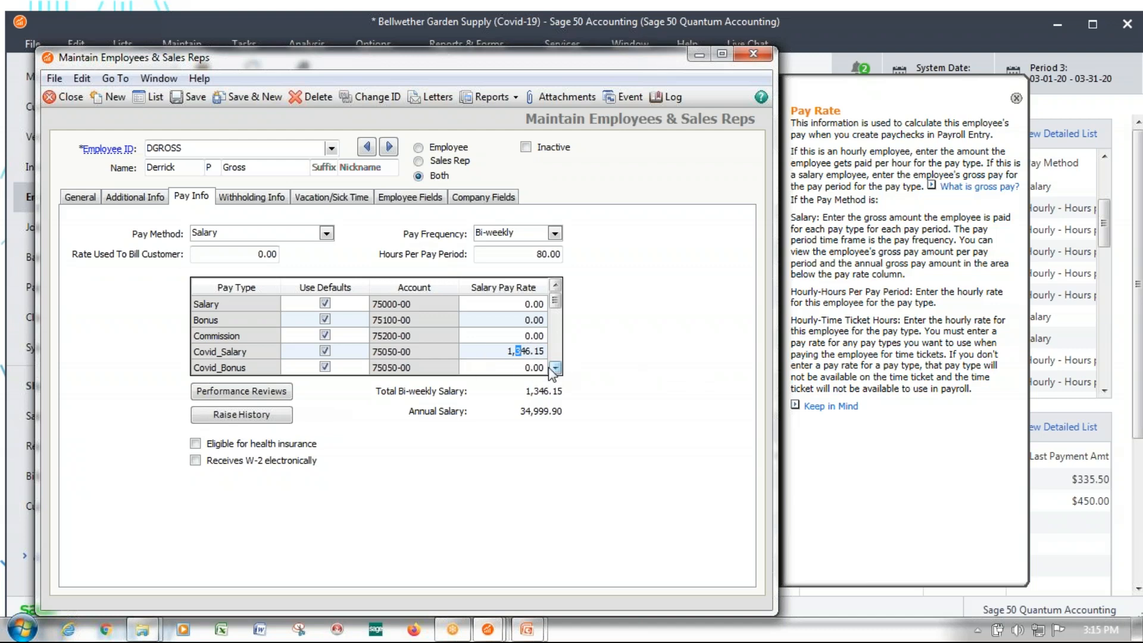
click(388, 146)
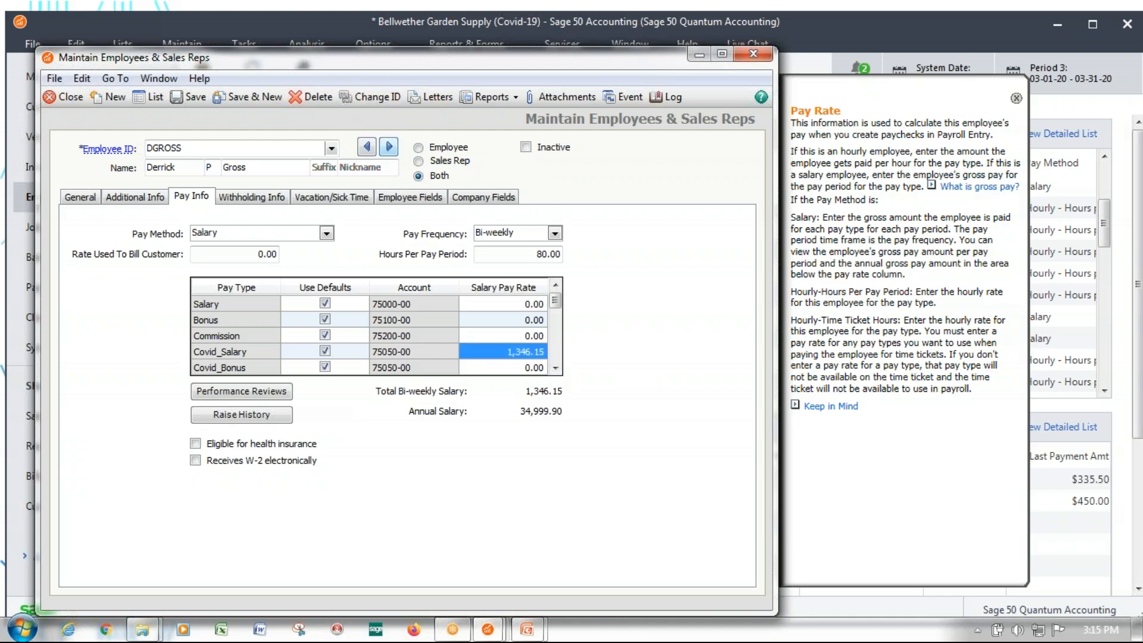
click(572, 376)
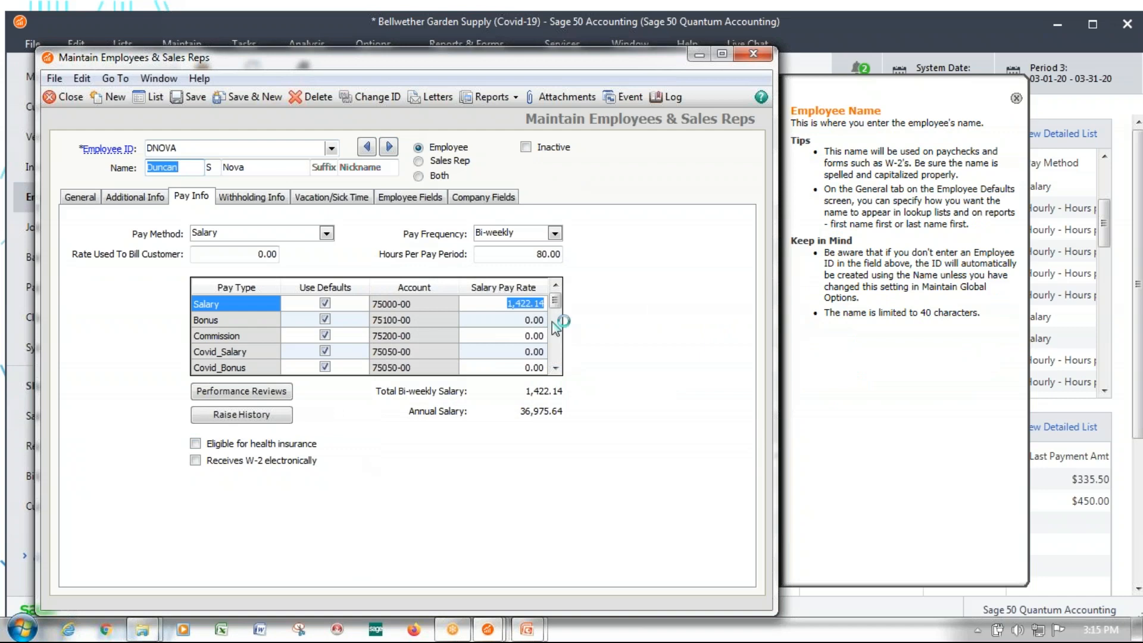
Move this employee's 1,422.14 pay rate from Salary to Covid_Salary
key(ctrl+x)
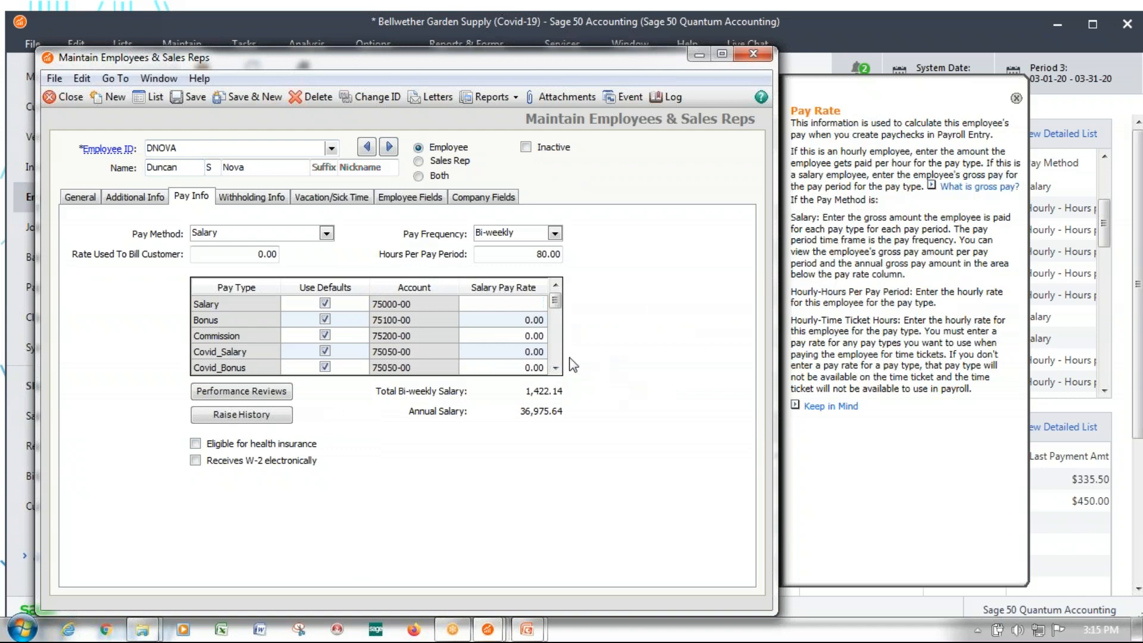
click(526, 351)
key(ctrl+v)
Set the Covid_Bonus salary pay rate to 400.00 and save the employee record
click(534, 366)
click(519, 367)
text(400)
click(521, 351)
click(522, 368)
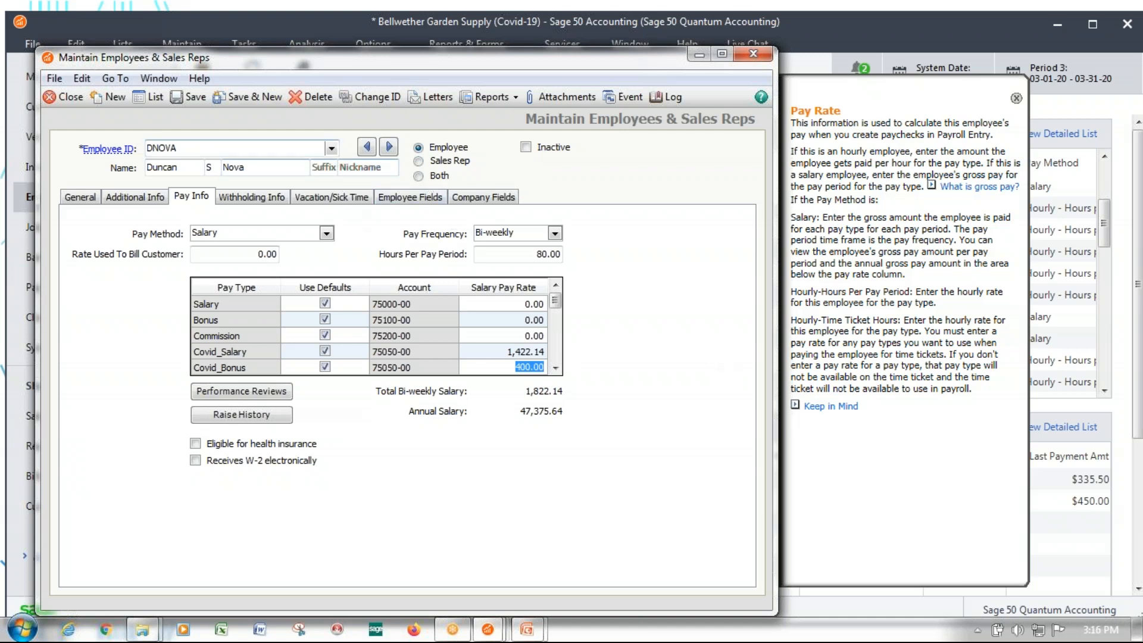
click(196, 97)
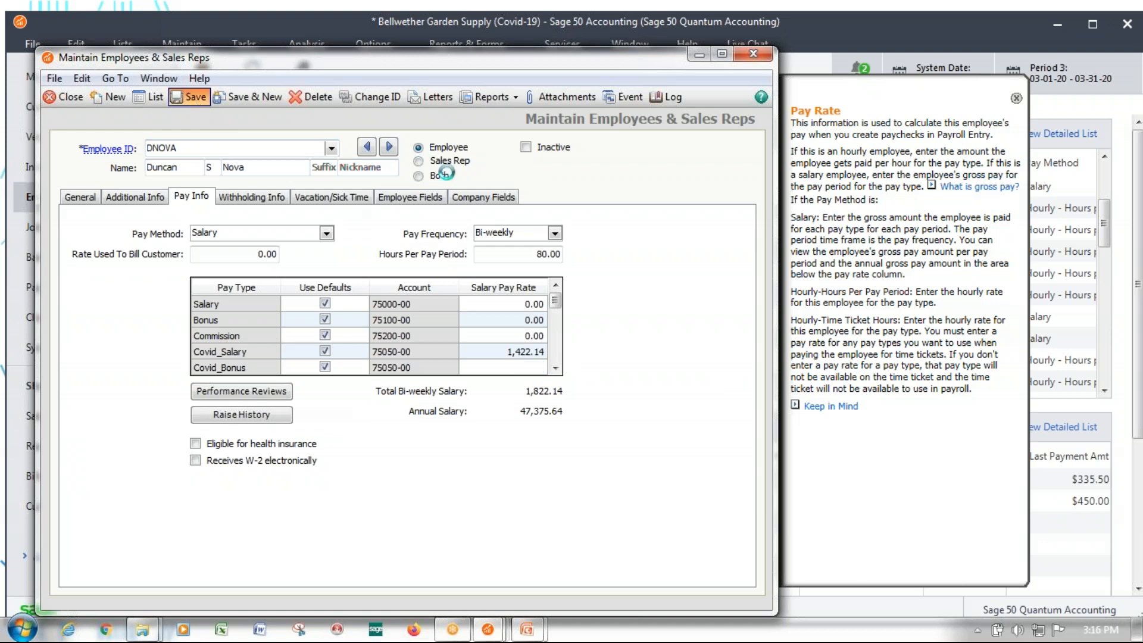
Review the employee's general, additional and withholding information and close the employee records
click(388, 148)
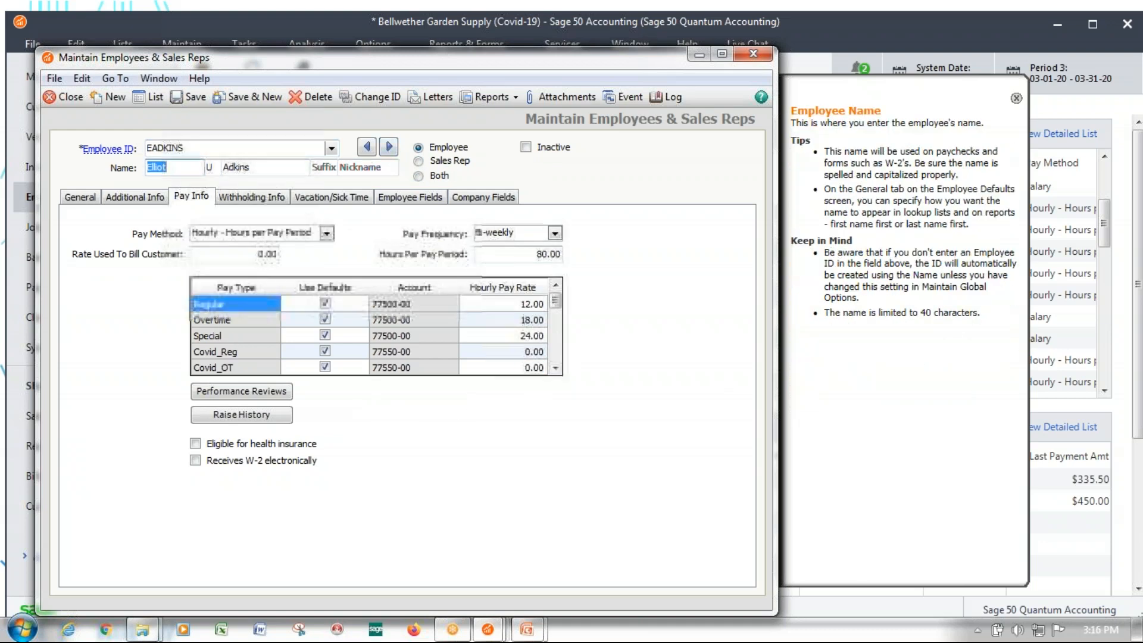
click(366, 150)
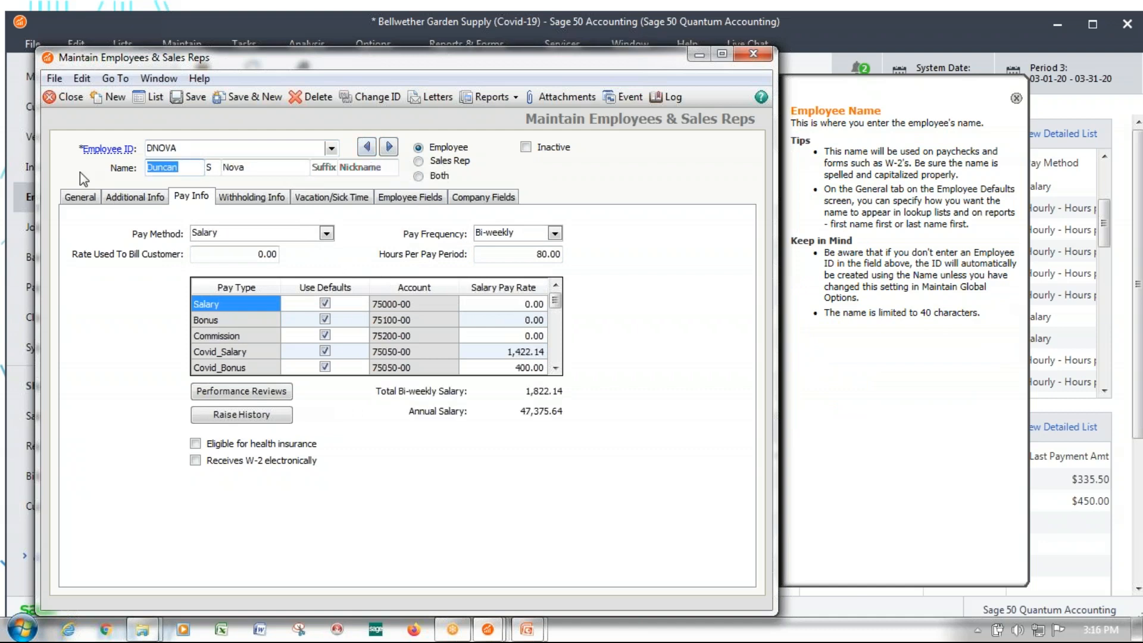
click(89, 197)
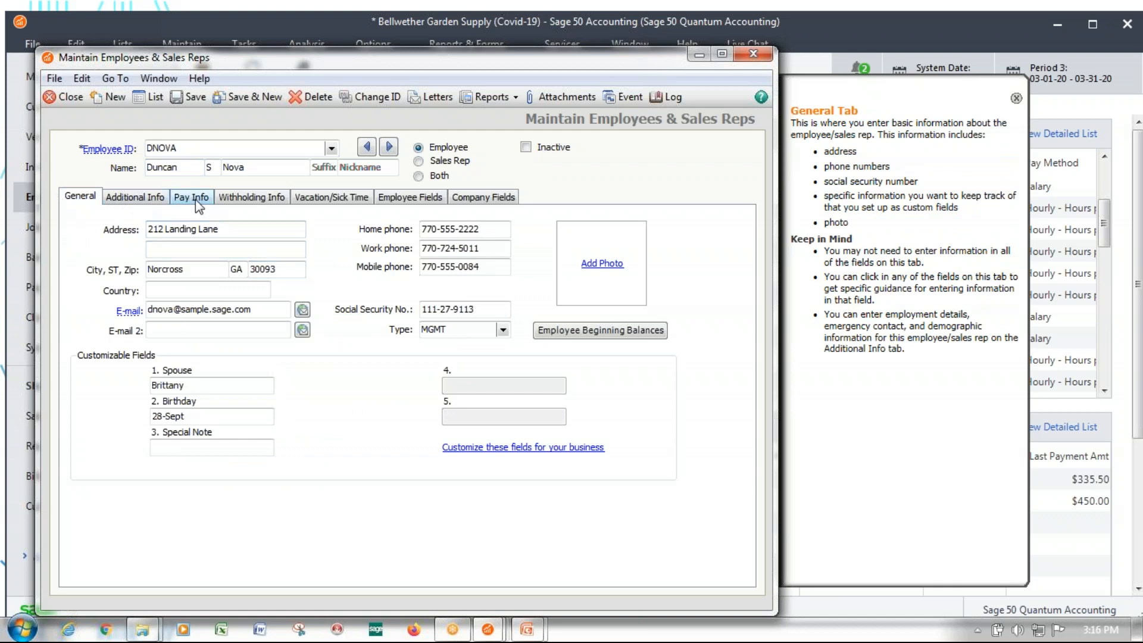
click(126, 200)
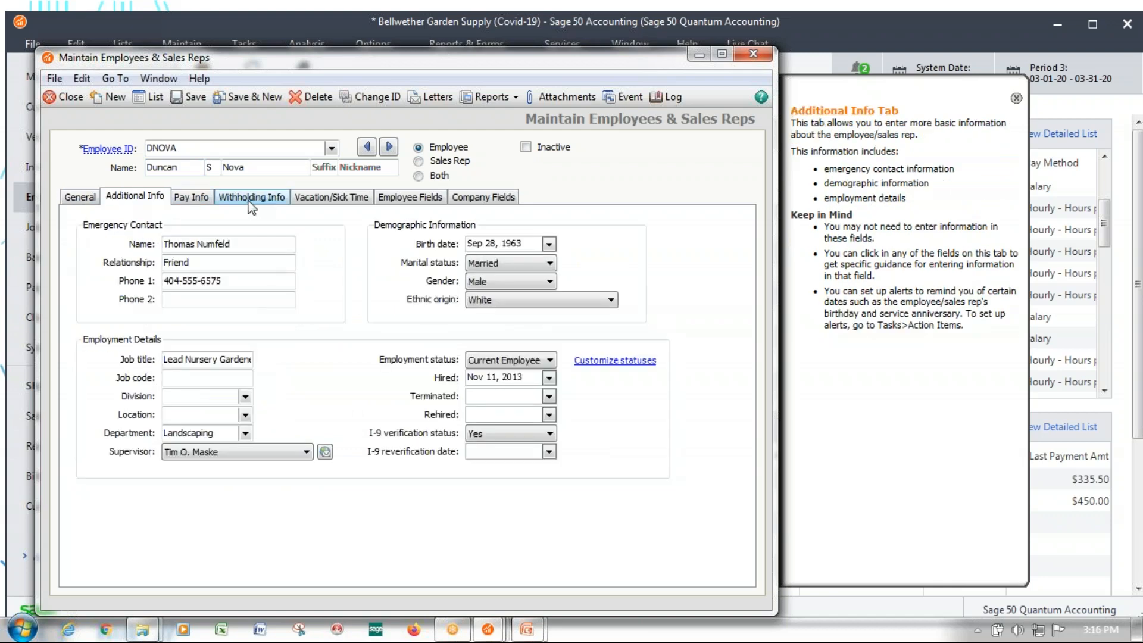
click(250, 200)
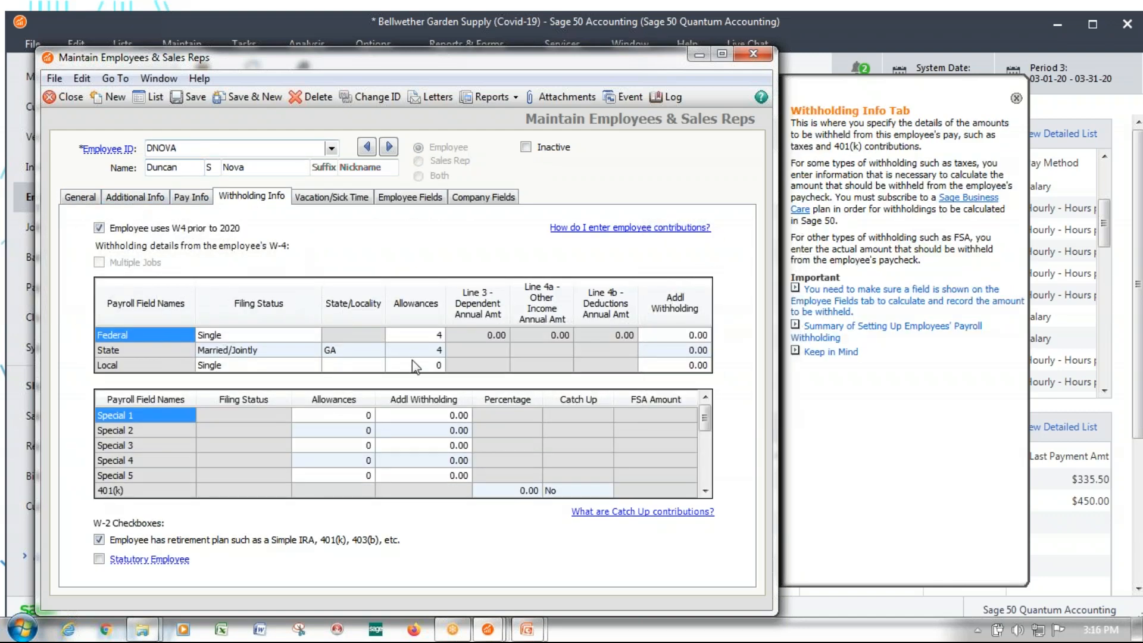
click(769, 54)
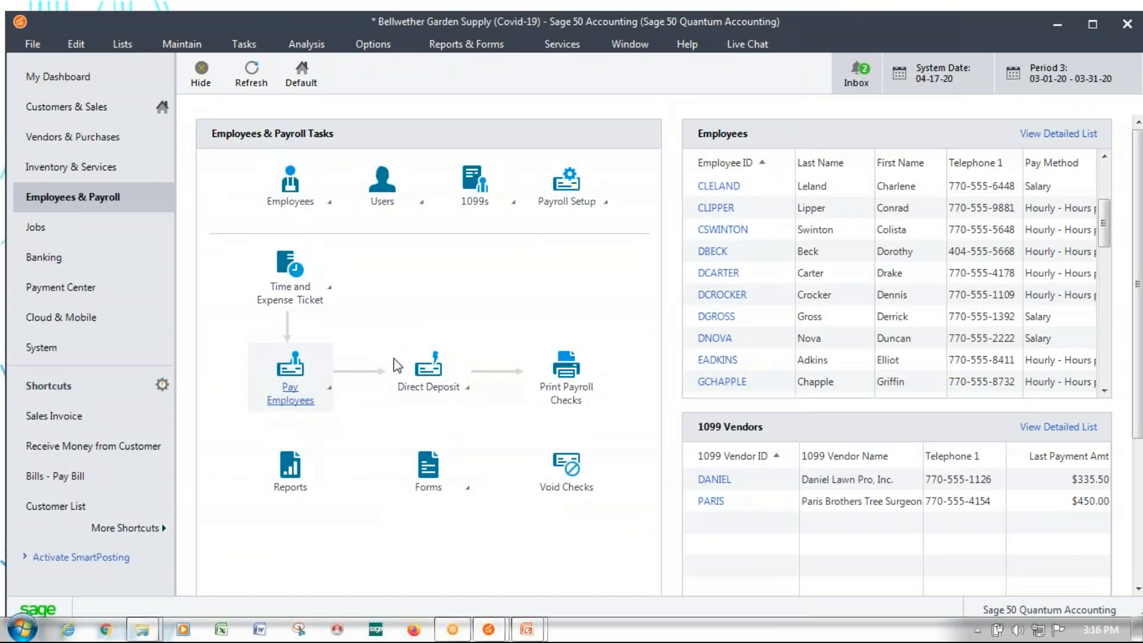
Start payroll for multiple employees with pay end date Mar 29, 2020, including only the Weekly and Bi-Weekly pay frequencies
click(290, 381)
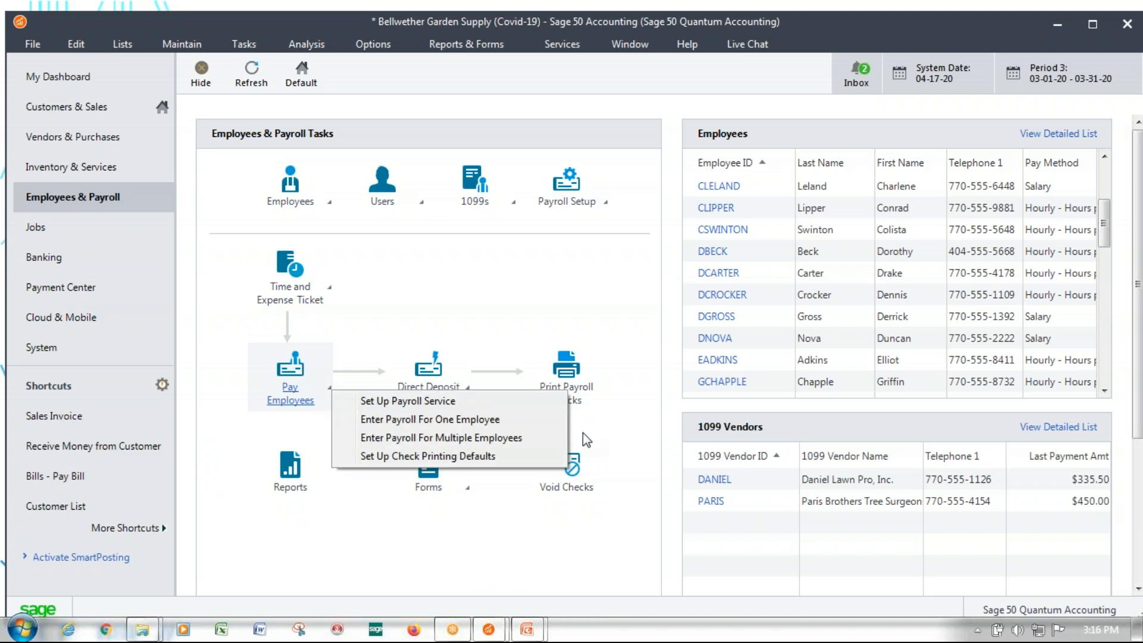
click(402, 440)
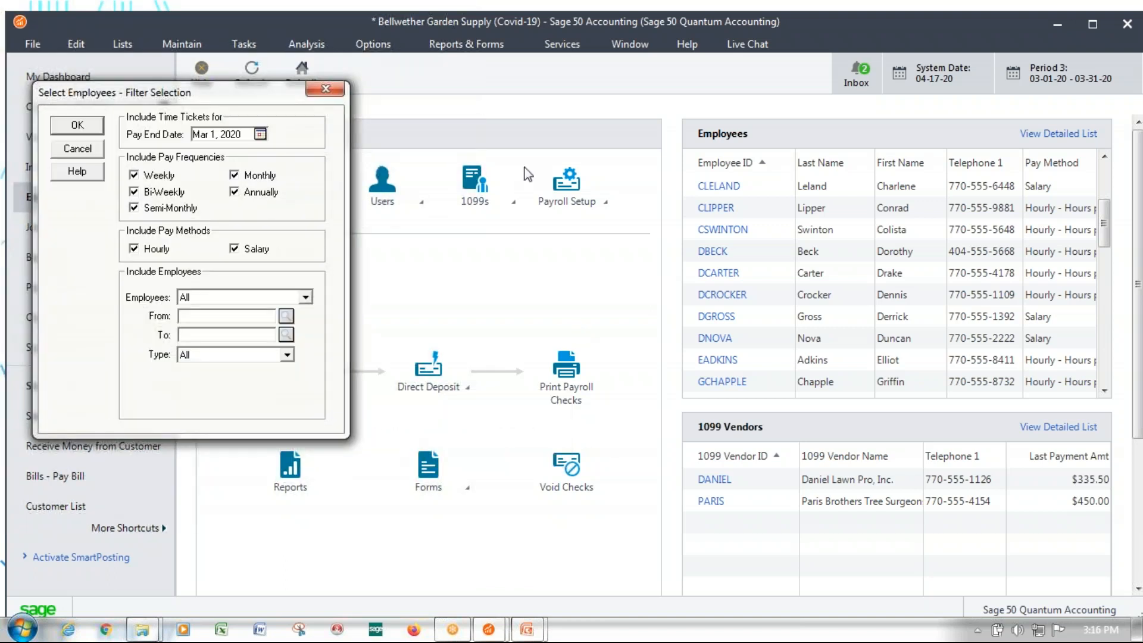
click(261, 133)
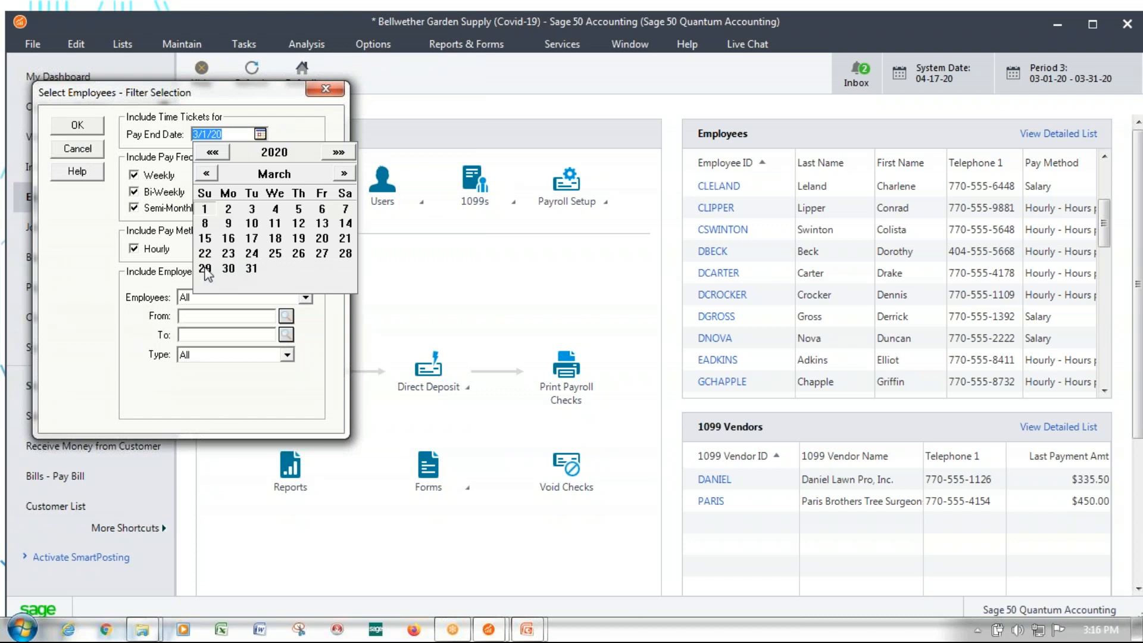
click(204, 269)
click(236, 176)
click(235, 191)
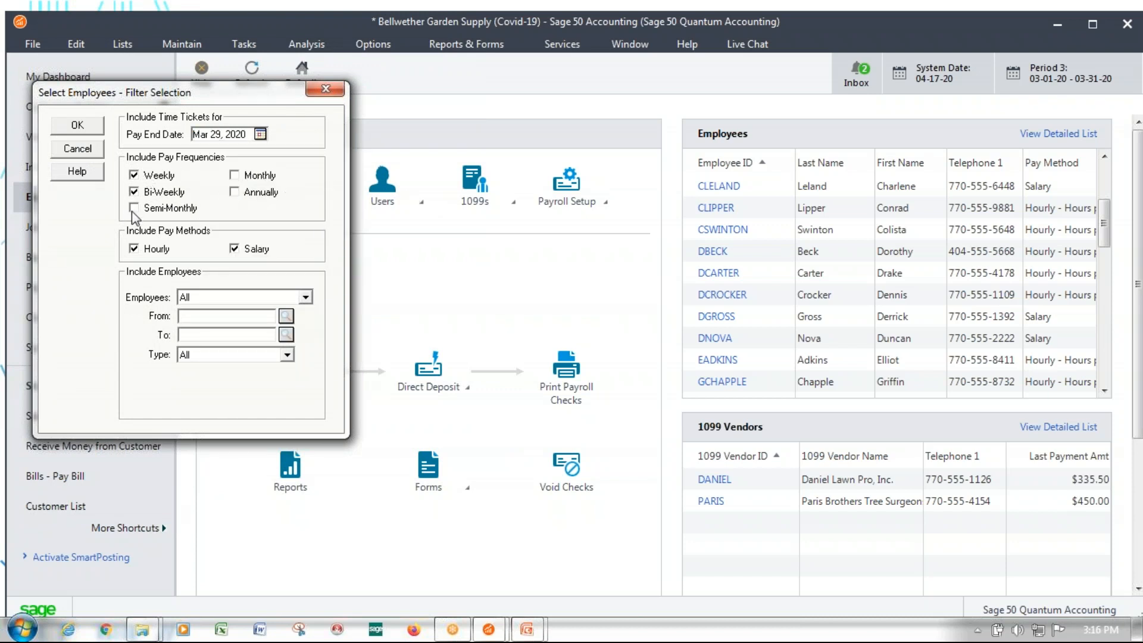
Limit the payroll to a range from the first employee ID through the ID starting with DN, and accept the filter
click(305, 297)
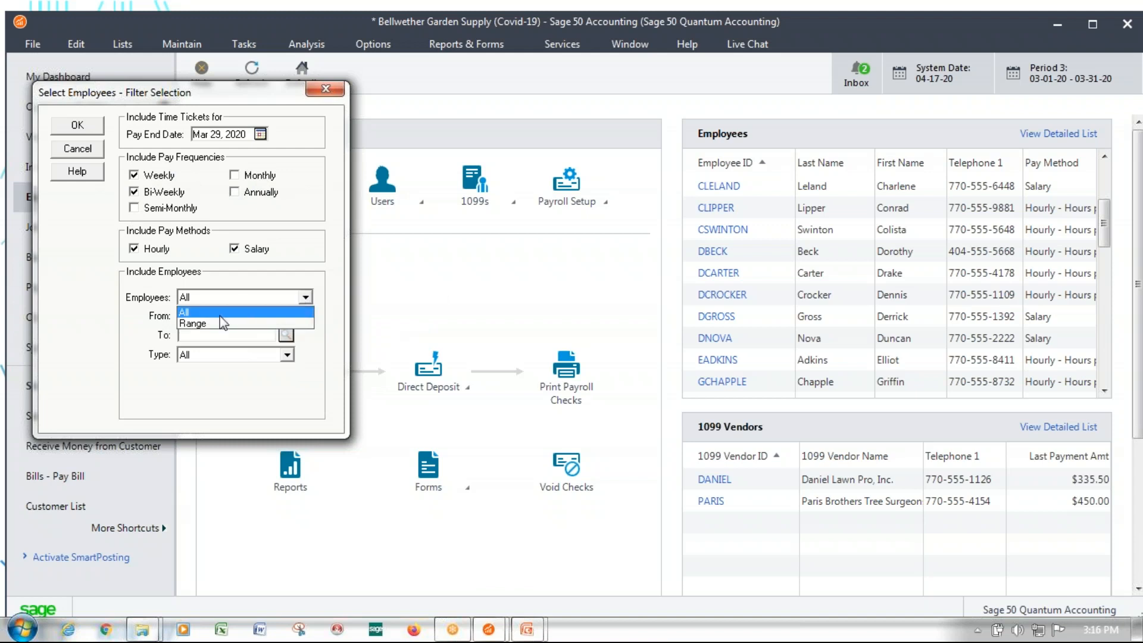
click(222, 321)
click(286, 316)
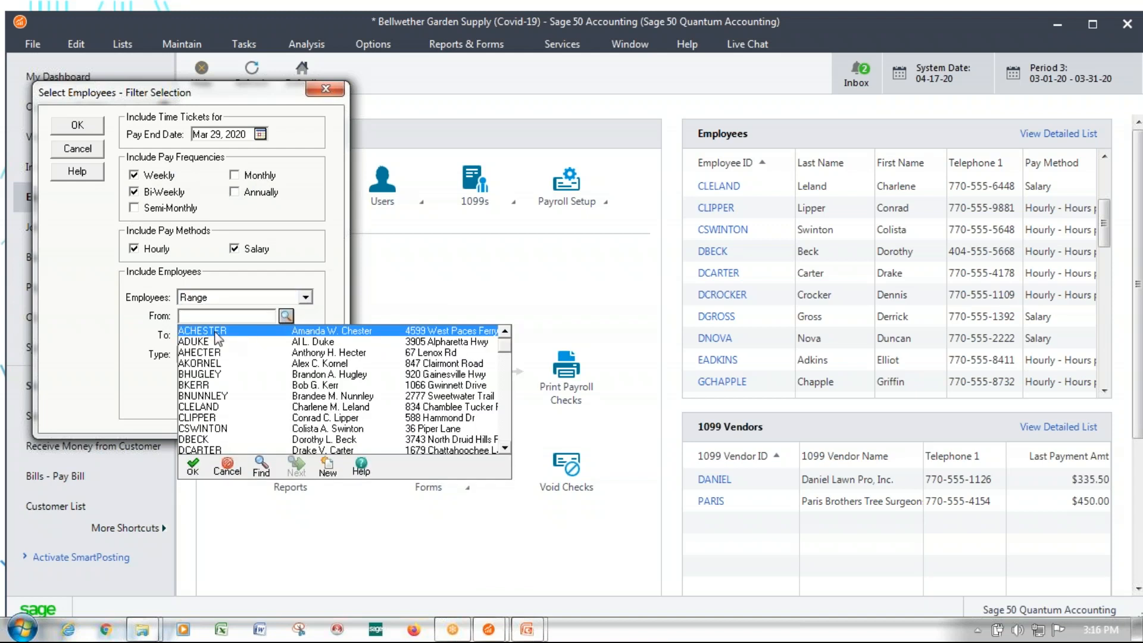
key(Return)
click(285, 334)
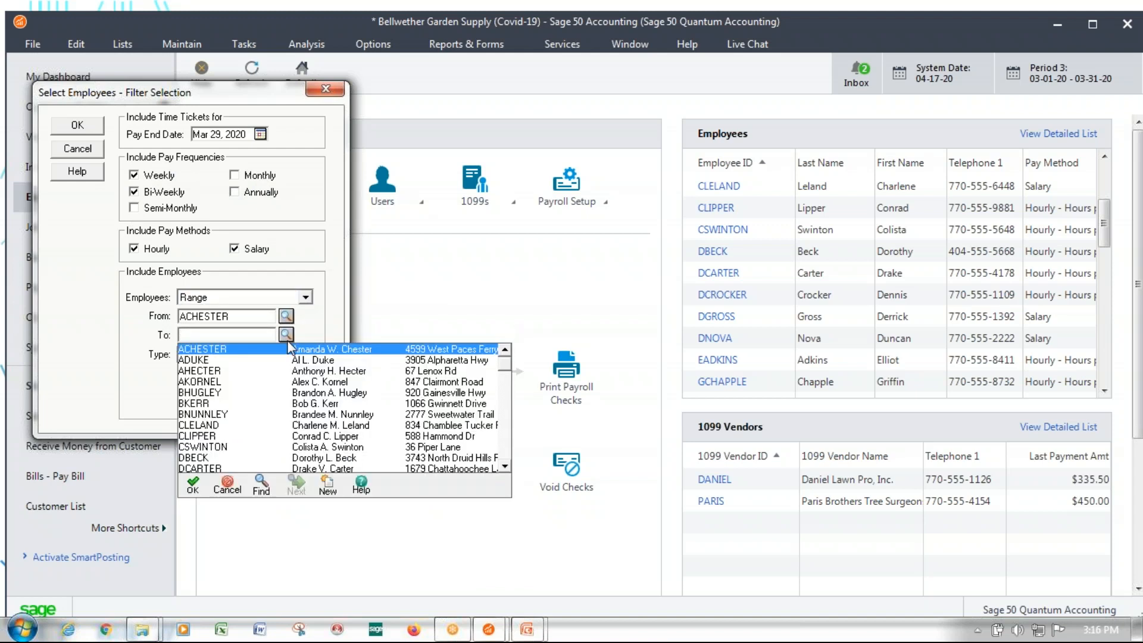
click(505, 467)
click(505, 466)
click(505, 467)
click(505, 466)
click(504, 468)
click(505, 468)
double_click(199, 437)
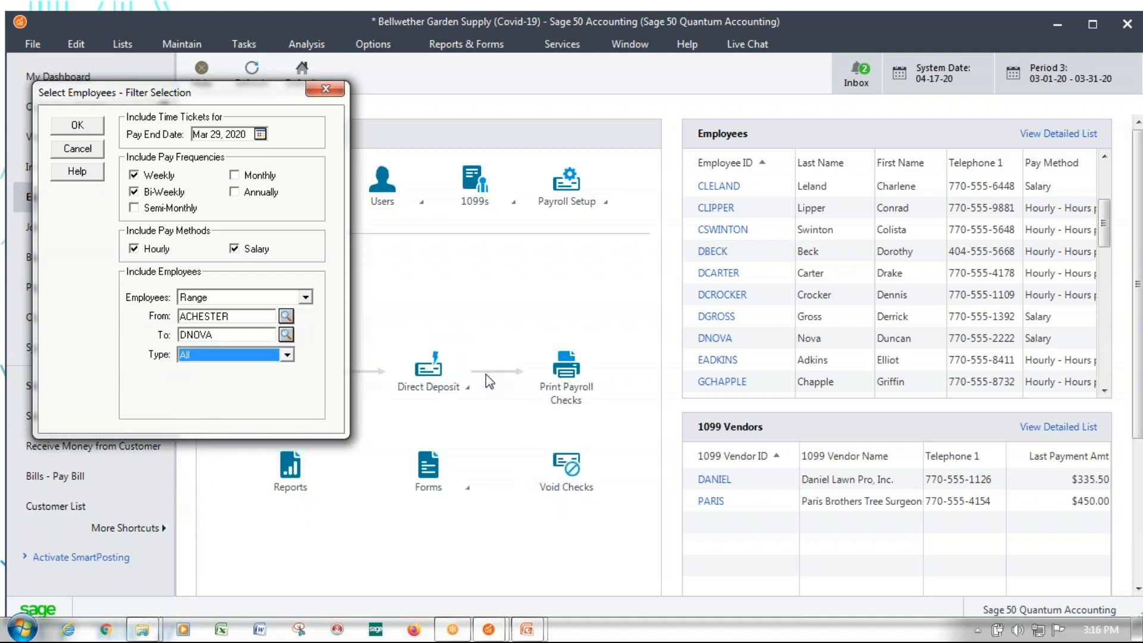
click(78, 125)
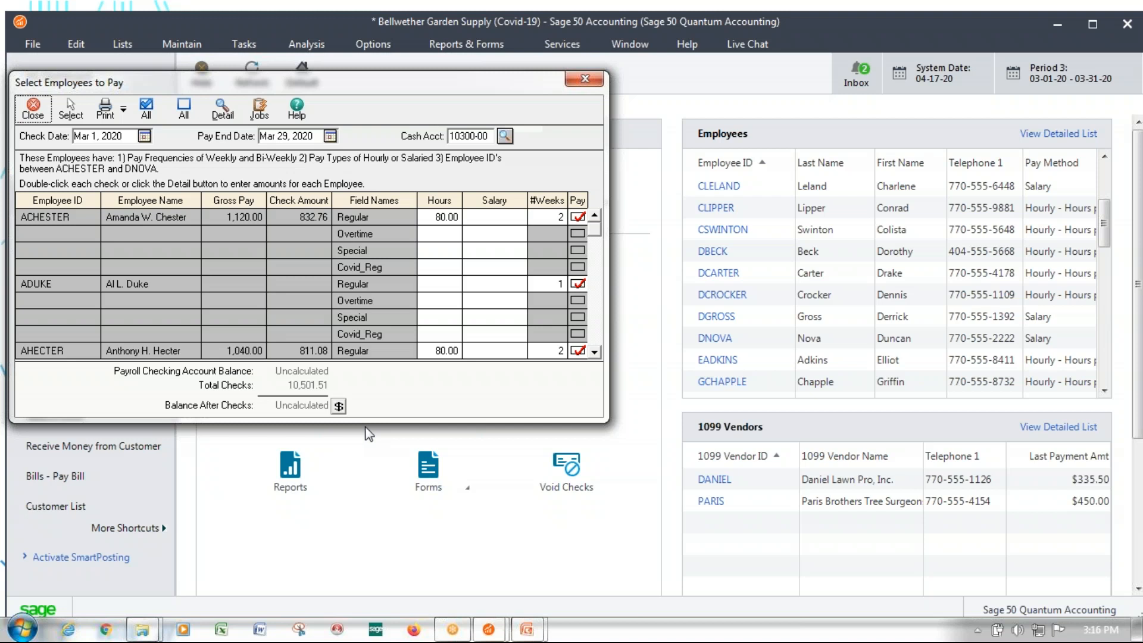
Clear the first employee's Regular hours and enter 80 hours under Covid_Reg
click(444, 218)
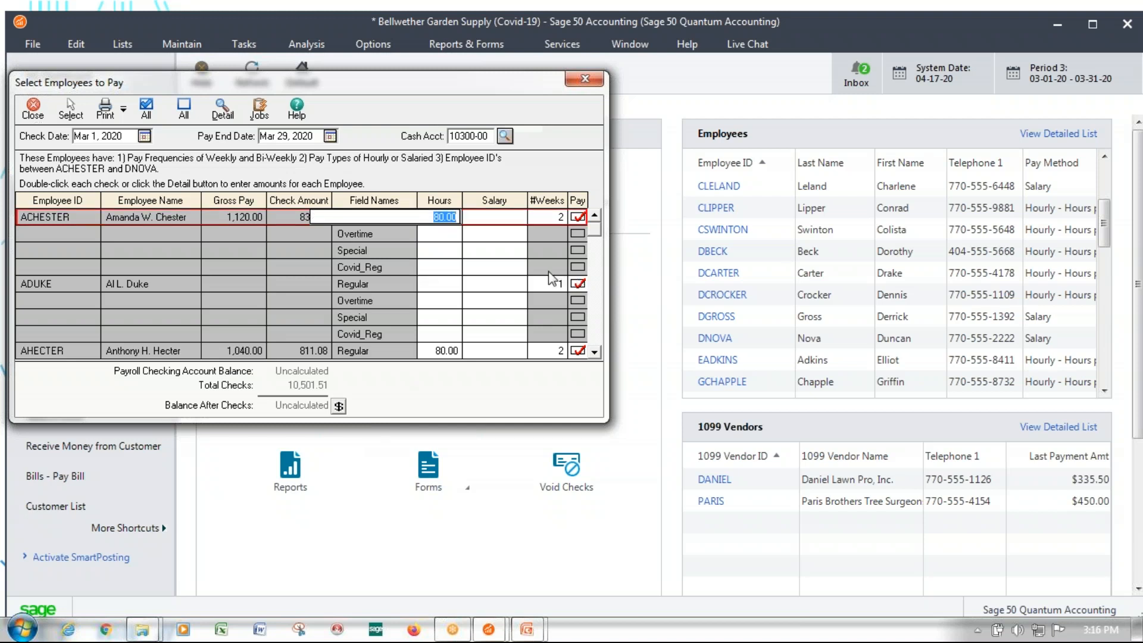
key(Delete)
click(448, 266)
text(80)
key(Return)
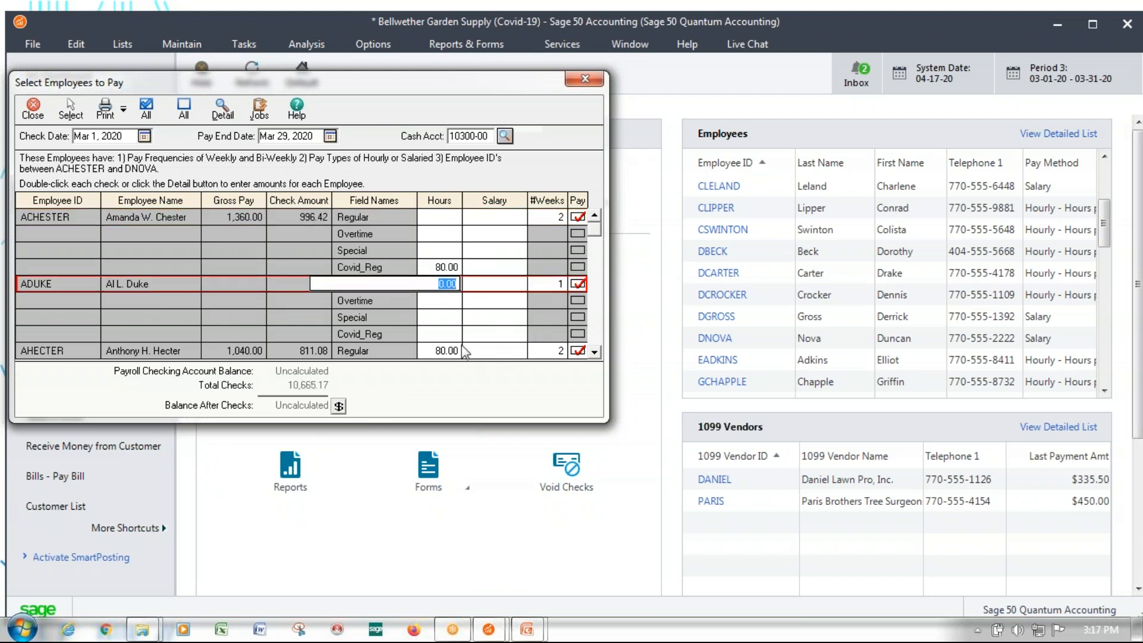
Enter 40 Covid_Reg hours for the second employee in the payroll grid
click(467, 321)
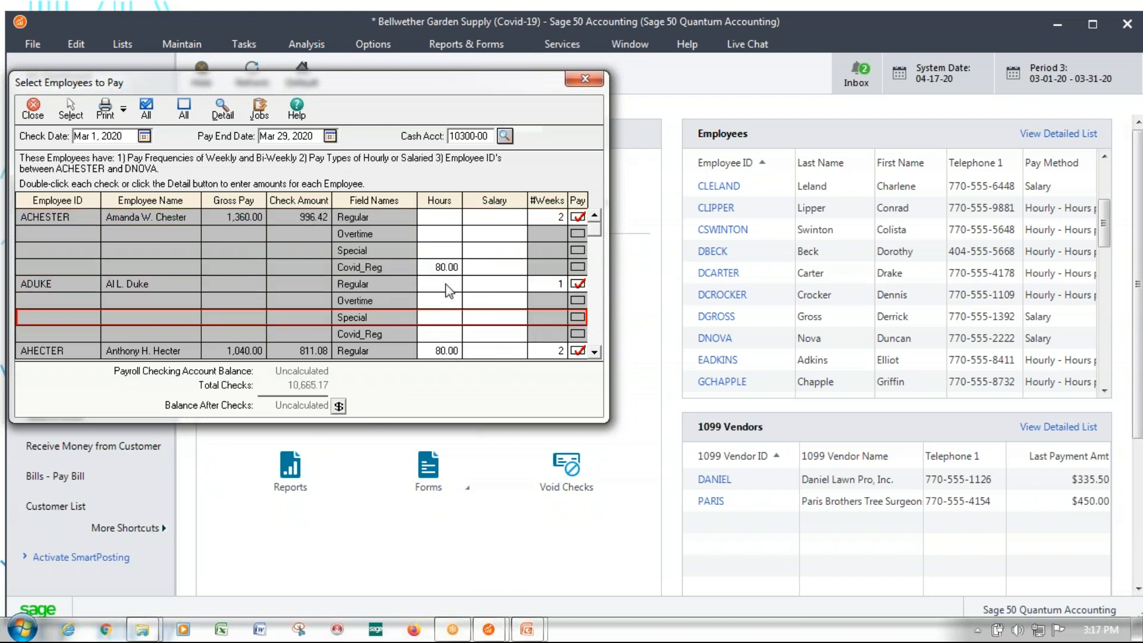
click(447, 285)
click(447, 334)
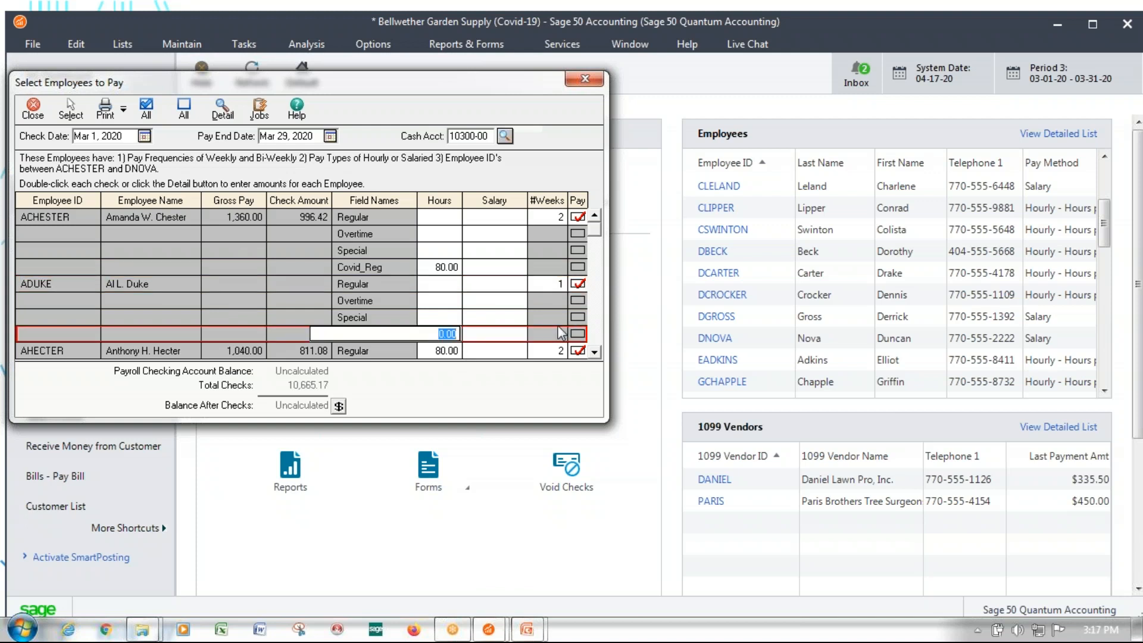
text(40)
key(Return)
key(ctrl+c)
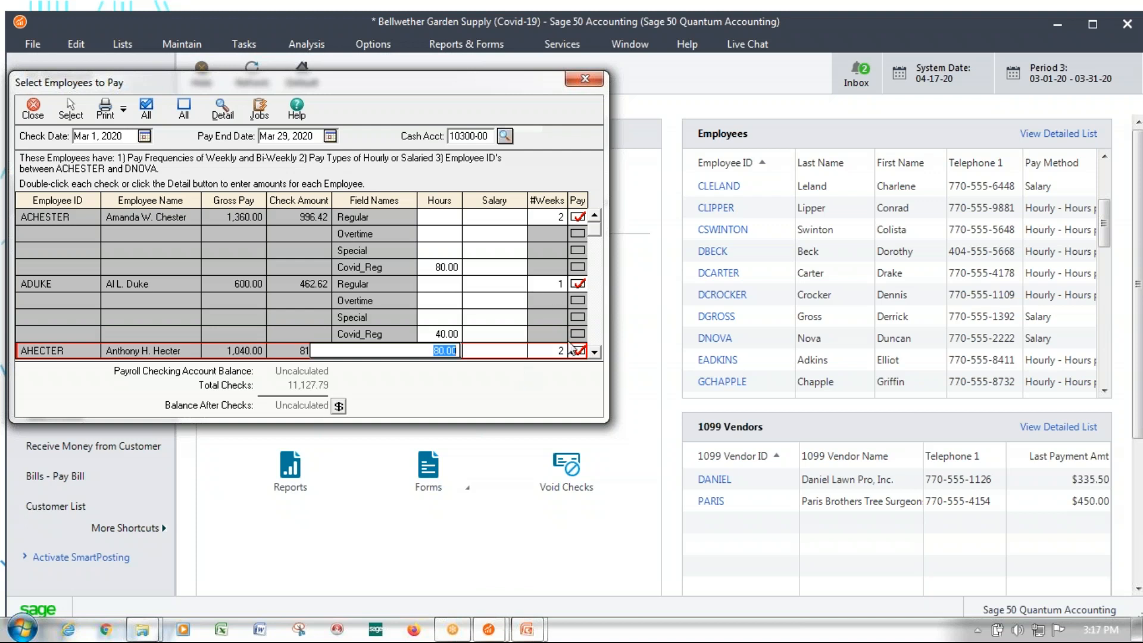
Move the third employee's 80 hours from Regular to Covid_Reg
click(594, 351)
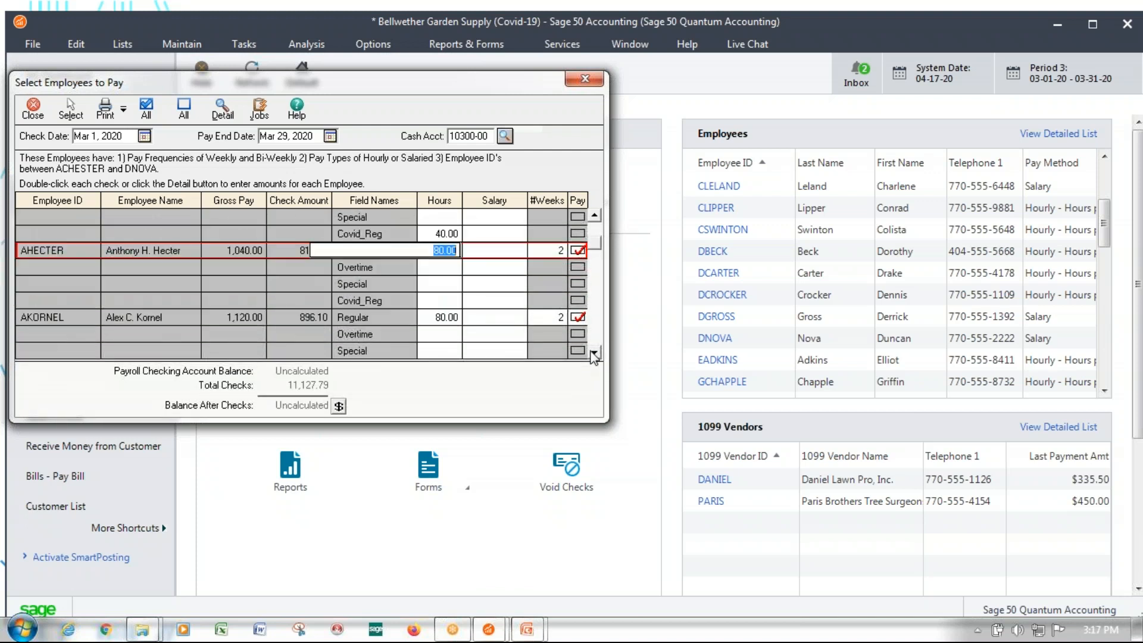
key(BackSpace)
click(455, 302)
key(ctrl+v)
Move the fourth employee's 80 hours from Regular to Covid_Reg
click(447, 318)
key(ctrl+c)
key(BackSpace)
scroll(592, 351, down, 2)
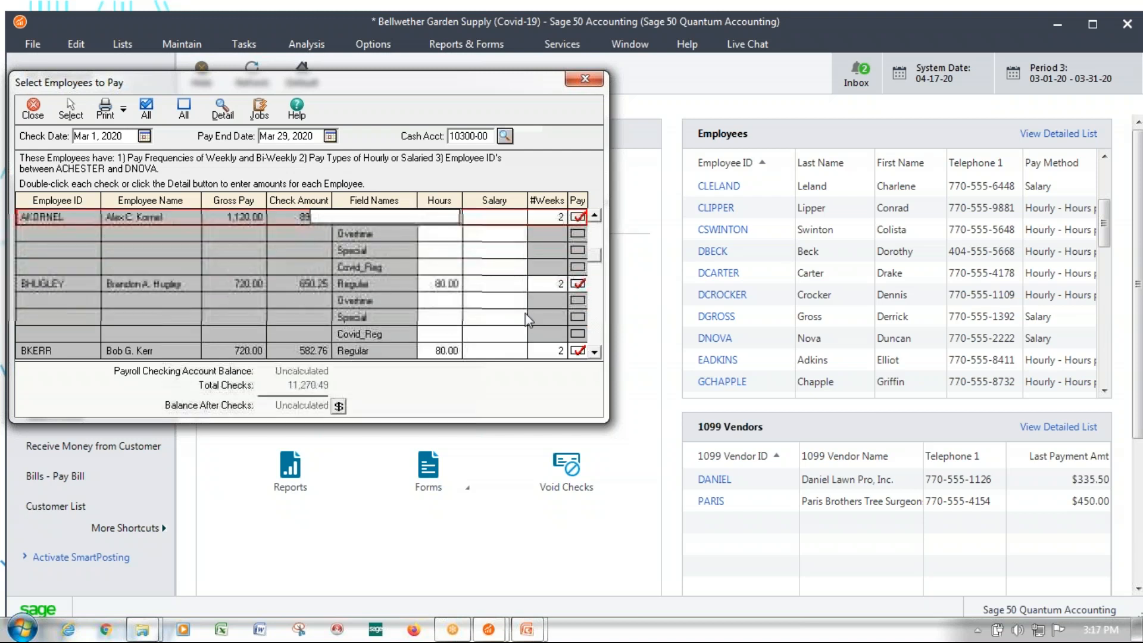
click(452, 269)
key(ctrl+v)
Move the fifth employee's 80 hours from Regular to Covid_Reg
click(450, 287)
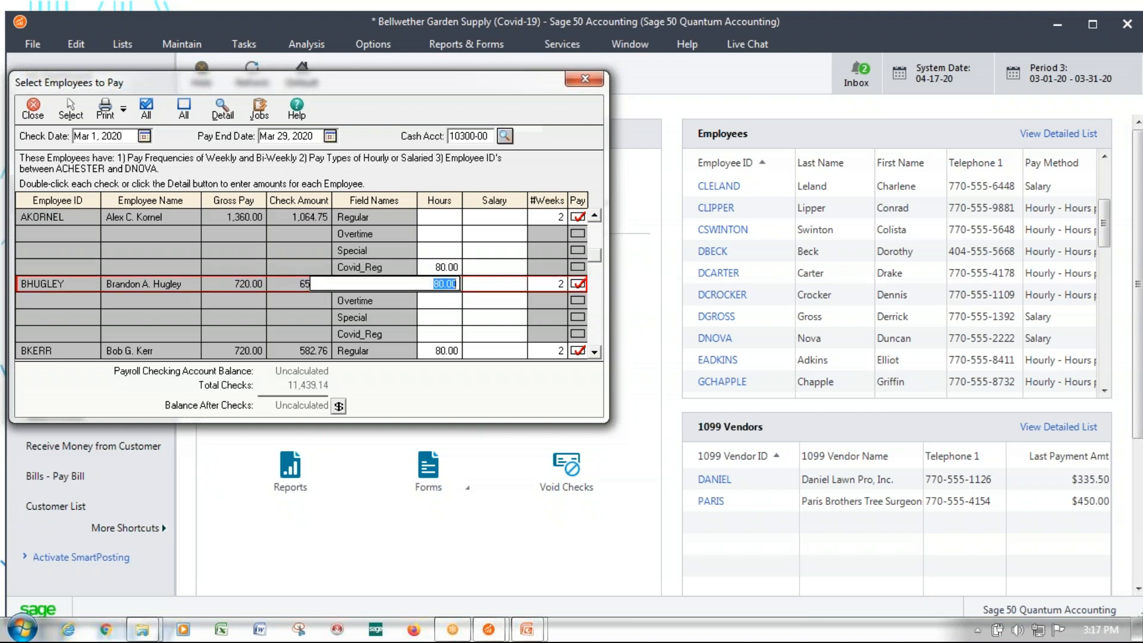
key(BackSpace)
click(447, 333)
key(ctrl+v)
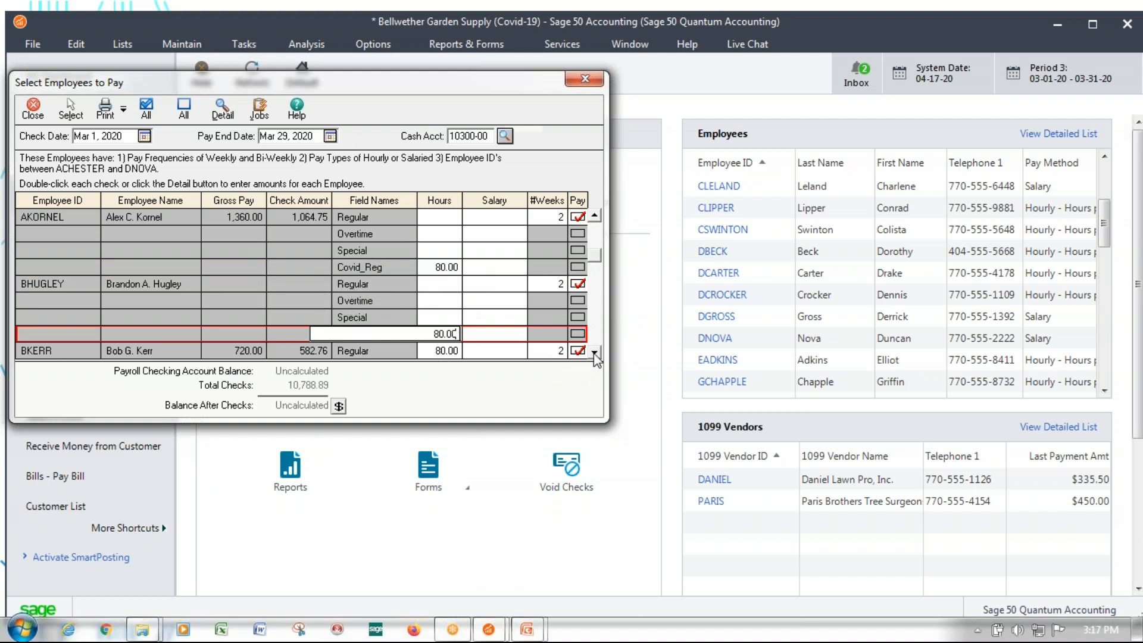
Clear the sixth employee's Regular hours and enter 50 hours under Covid_Reg
scroll(584, 345, down, 2)
click(450, 250)
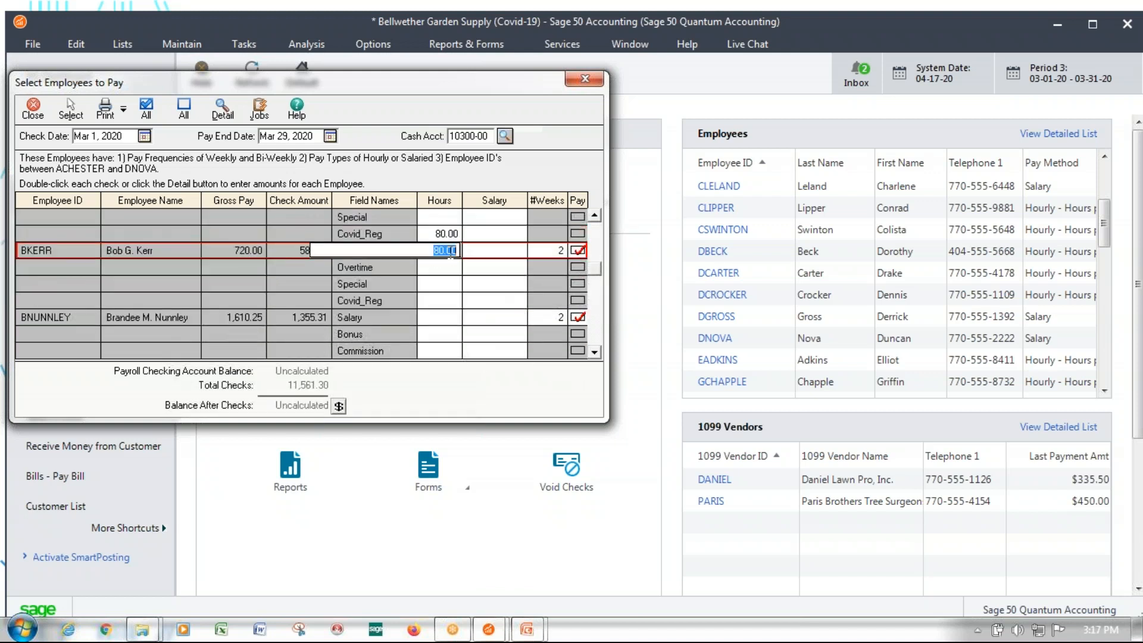
key(Delete)
click(429, 301)
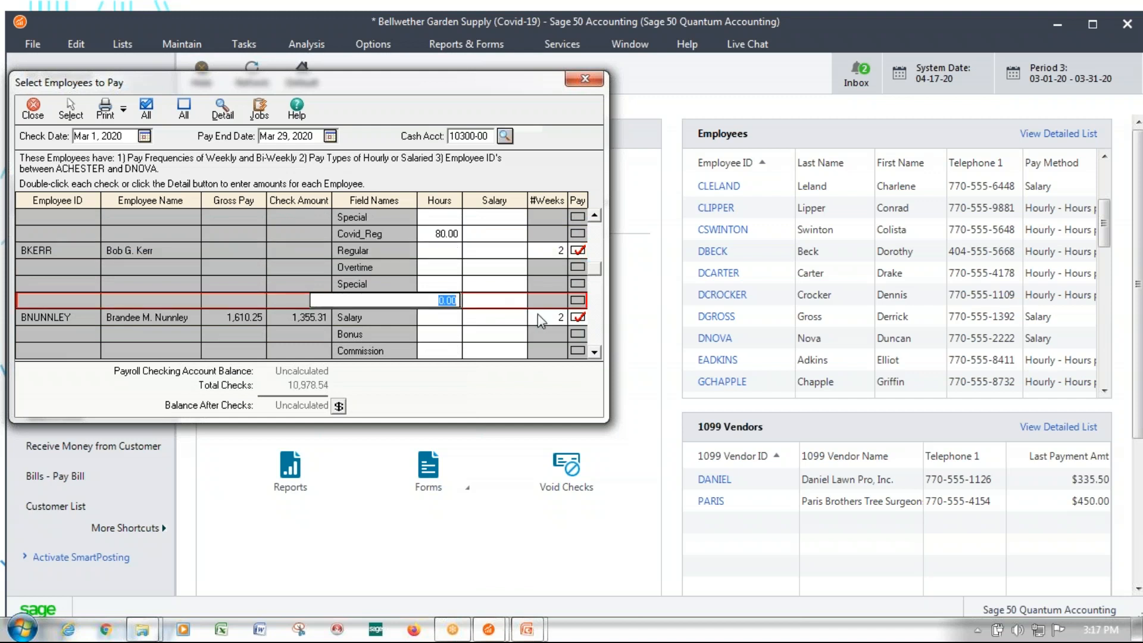
text(50)
key(Tab)
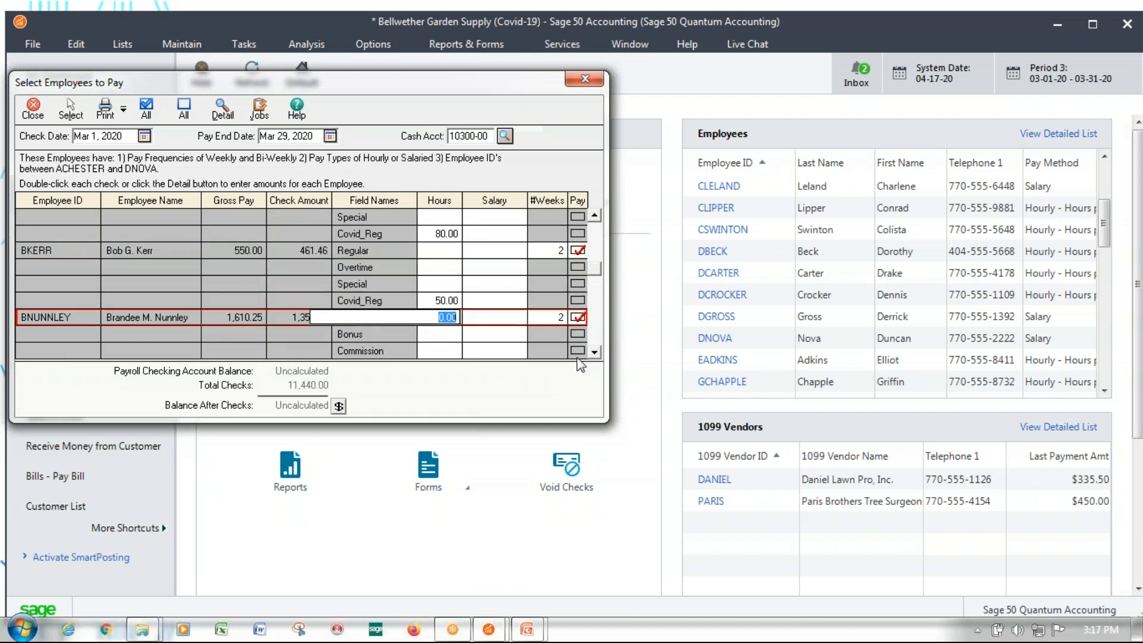
Review the Covid_Salary and Covid_Bonus entries of the next two salaried employees in the payroll grid
click(594, 352)
click(595, 353)
click(456, 303)
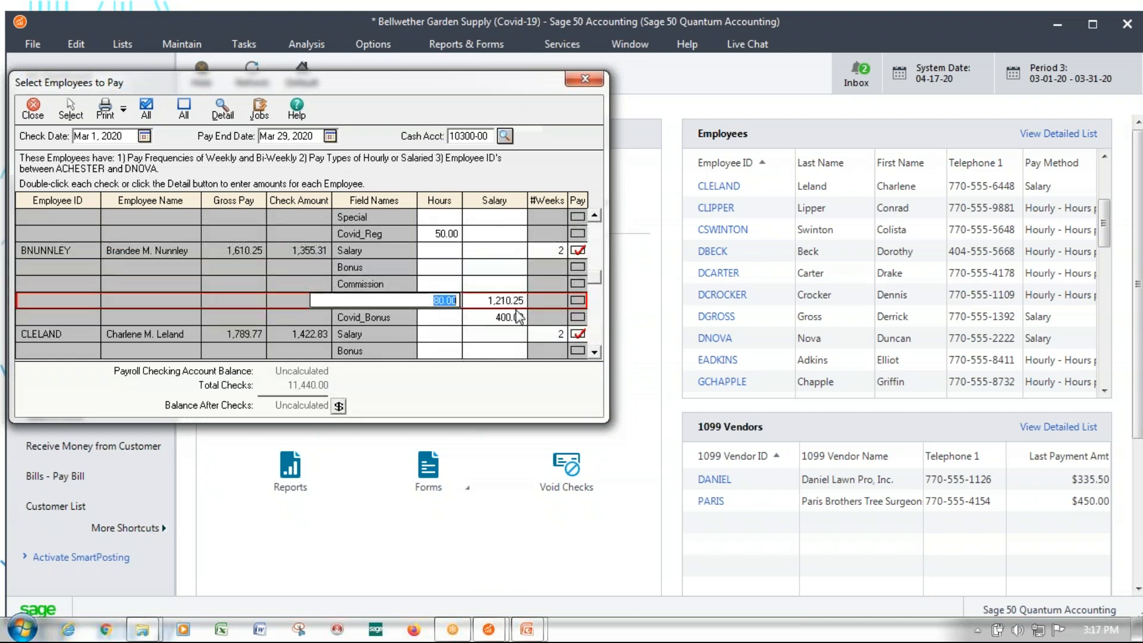
click(457, 317)
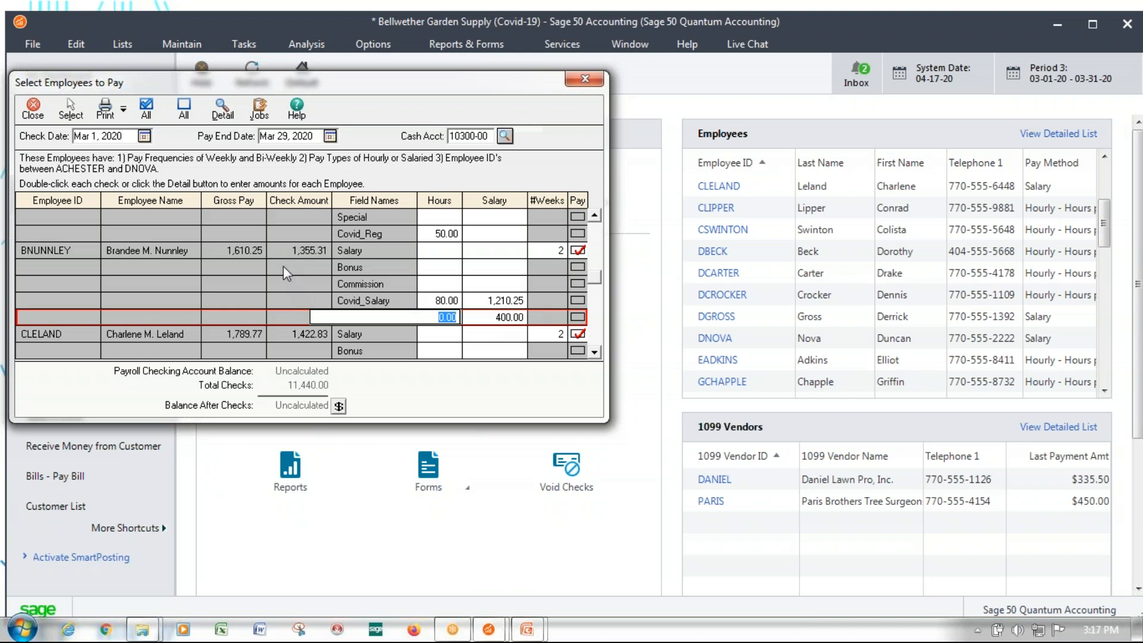
click(595, 352)
click(595, 352)
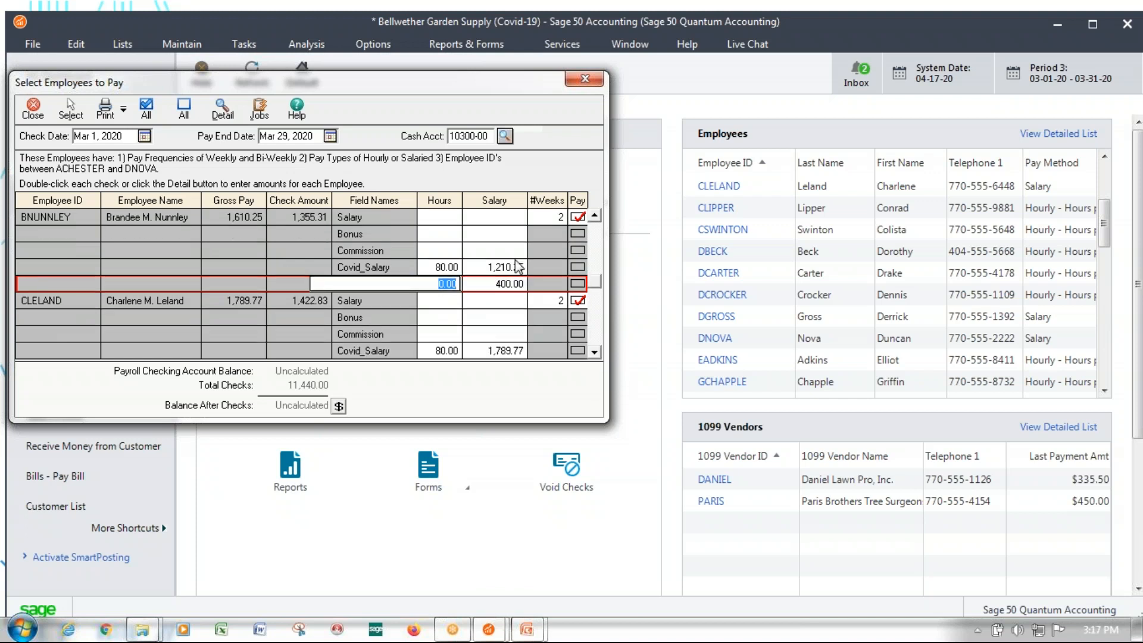
click(595, 352)
click(594, 352)
click(595, 352)
click(441, 317)
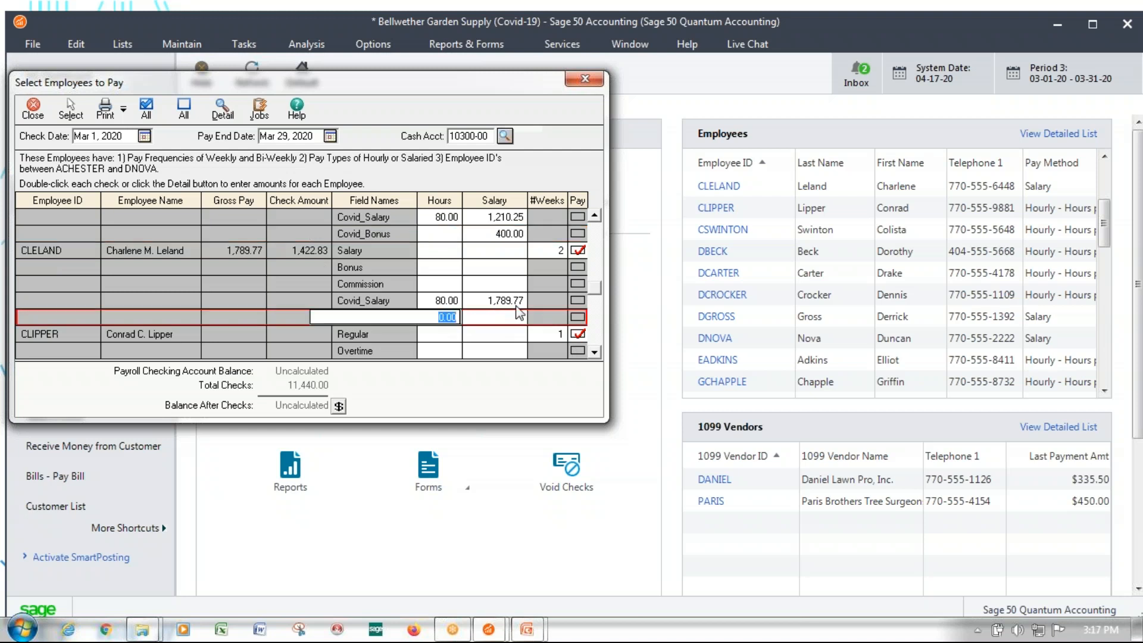
Enter 20 Covid_Reg hours for the weekly hourly employee listed after the two salaried employees
click(595, 353)
click(594, 352)
click(595, 352)
click(594, 352)
click(397, 271)
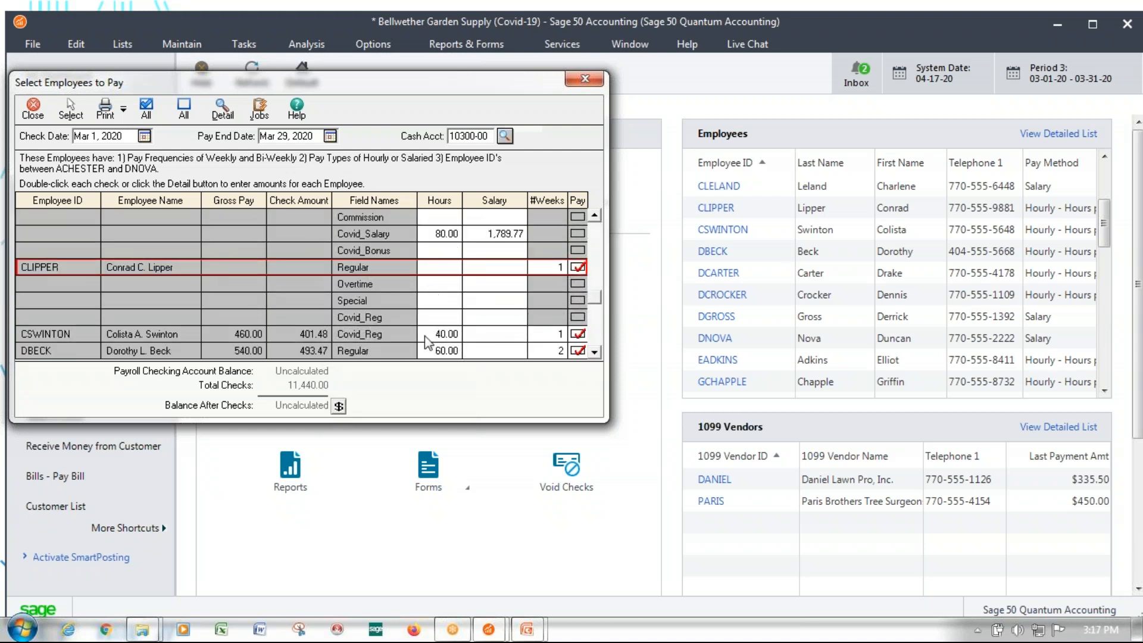
click(436, 319)
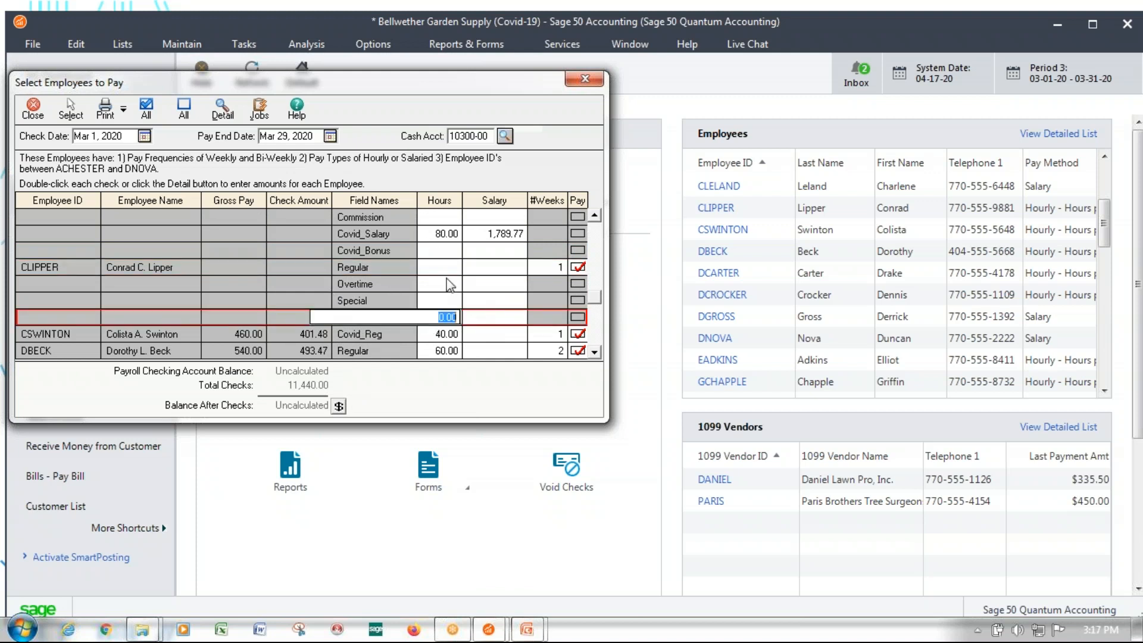
text(4)
text(0)
key(Return)
key(Return)
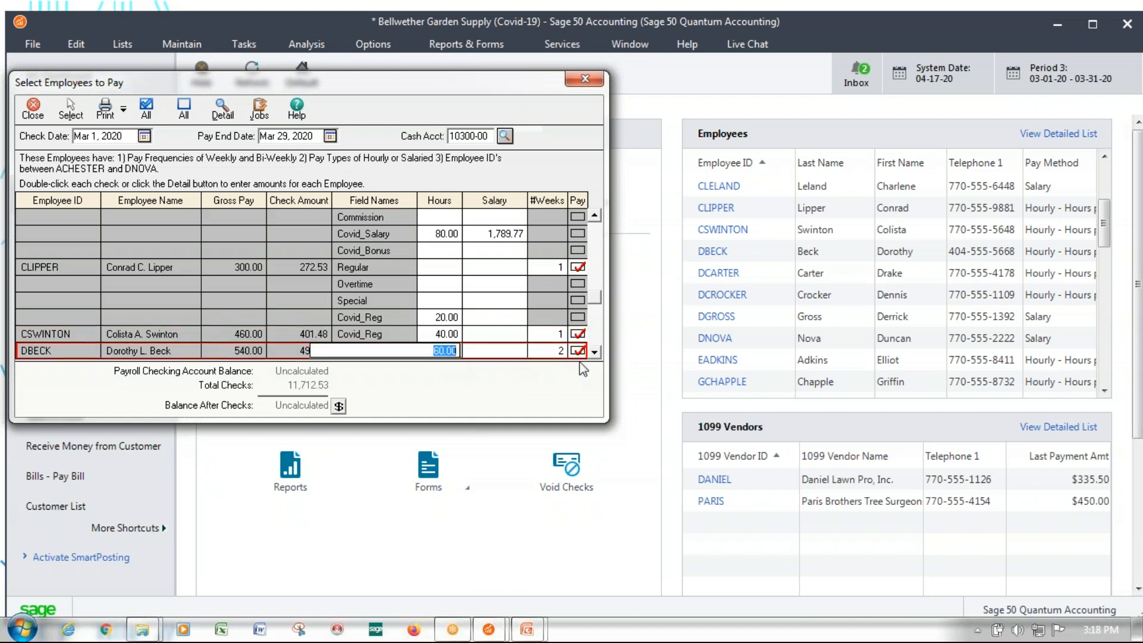
Move the 60 Regular hours of the next bi-weekly hourly employee to Covid_Reg
scroll(594, 352, down, 3)
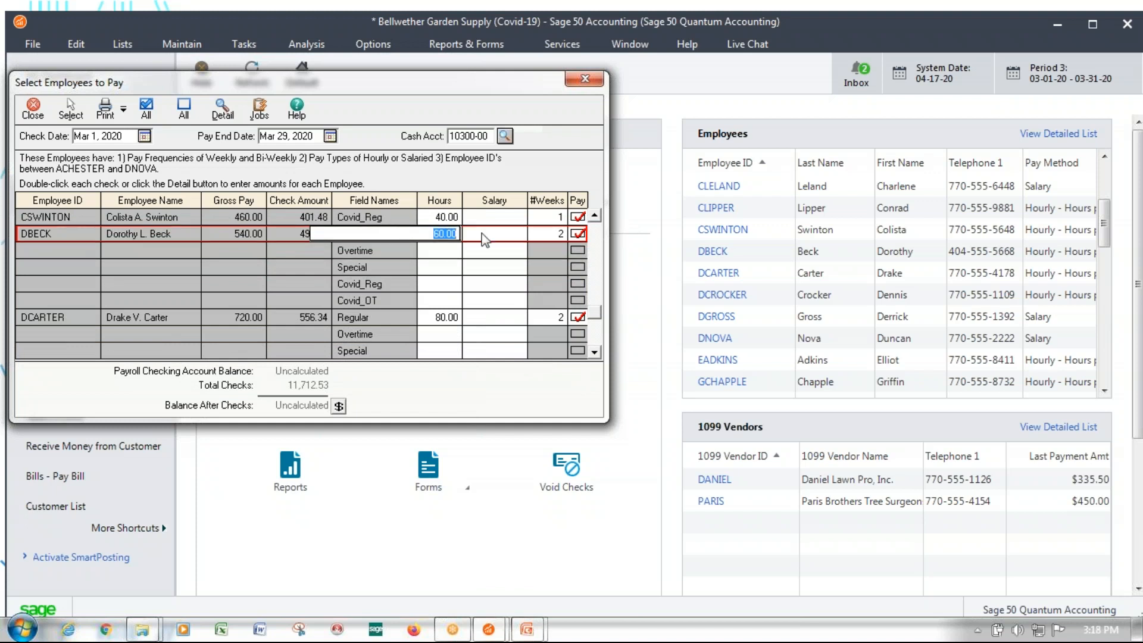
key(ctrl+x)
click(441, 286)
key(ctrl+v)
Move the following bi-weekly employee's 80 Regular hours to Covid_Reg
click(443, 312)
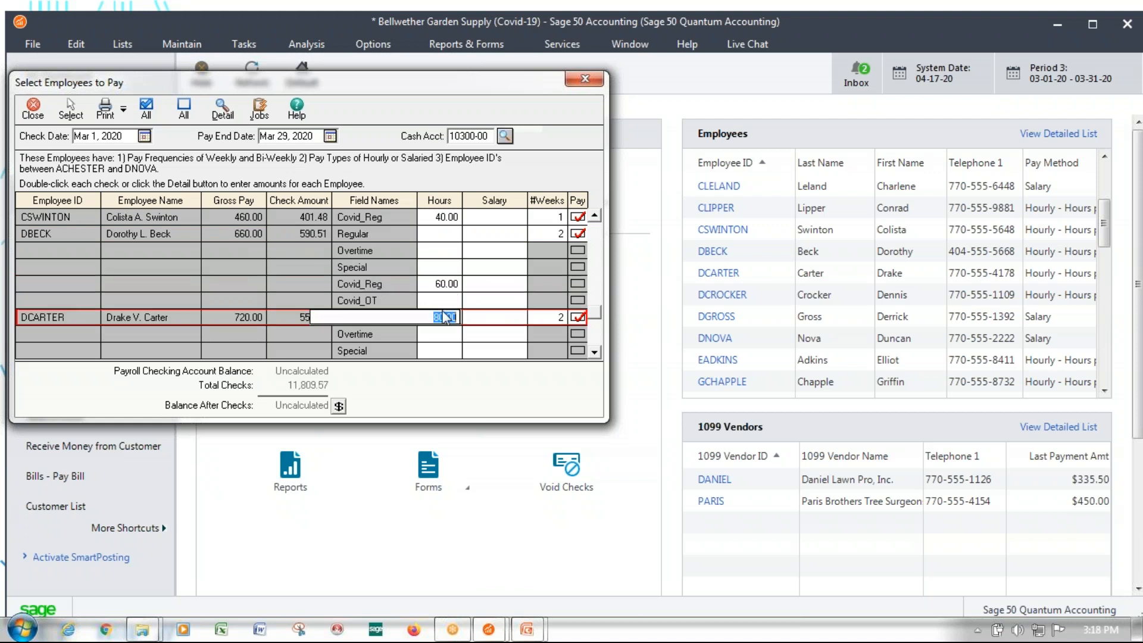
key(ctrl+x)
click(597, 355)
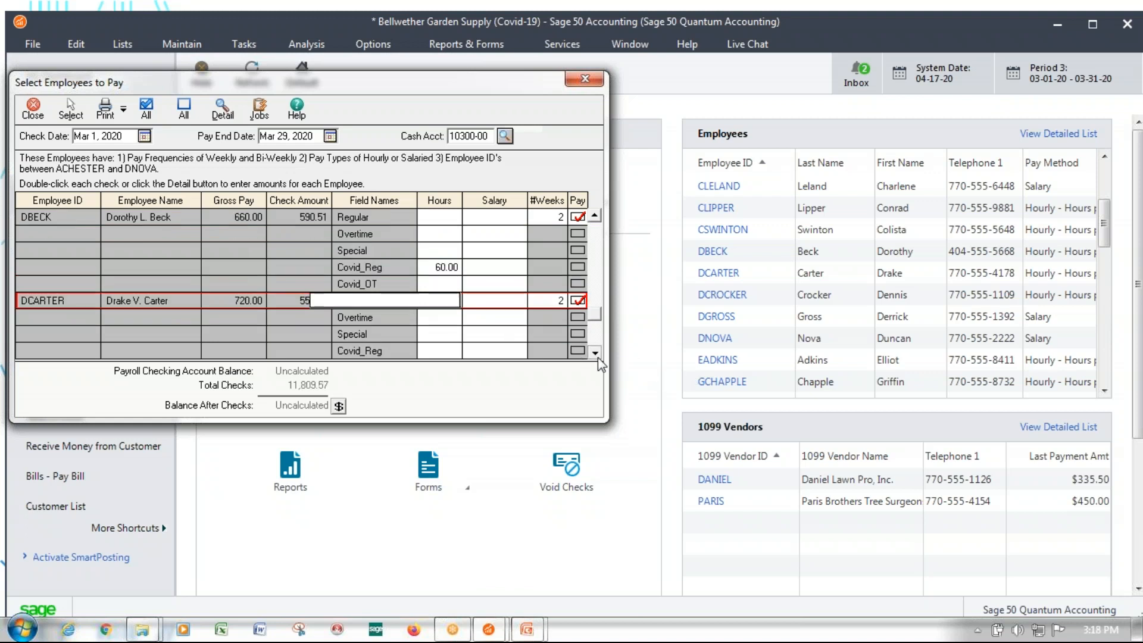
click(597, 356)
click(596, 355)
click(441, 316)
key(ctrl+v)
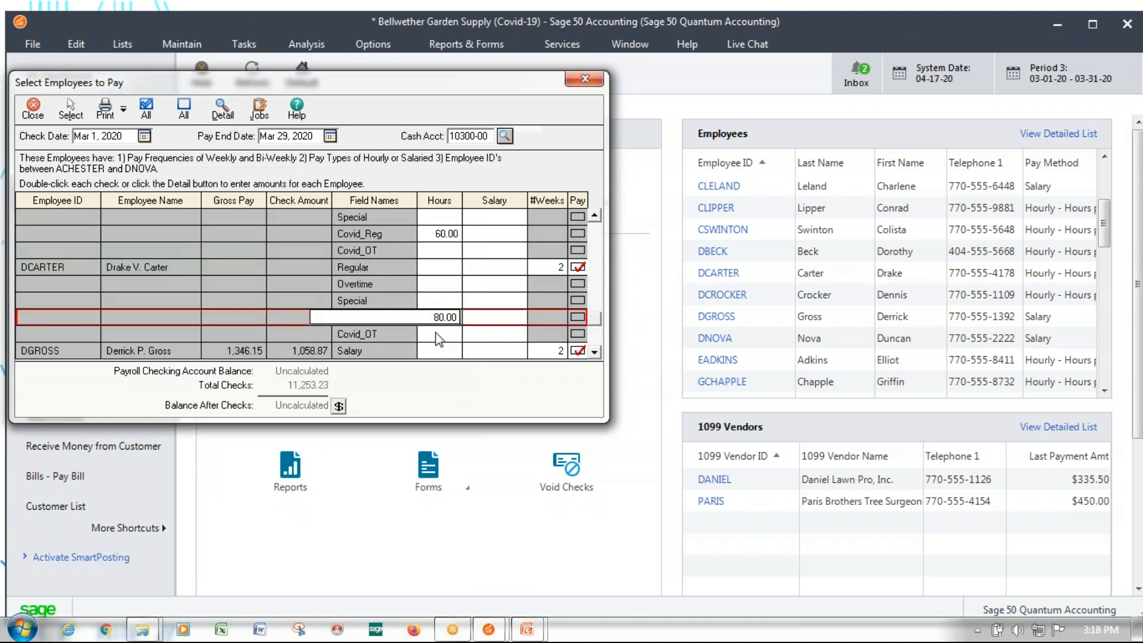
Enter 10 Covid_OT hours for the same hourly employee
click(438, 338)
text(10)
key(Return)
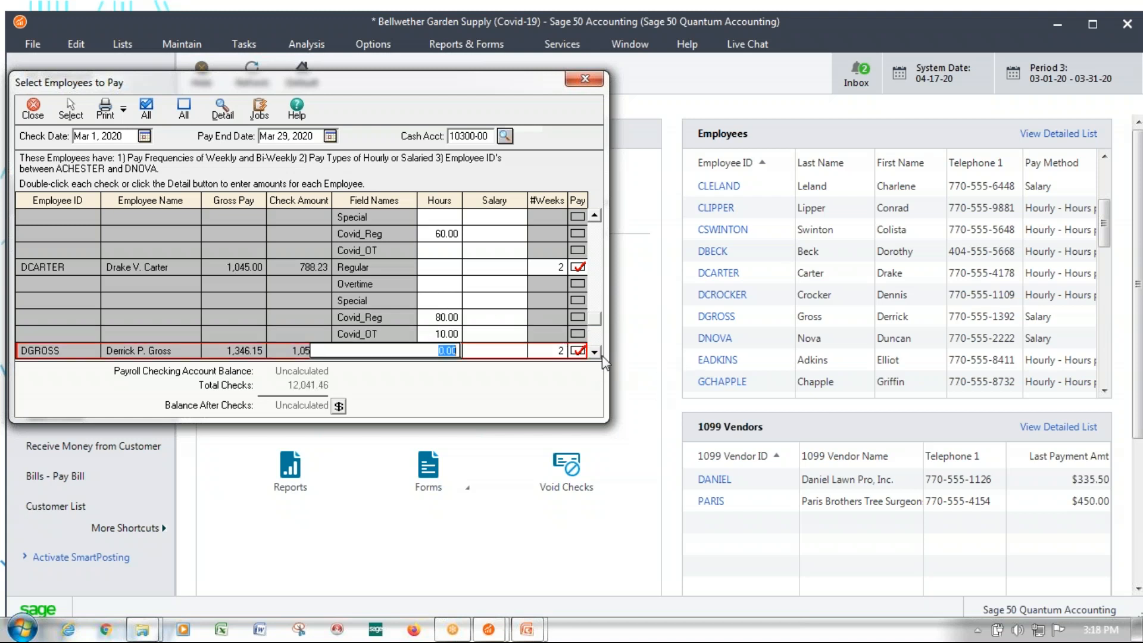
Check the last two salaried employees' Covid pay entries and set the check date to Mar 29, 2020
scroll(594, 351, down, 8)
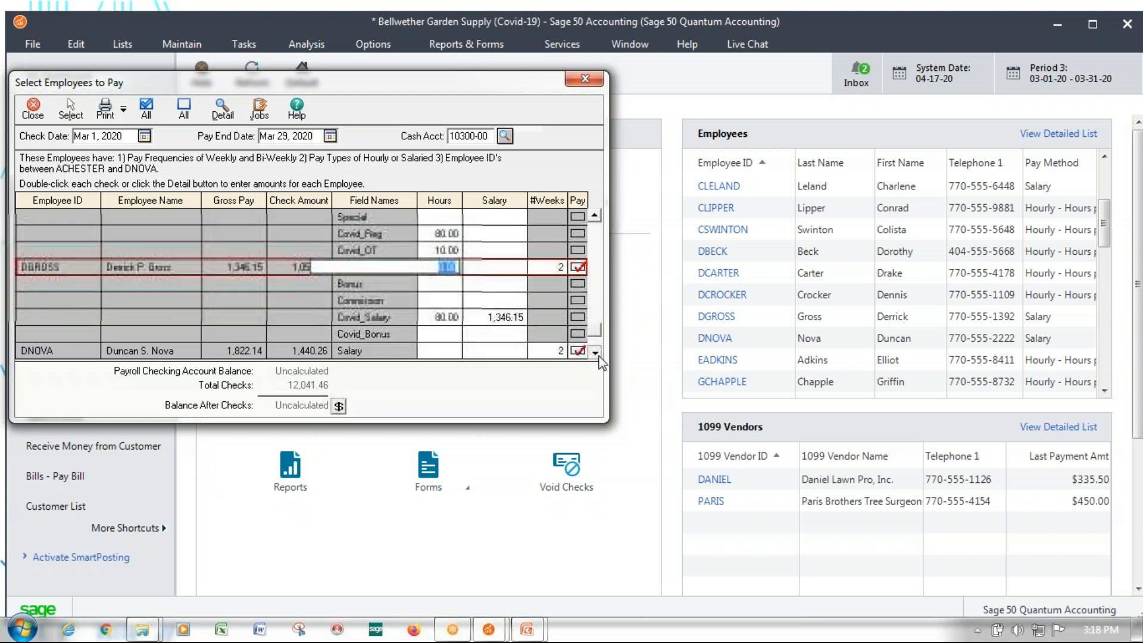
click(387, 268)
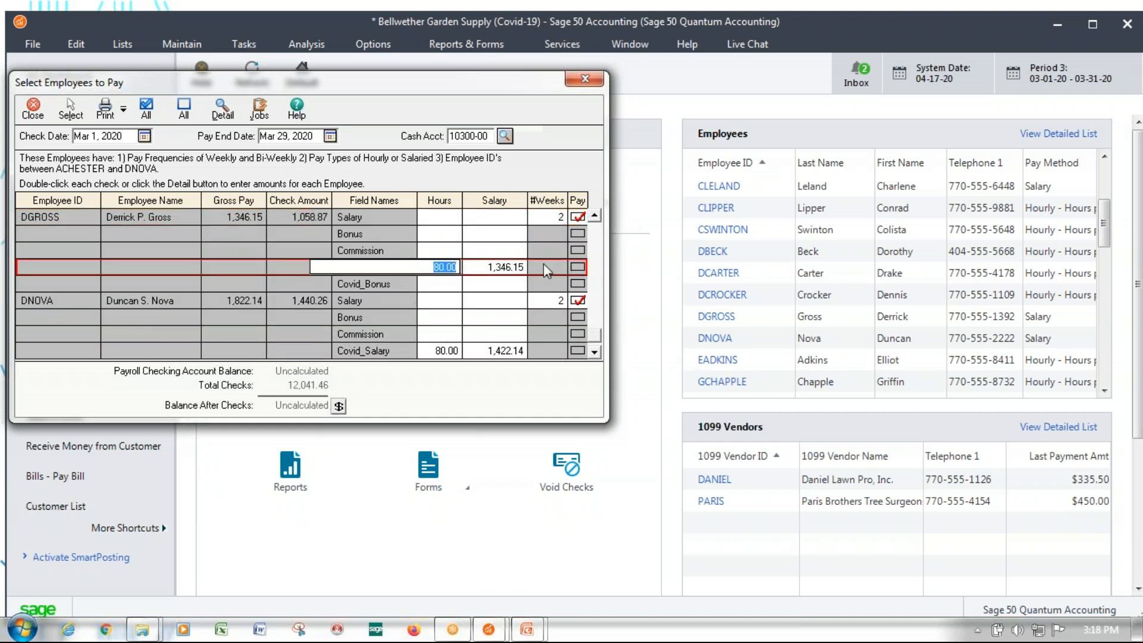
click(452, 352)
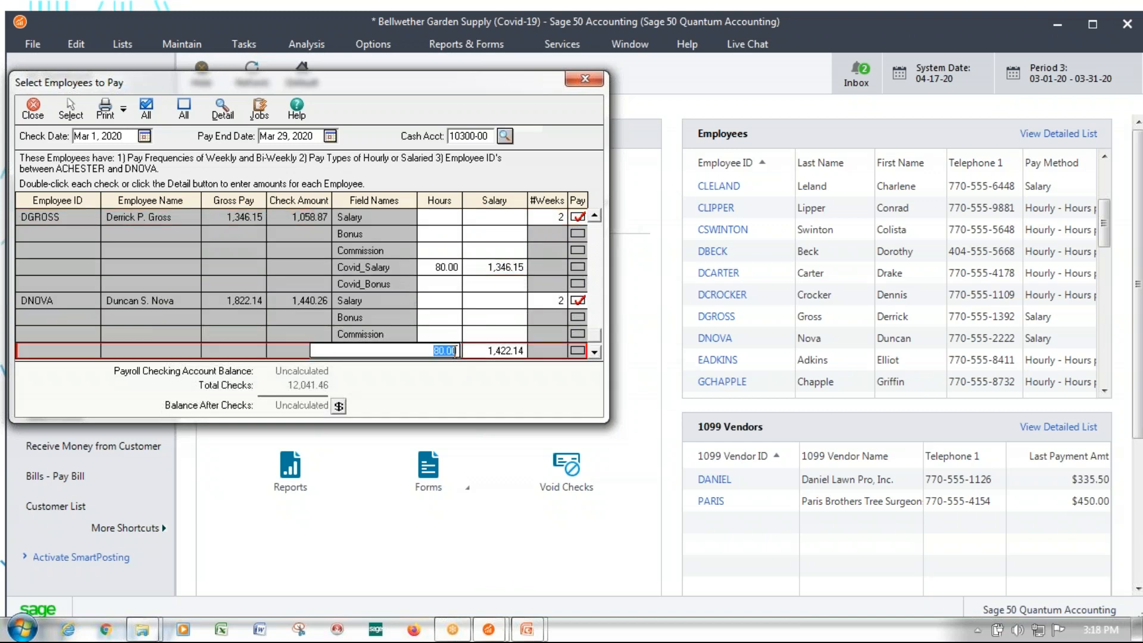
click(595, 353)
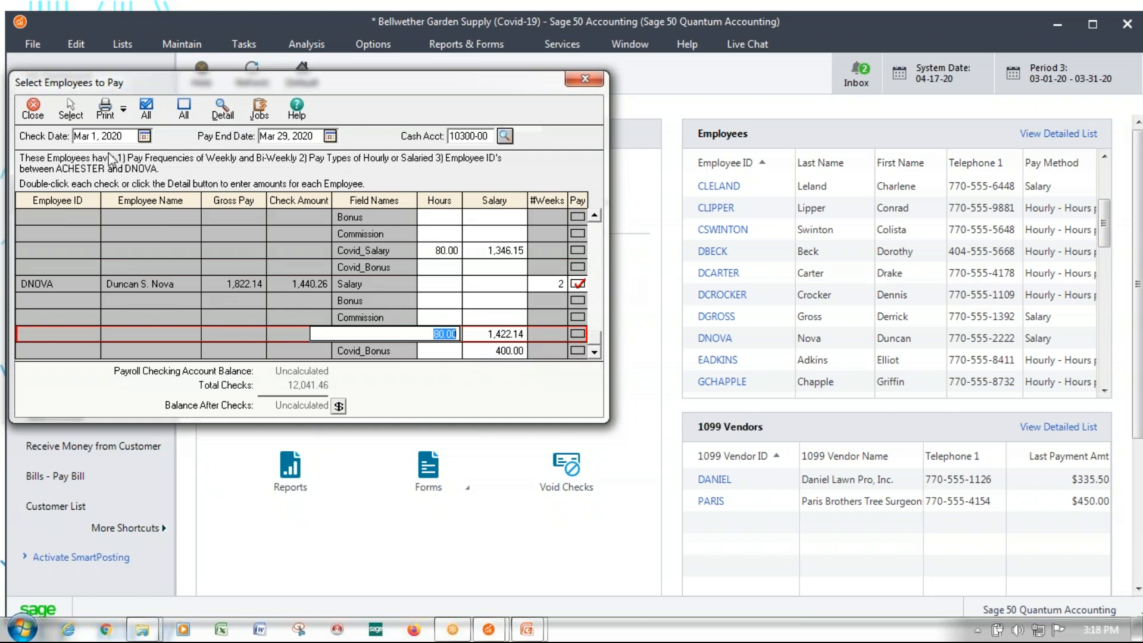
click(90, 136)
drag(91, 138, 85, 137)
text(2)
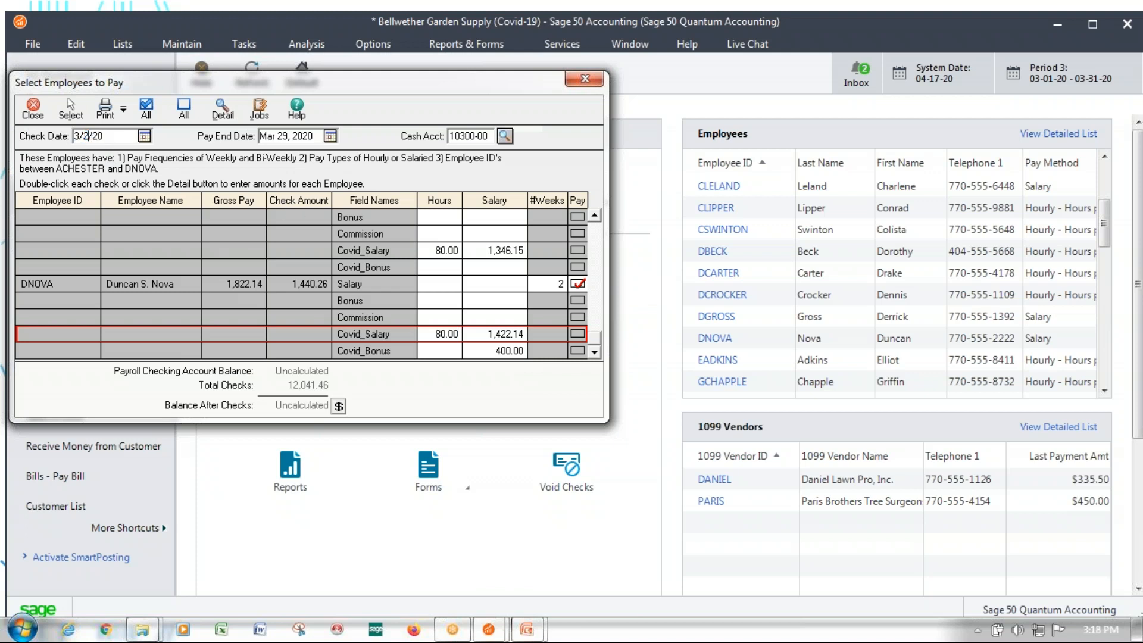
text(9)
Look at the preview and pre-check report options, and go back through the pay entries to the first employee in the list
click(122, 112)
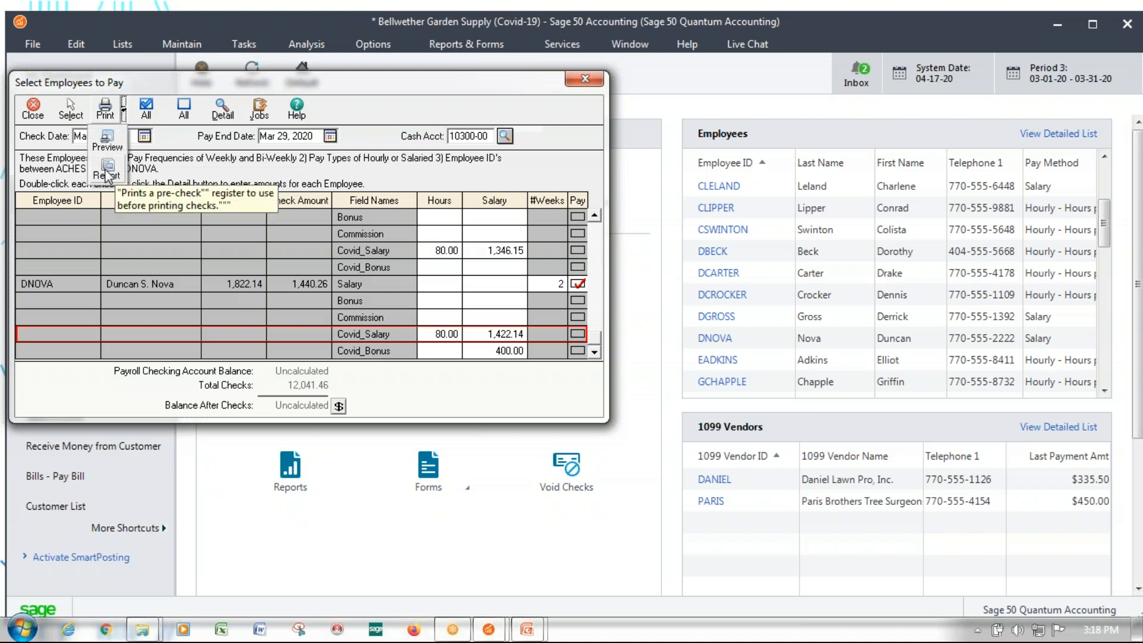
click(594, 216)
click(593, 216)
click(594, 216)
click(593, 217)
click(594, 216)
click(594, 216)
click(594, 216)
click(594, 216)
click(594, 216)
click(594, 216)
click(594, 216)
click(594, 216)
click(594, 216)
click(594, 216)
click(594, 216)
click(594, 216)
click(594, 216)
click(594, 216)
click(594, 216)
click(594, 216)
click(594, 216)
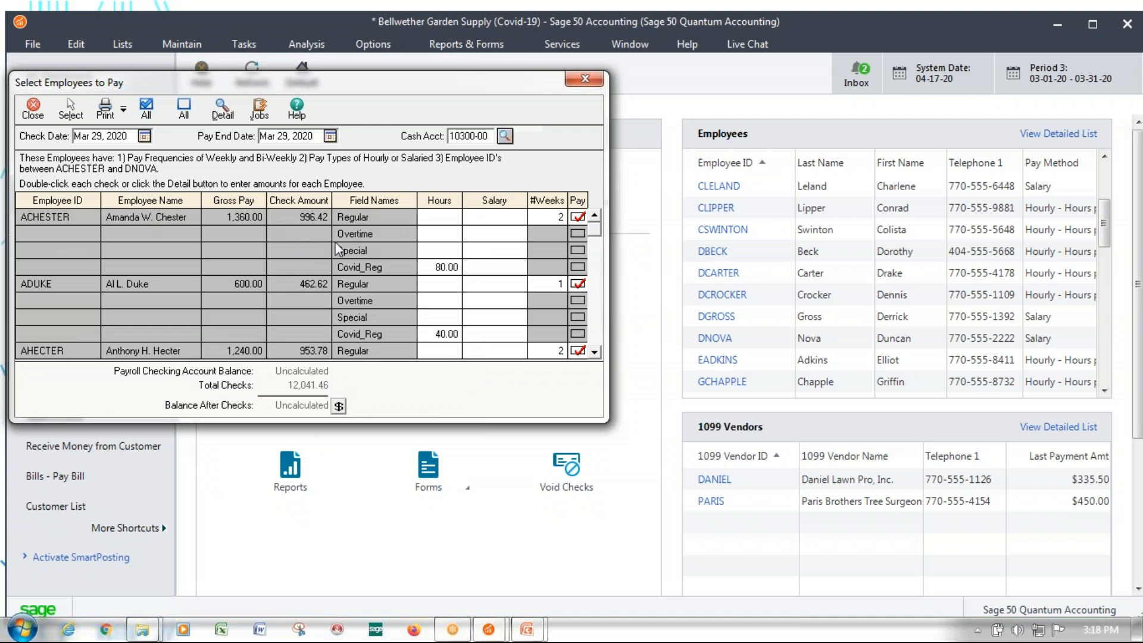
Print the payroll checks to a PDF file saved on the Desktop as PEACHW - 3-29-20pr.pdf
click(104, 108)
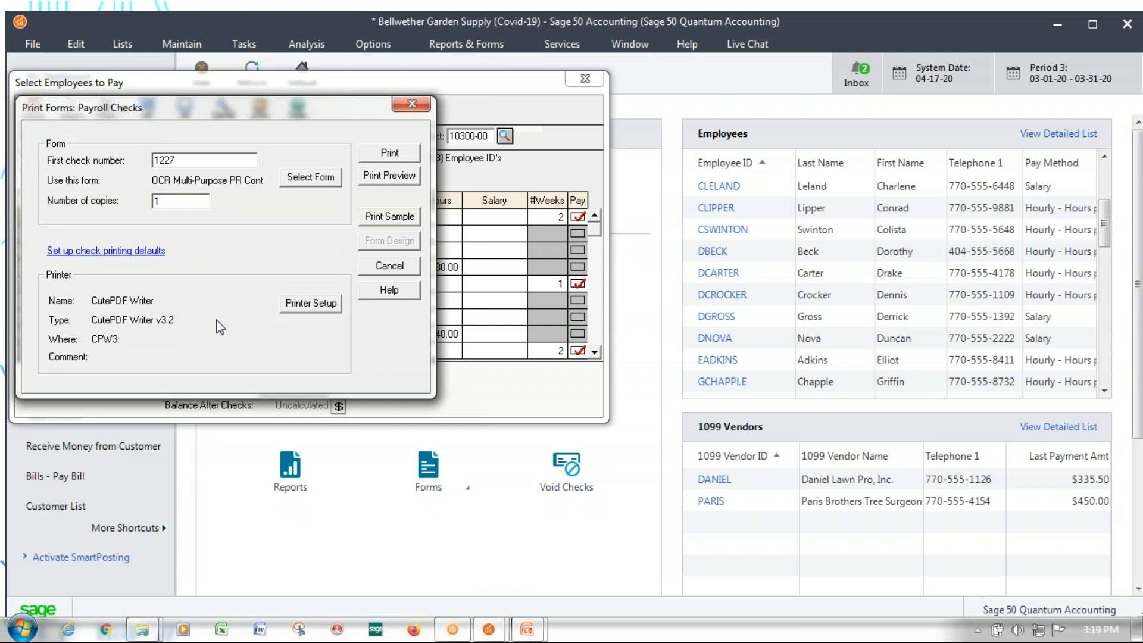
click(403, 155)
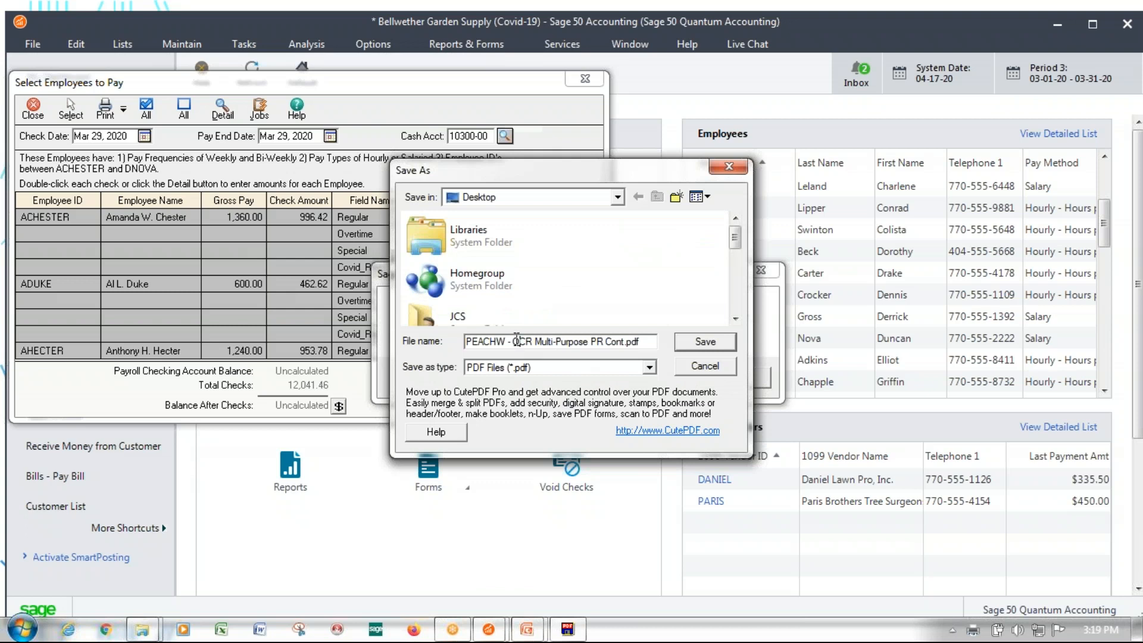
drag(513, 341, 626, 342)
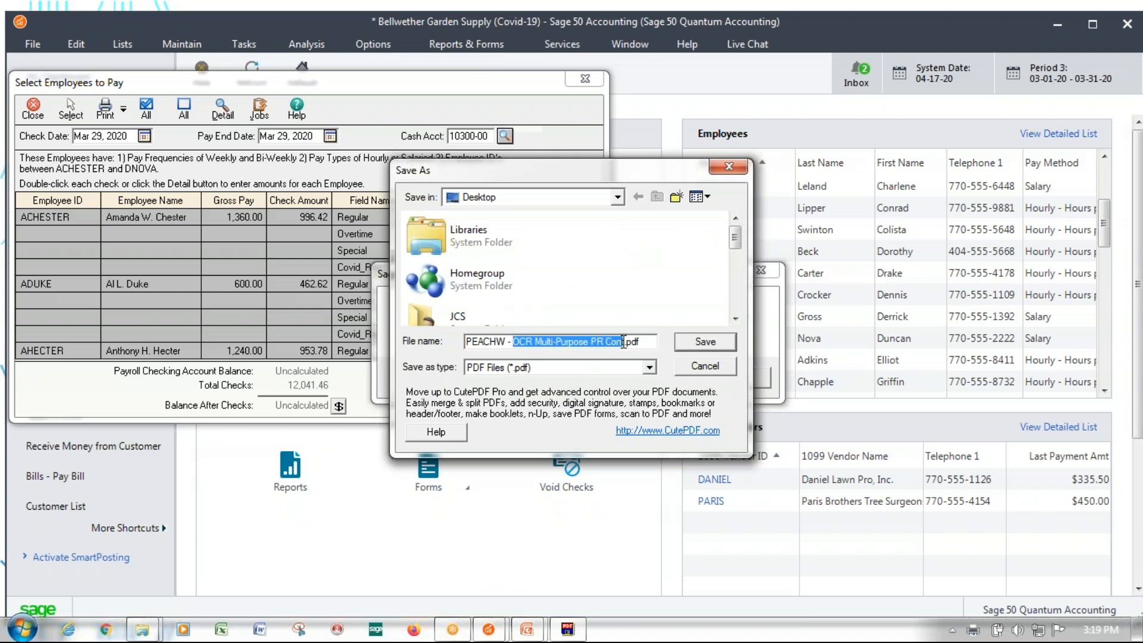
text(3)
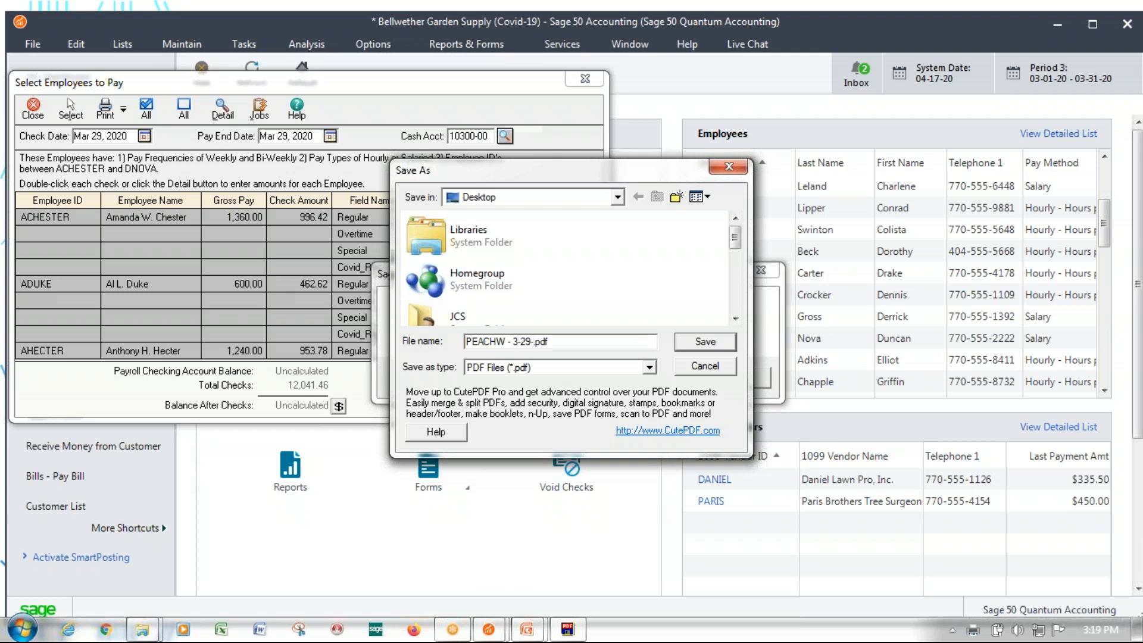
text(-29-20pr)
click(705, 342)
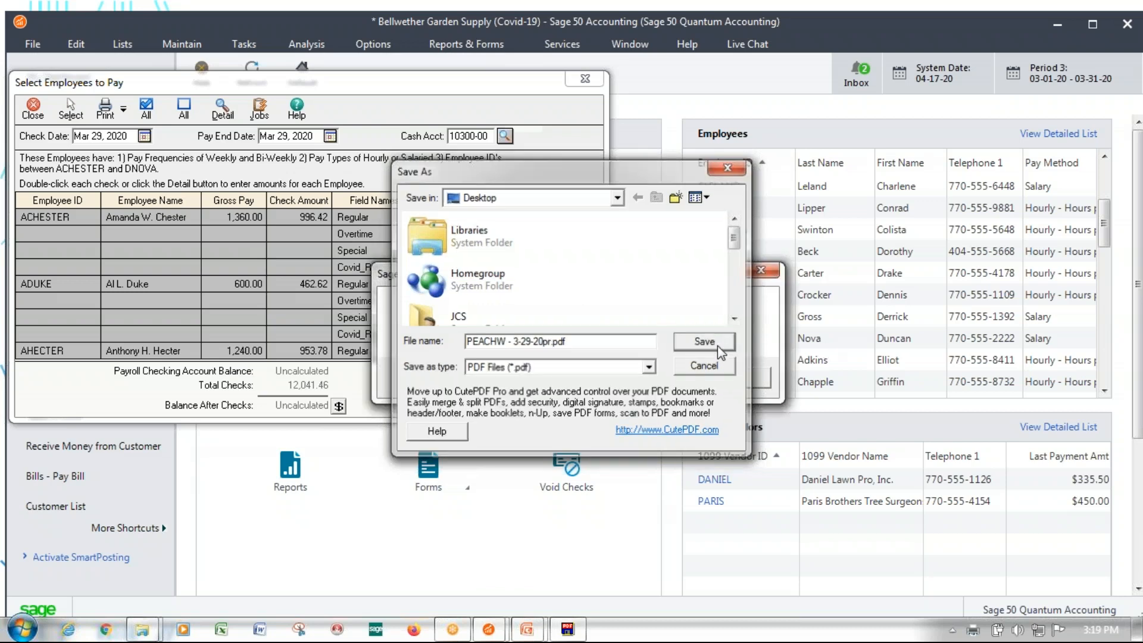
key(Return)
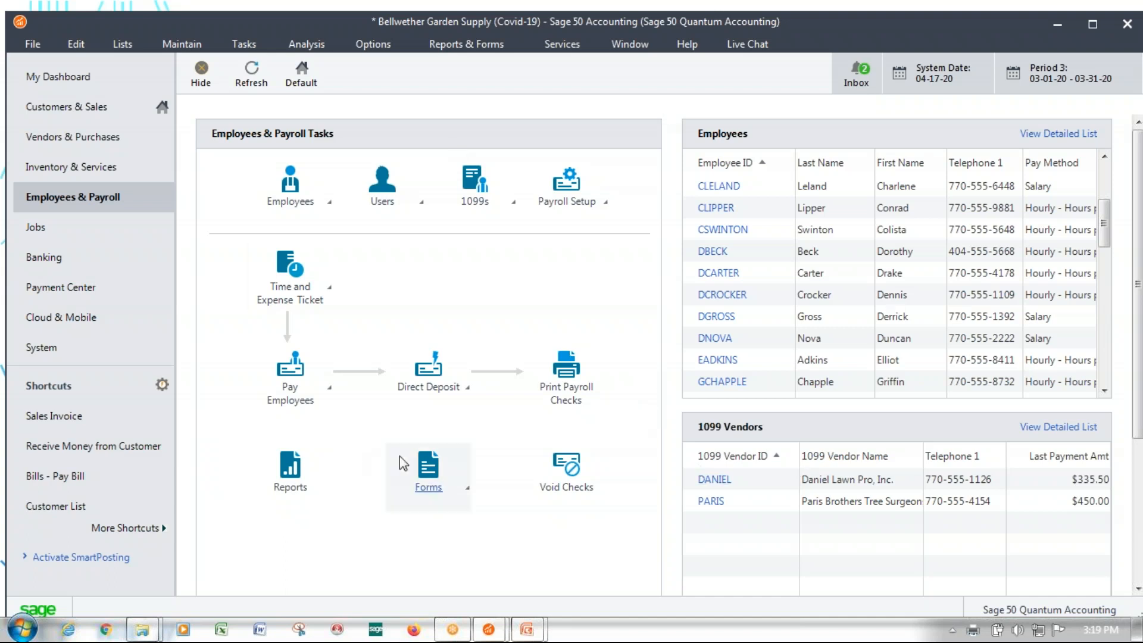
Display the Payroll Register report with the start date set to March 22, 2020
click(292, 479)
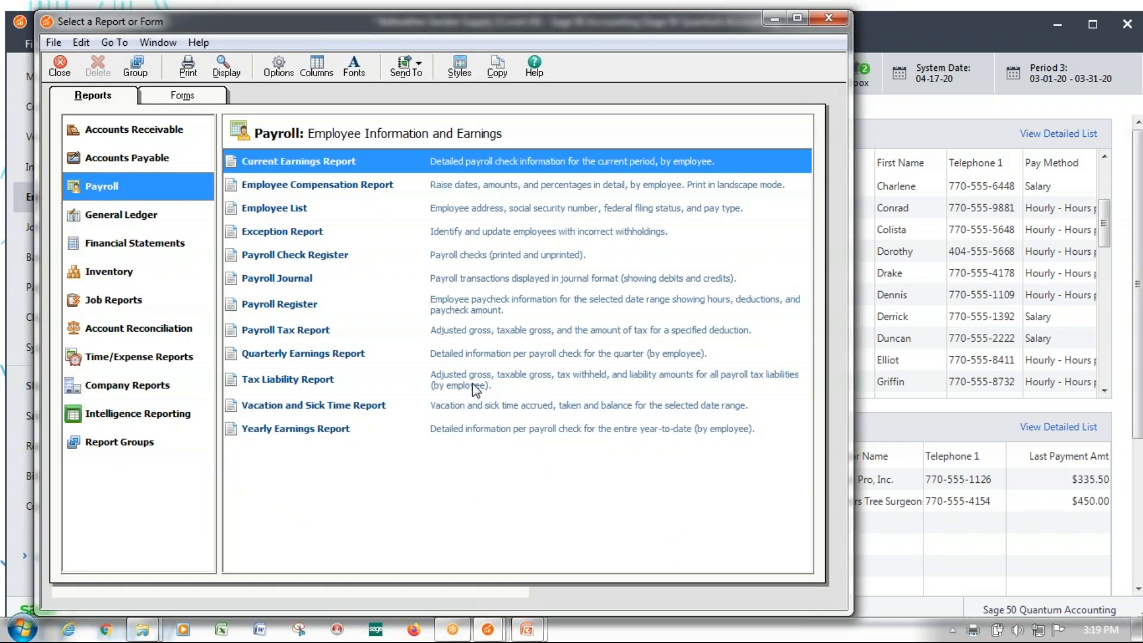
click(262, 308)
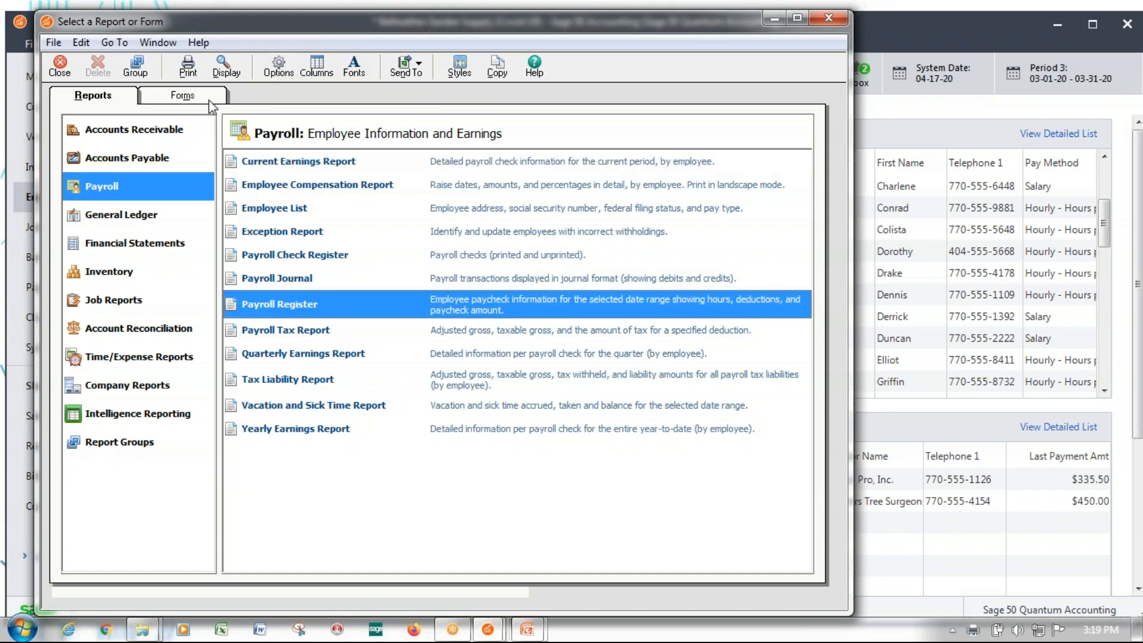
click(277, 77)
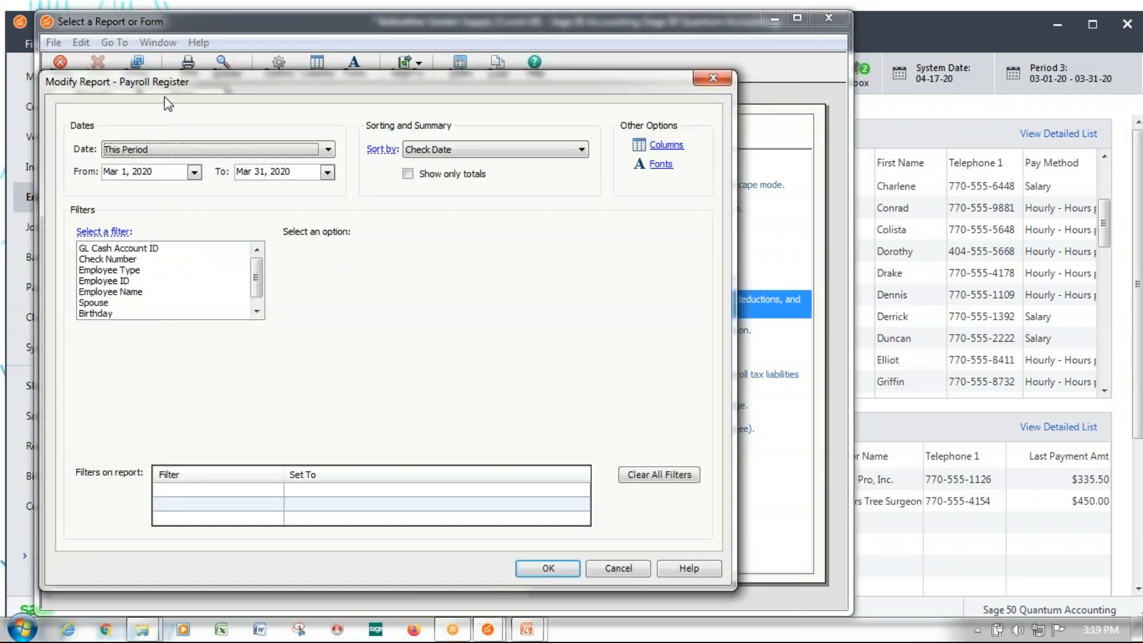
click(120, 171)
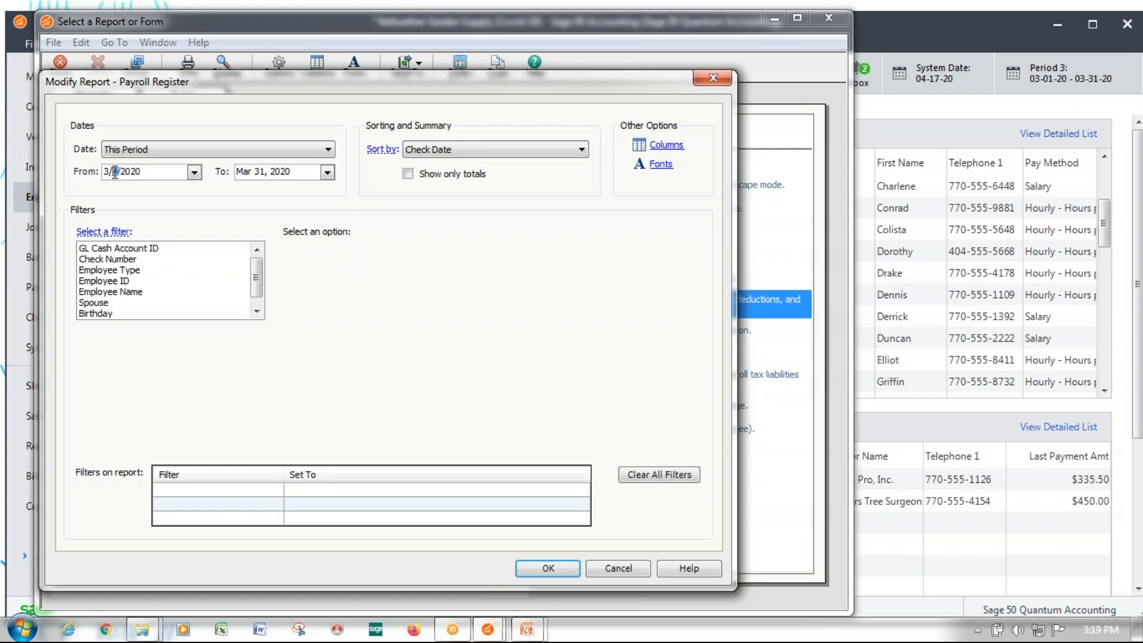
text(22)
click(548, 568)
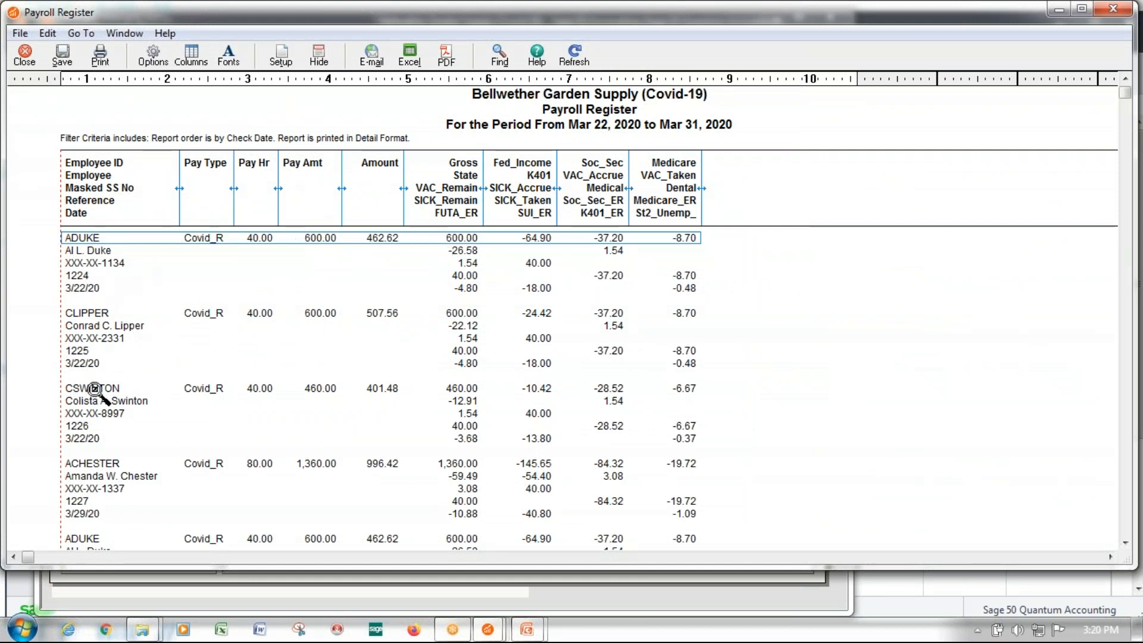
Examine the Covid pay types, hours and amounts per employee and the summary totals in the Payroll Register, and close the report
scroll(128, 418, down, 1)
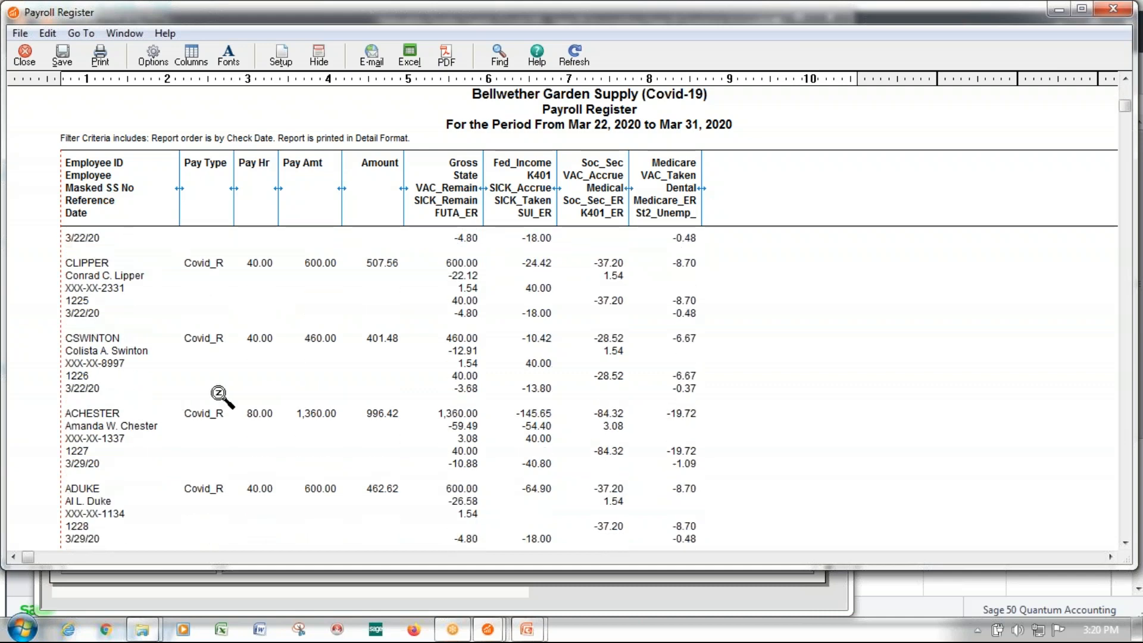
scroll(106, 398, down, 1)
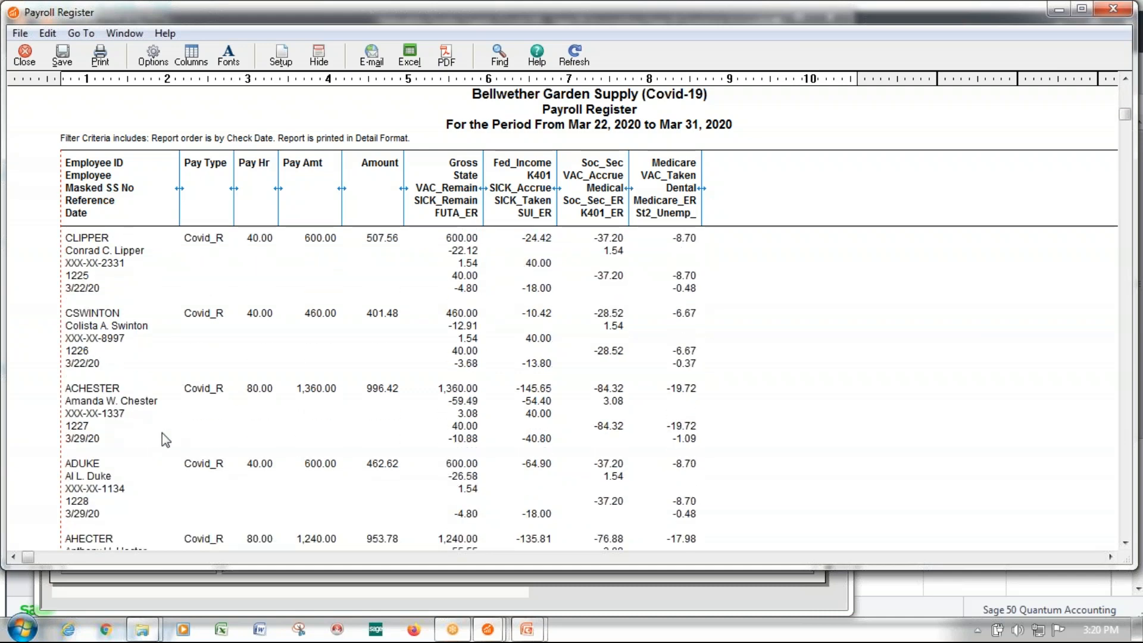
scroll(160, 430, up, 1)
scroll(112, 327, down, 4)
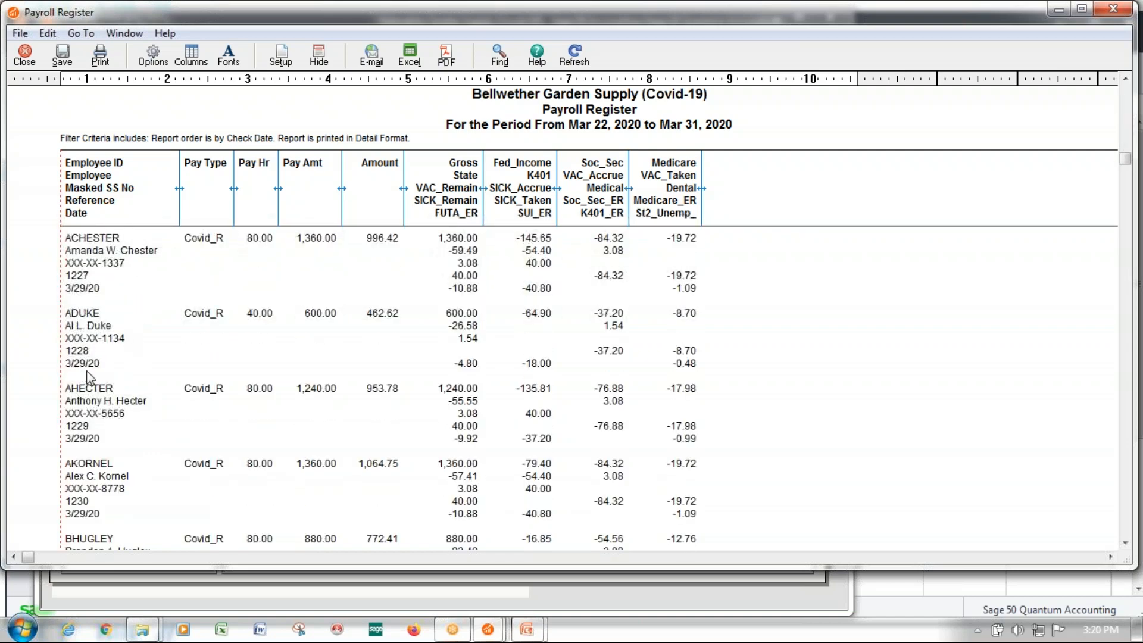
scroll(166, 365, up, 5)
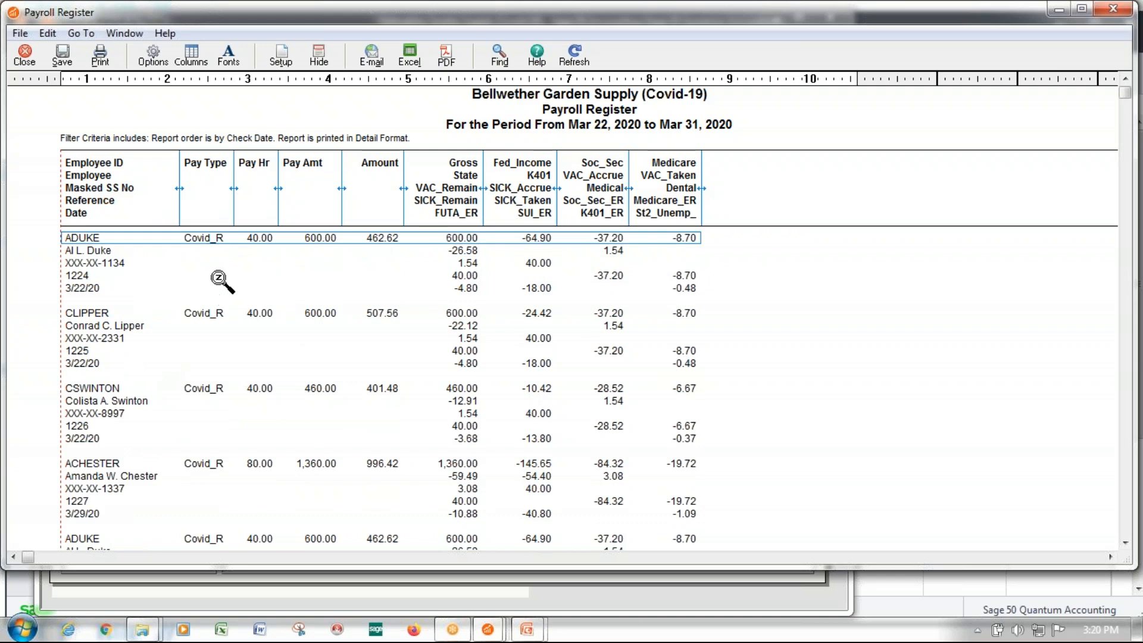
scroll(211, 417, down, 3)
scroll(212, 416, down, 6)
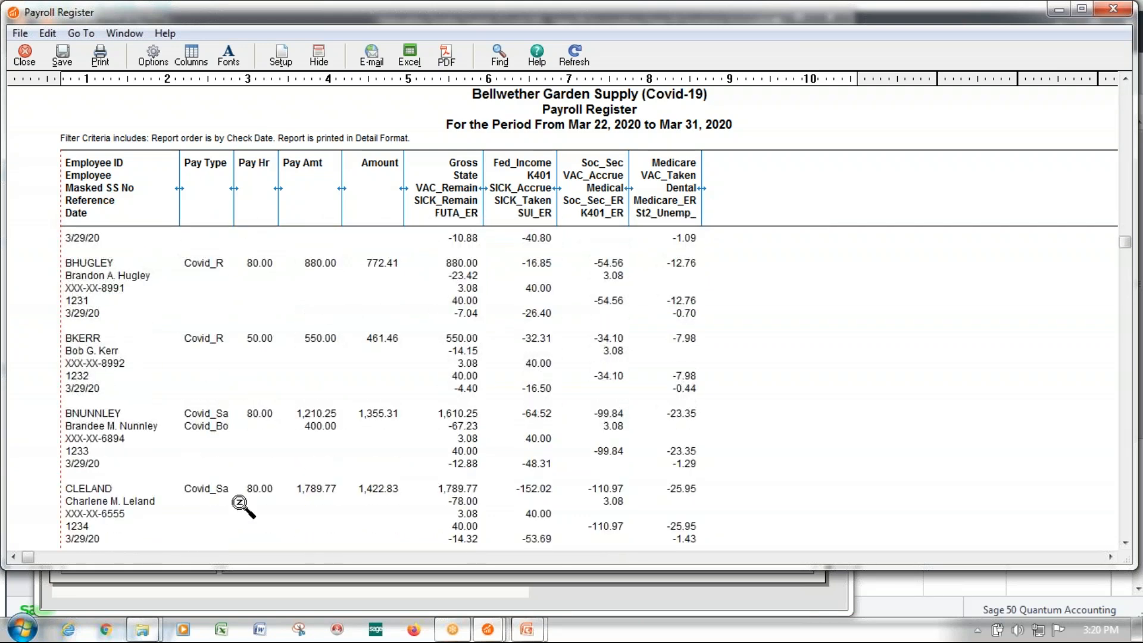
scroll(208, 496, down, 2)
scroll(208, 495, down, 10)
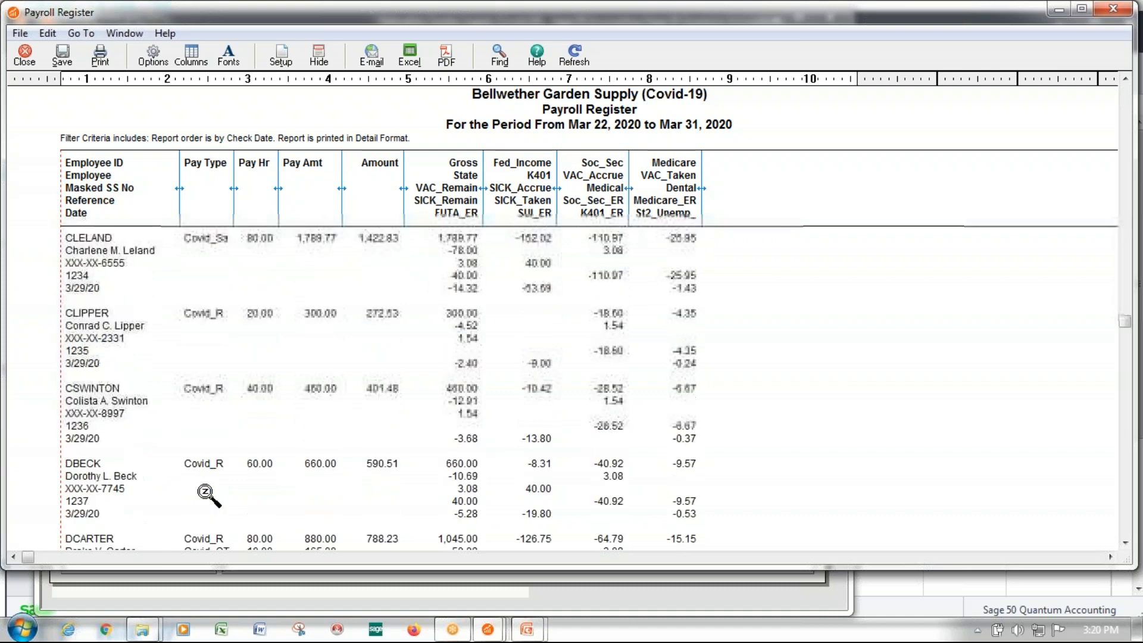
scroll(206, 493, down, 5)
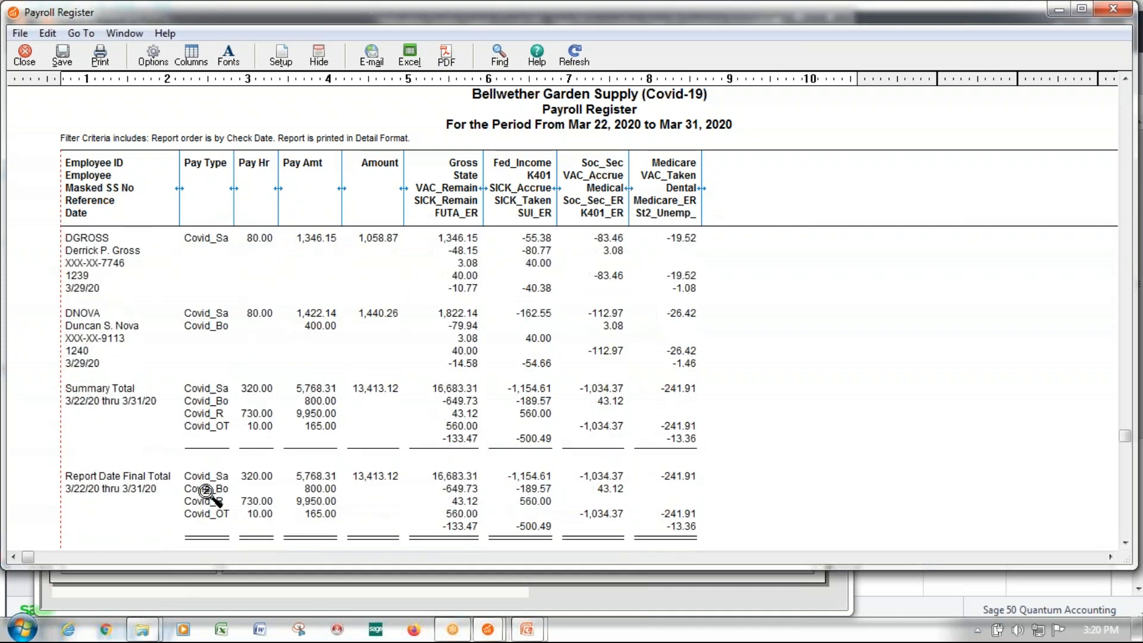
click(30, 61)
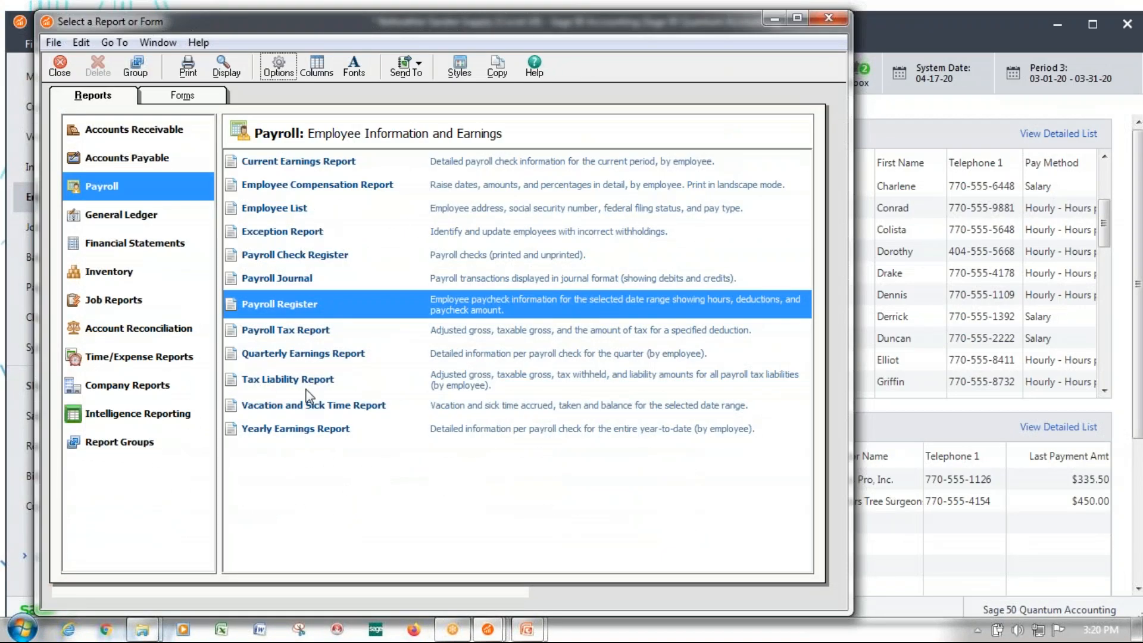
Display the Current Earnings Report with the start date set to March 22, 2020
click(296, 161)
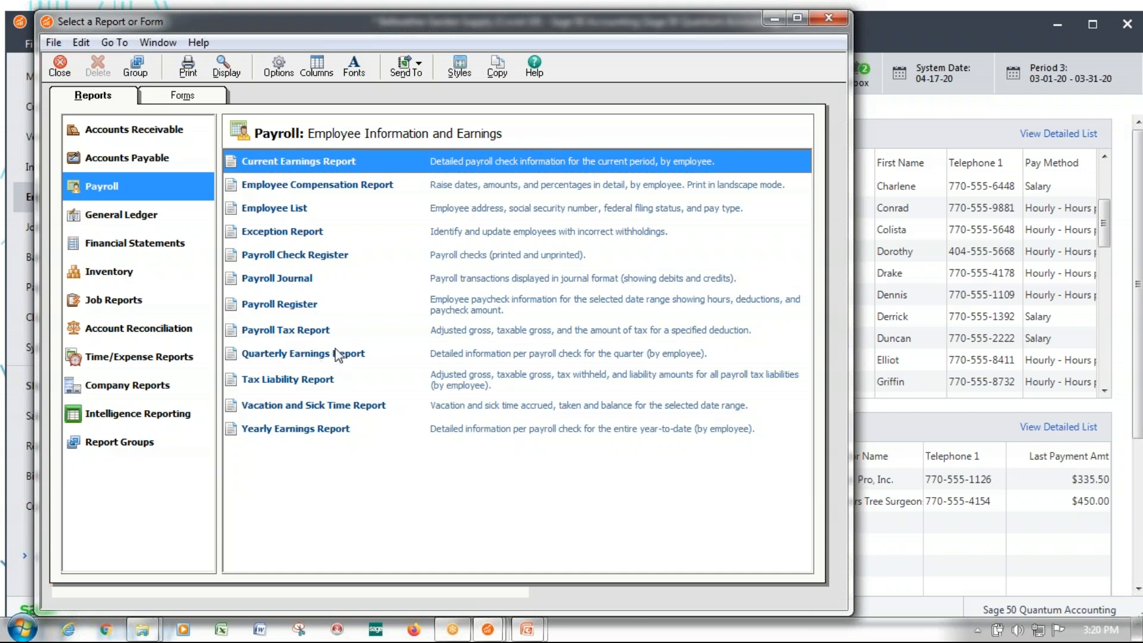
click(369, 434)
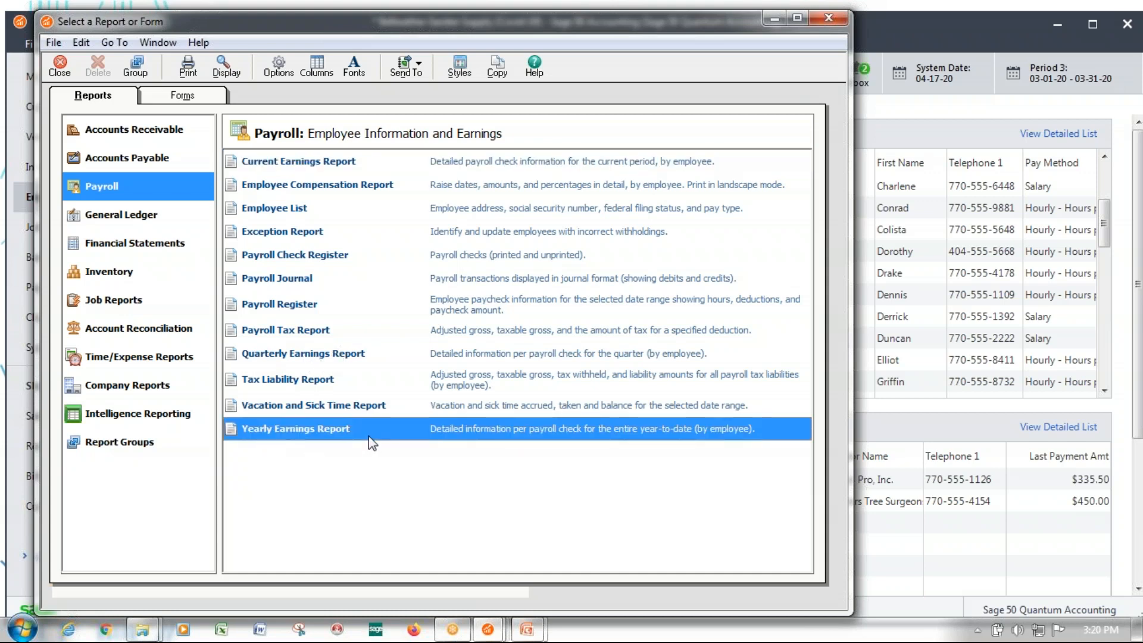
click(285, 165)
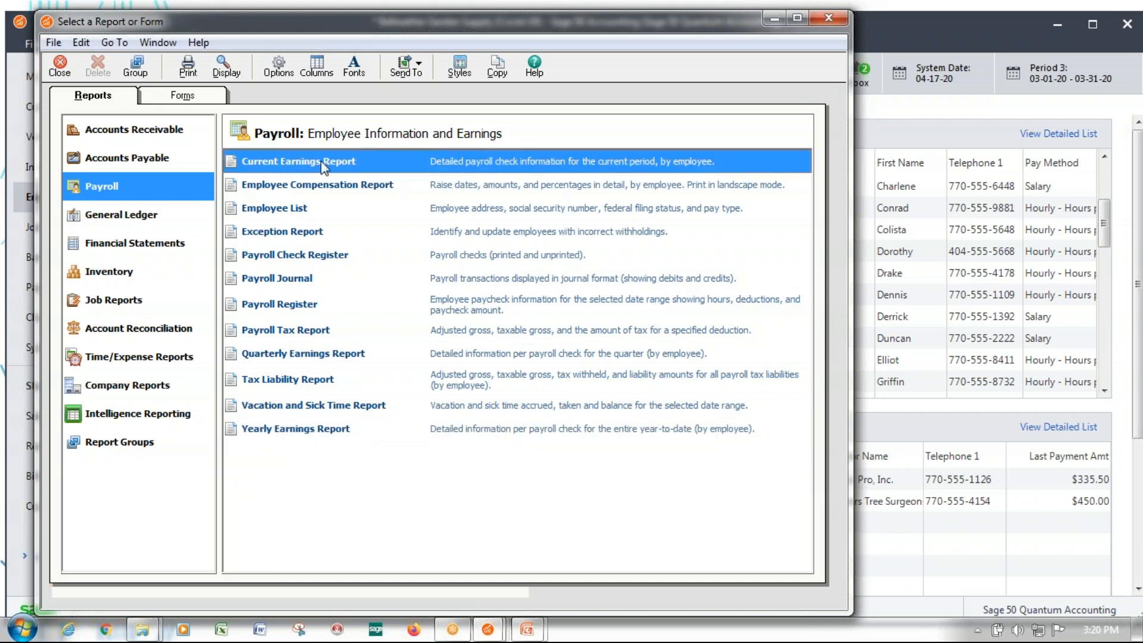
double_click(308, 167)
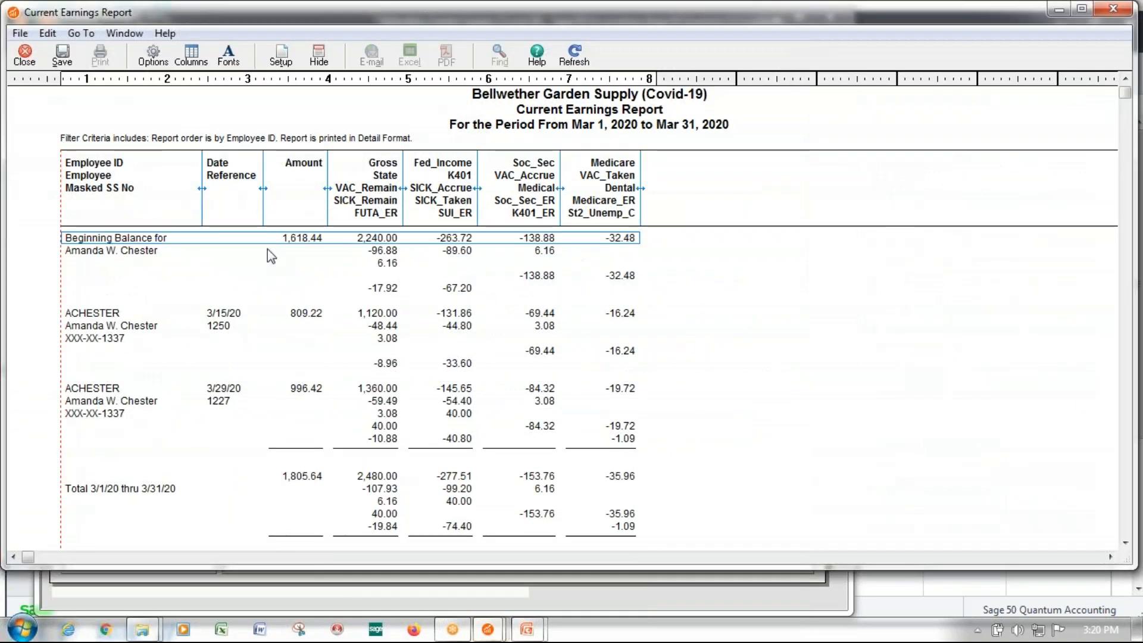
click(153, 57)
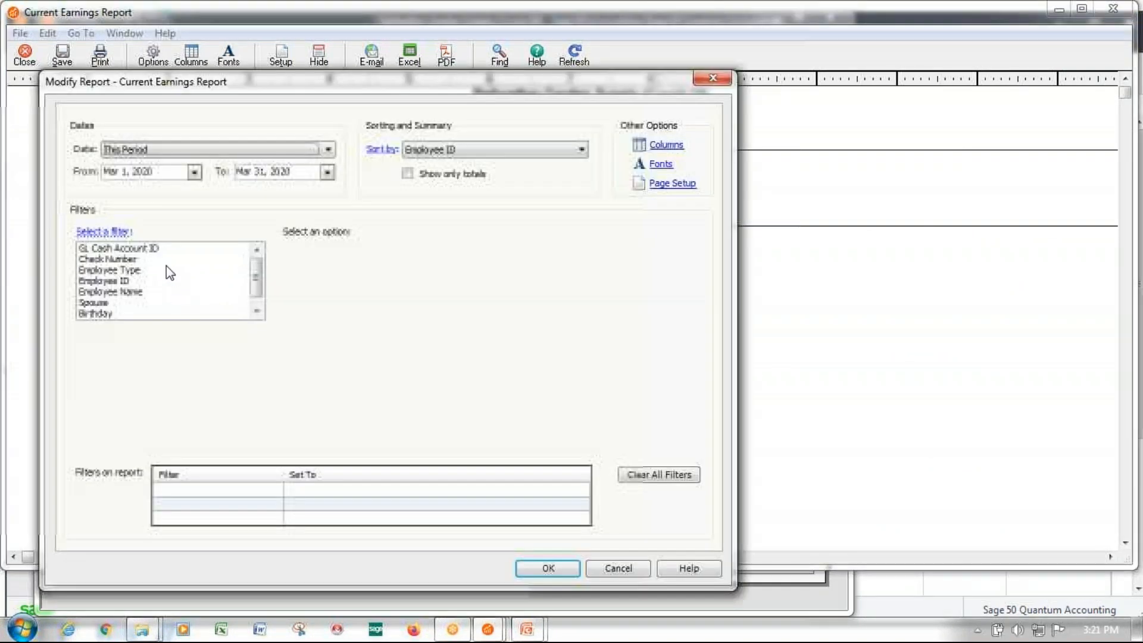
click(154, 173)
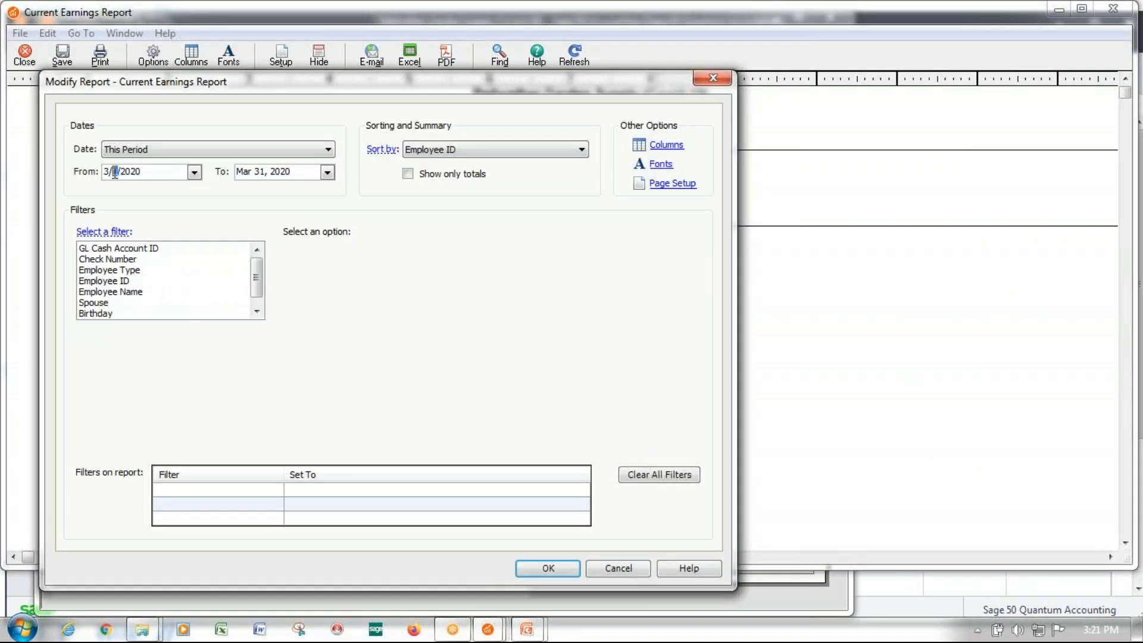
text(22)
click(553, 569)
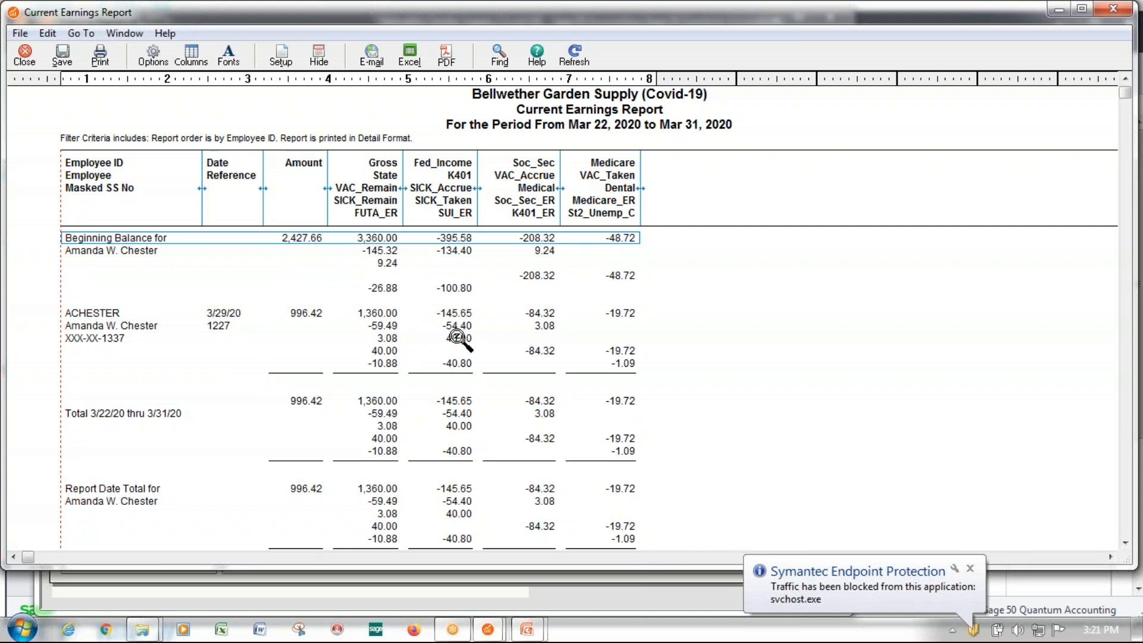
Add the Pay Type Info column to the Current Earnings Report
click(191, 59)
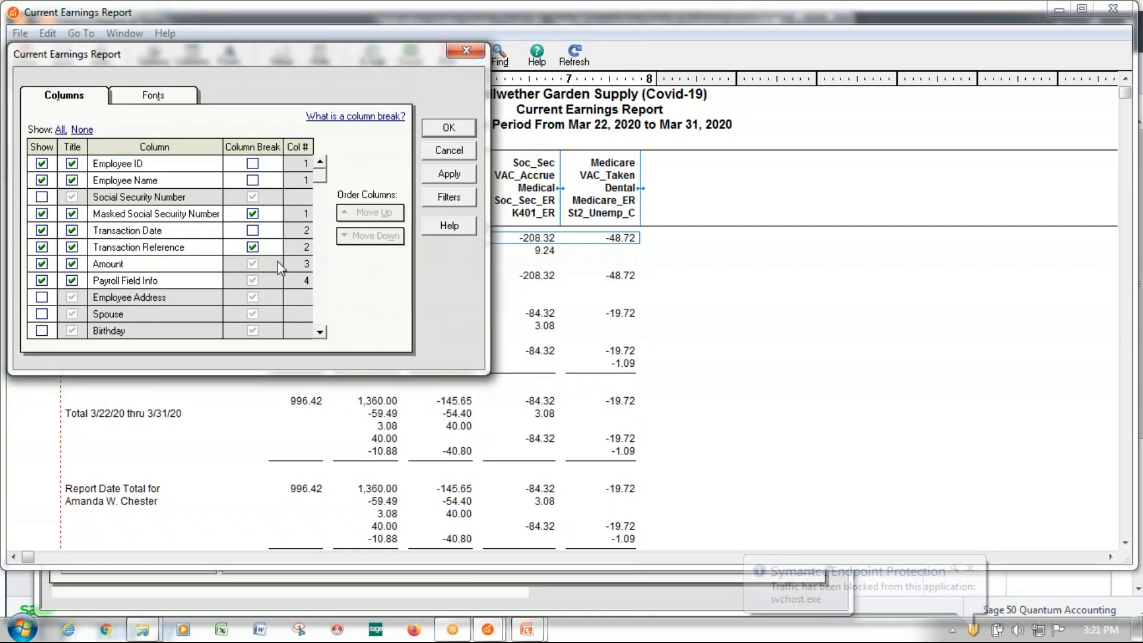
click(320, 332)
click(320, 332)
click(321, 332)
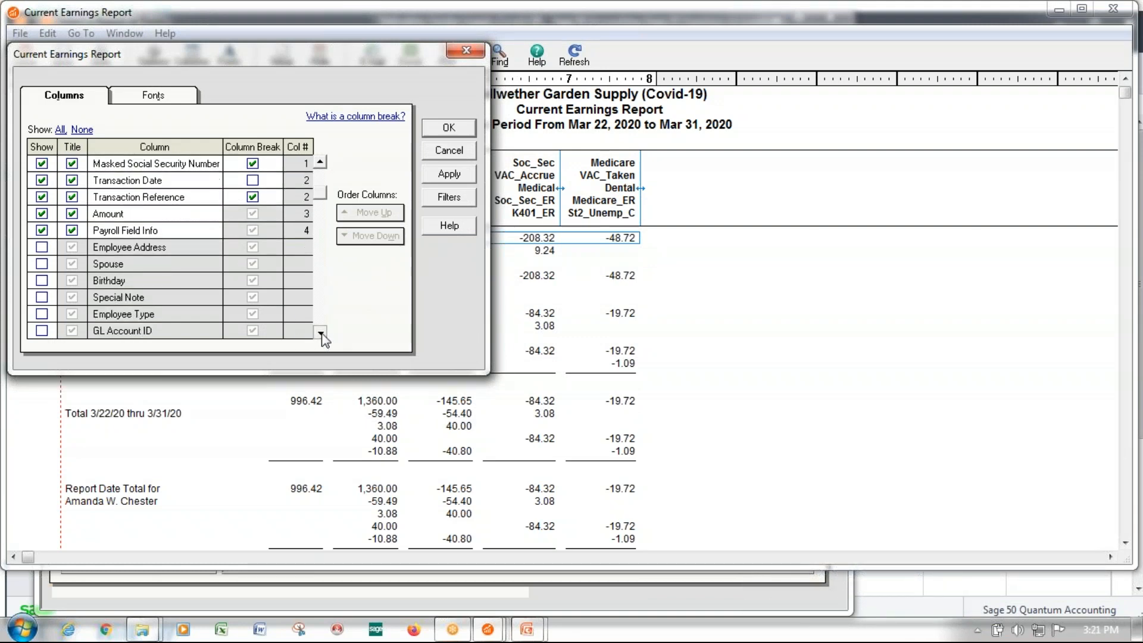
click(320, 332)
click(320, 332)
click(320, 332)
click(320, 332)
click(321, 332)
click(321, 332)
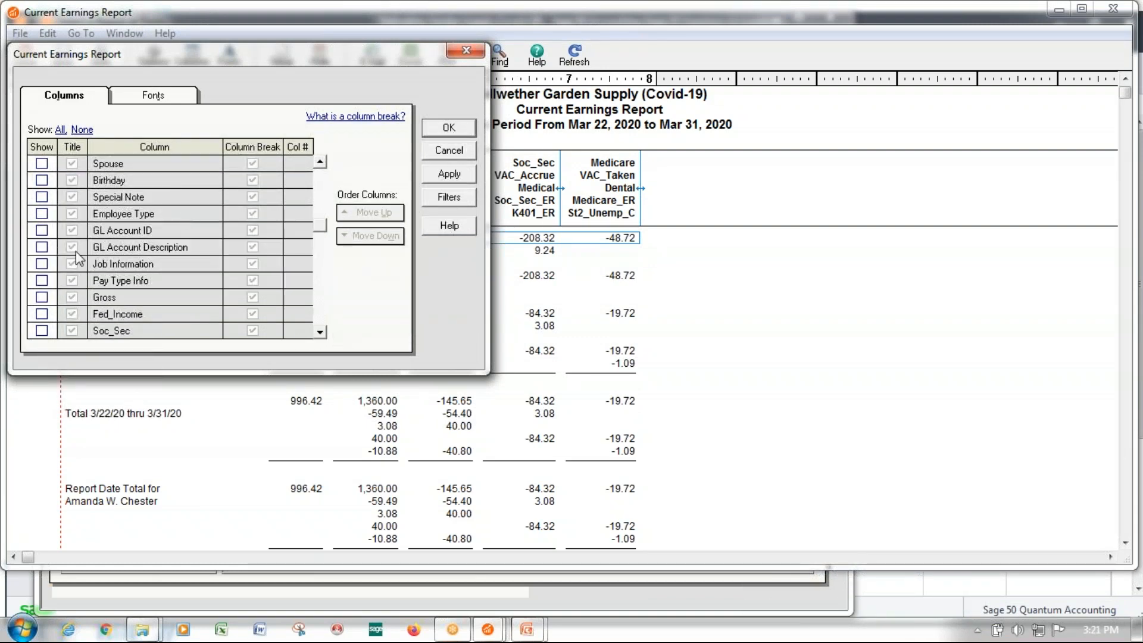
click(42, 281)
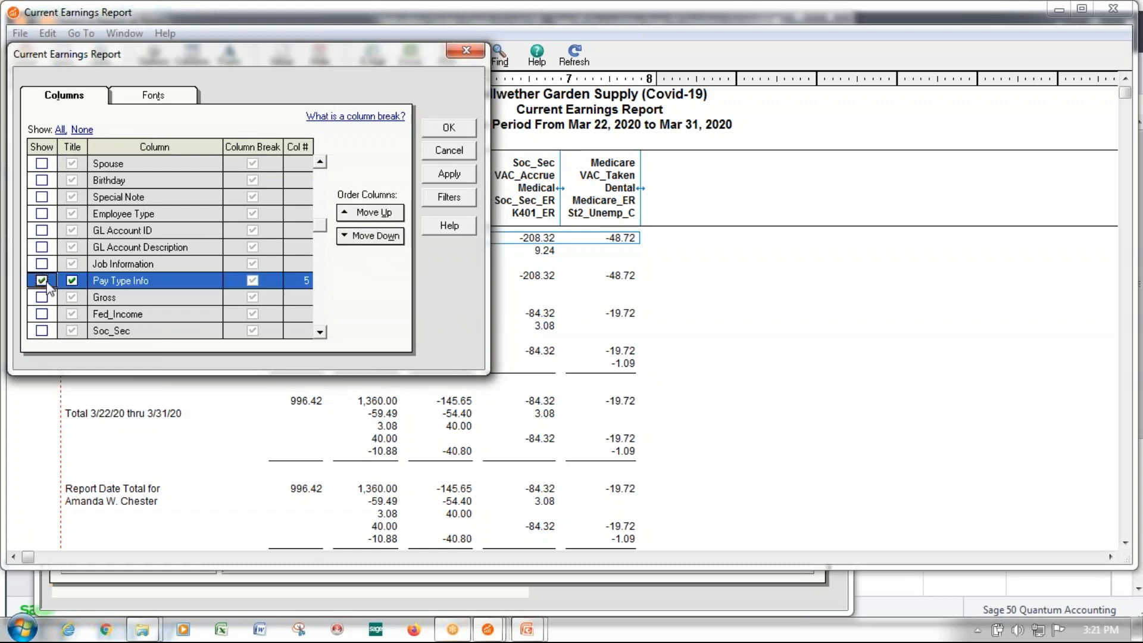
click(448, 127)
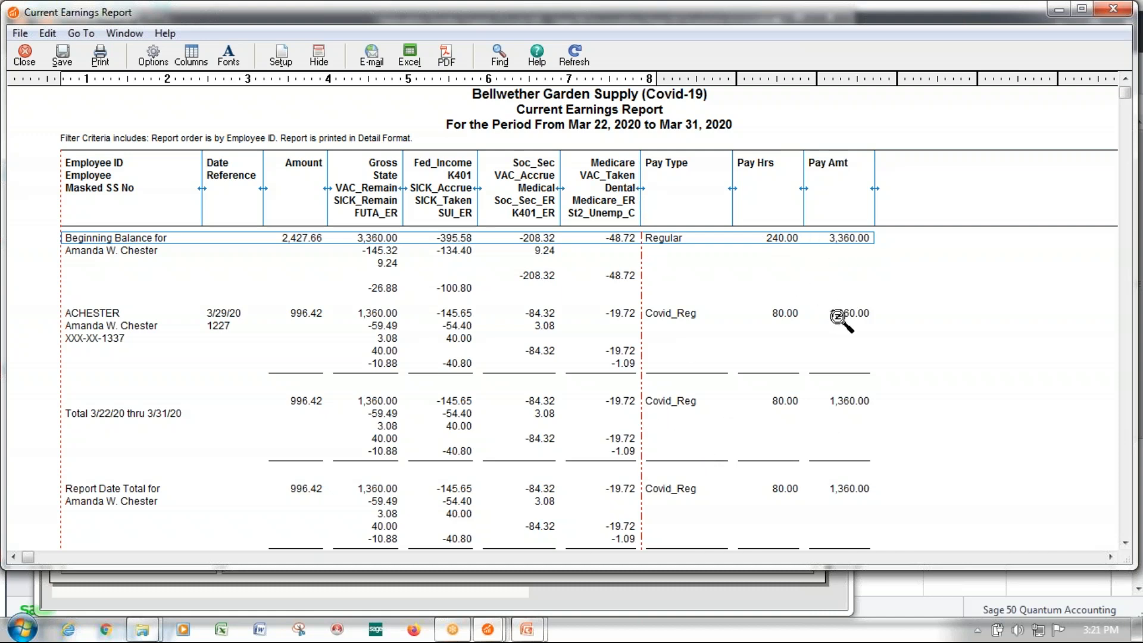
Set column breaks after Employee ID and Employee Name, and hide the Masked Social Security Number and Payroll Field Info columns
click(189, 57)
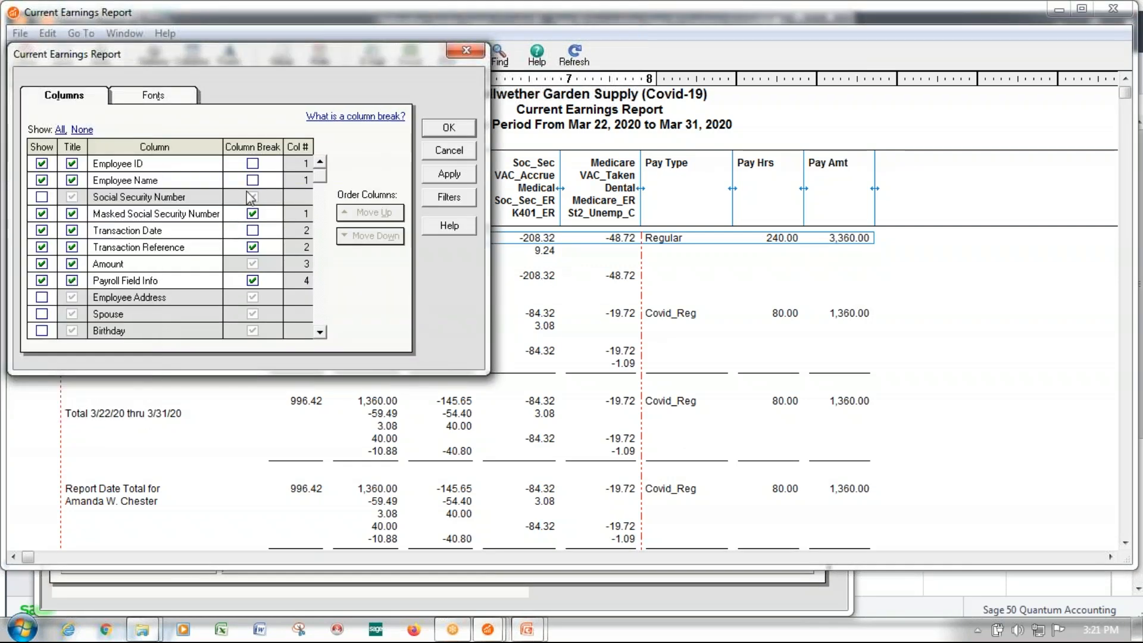
click(253, 180)
click(252, 163)
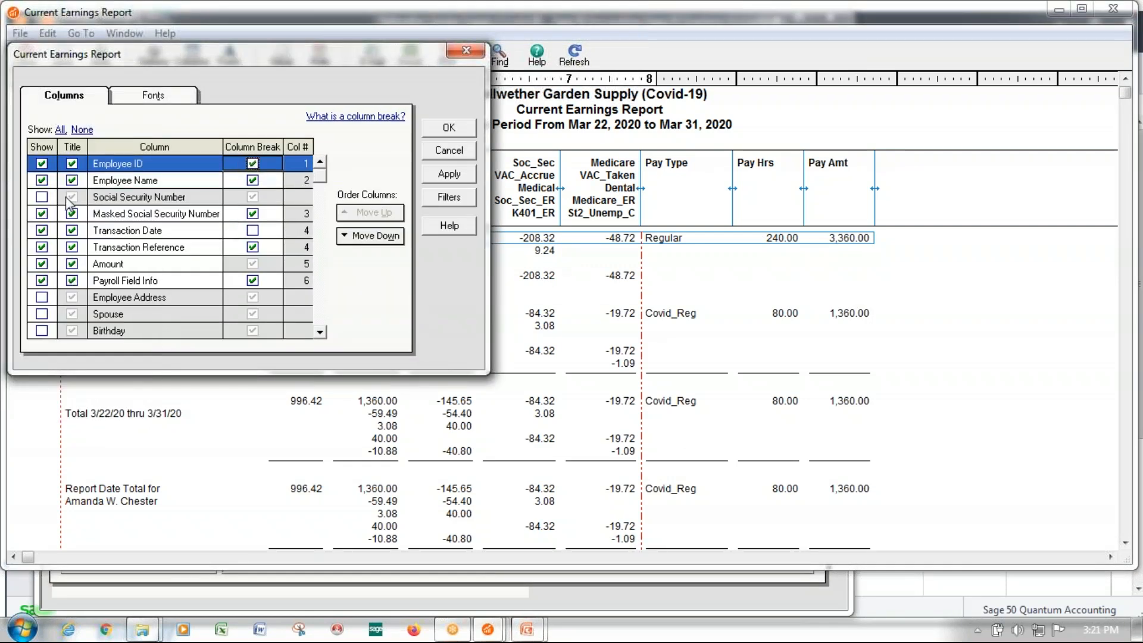
click(43, 214)
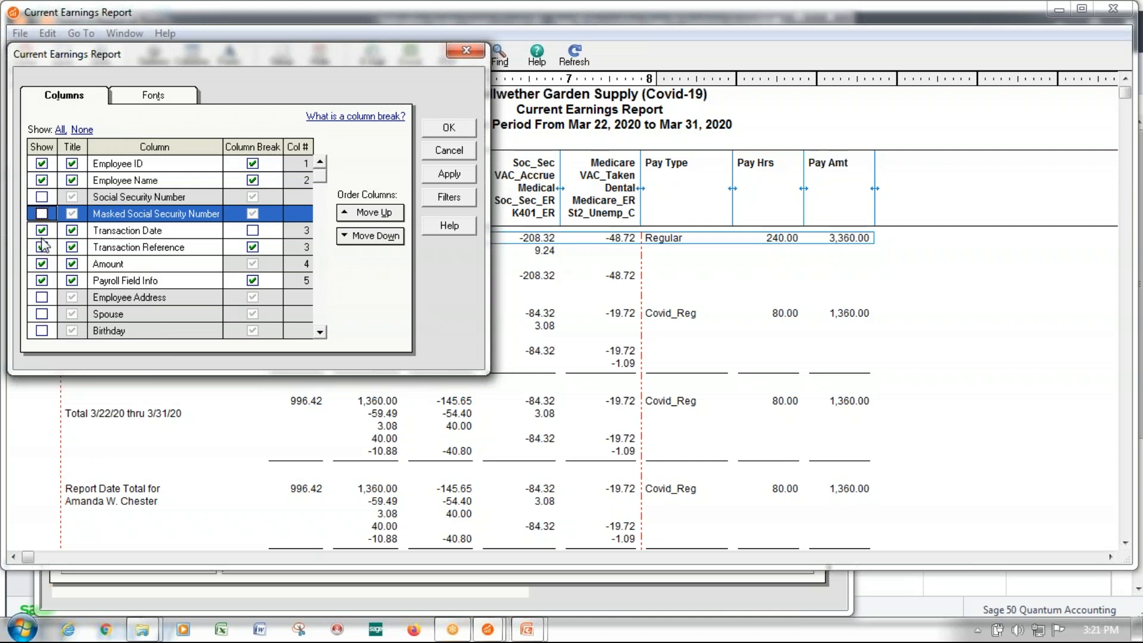
click(42, 280)
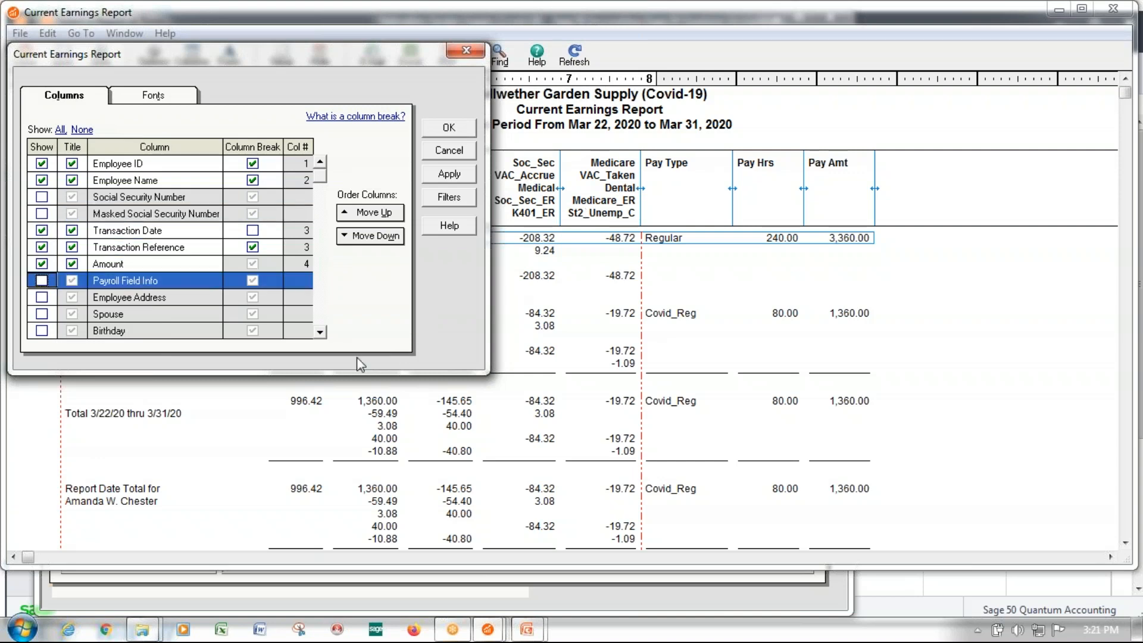
Move the Pay Type Info column ahead of Amount in the column order and apply the column layout to the report
scroll(319, 335, down, 8)
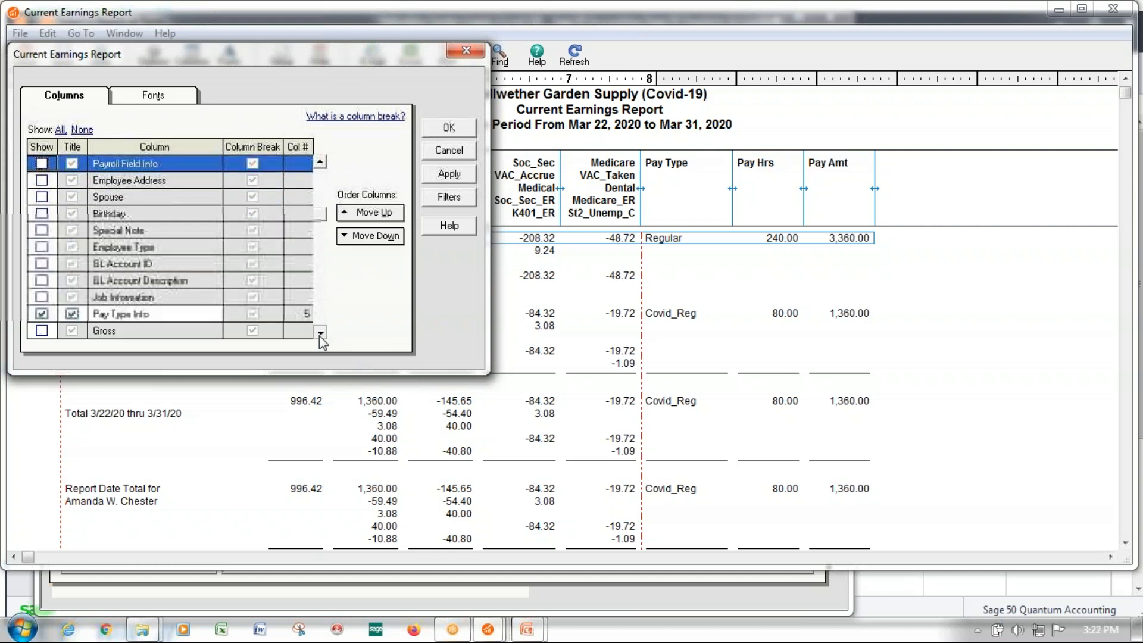
click(187, 303)
click(369, 218)
click(369, 218)
click(369, 218)
click(369, 218)
click(369, 218)
click(369, 217)
click(320, 159)
click(319, 159)
click(320, 159)
click(320, 159)
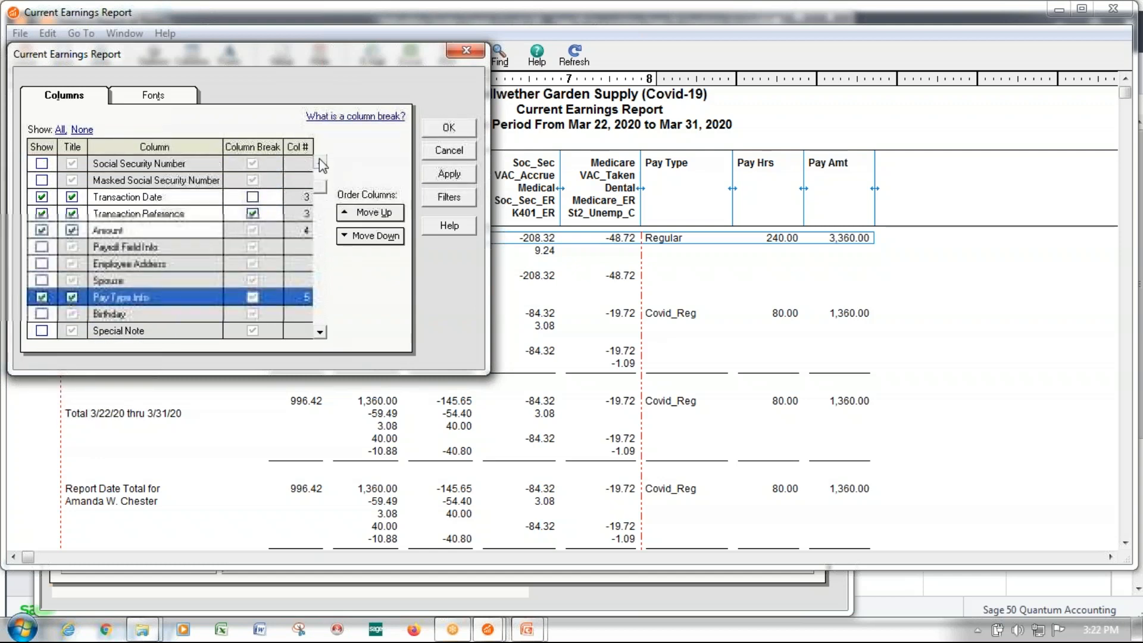
click(319, 160)
click(319, 159)
click(375, 215)
click(375, 216)
click(375, 216)
click(375, 215)
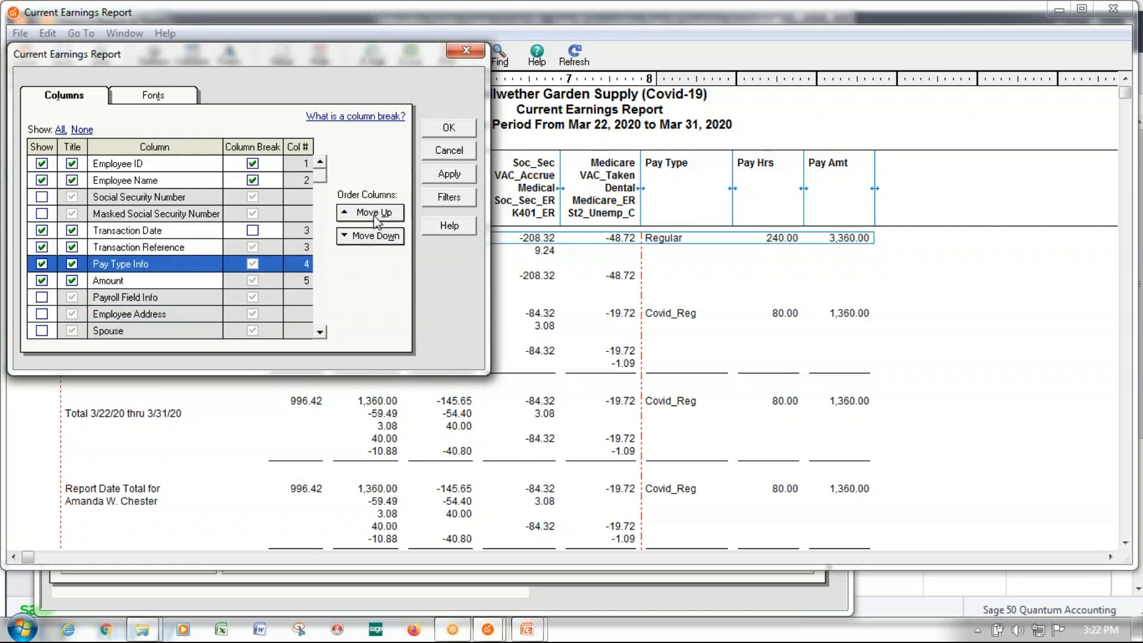
click(456, 132)
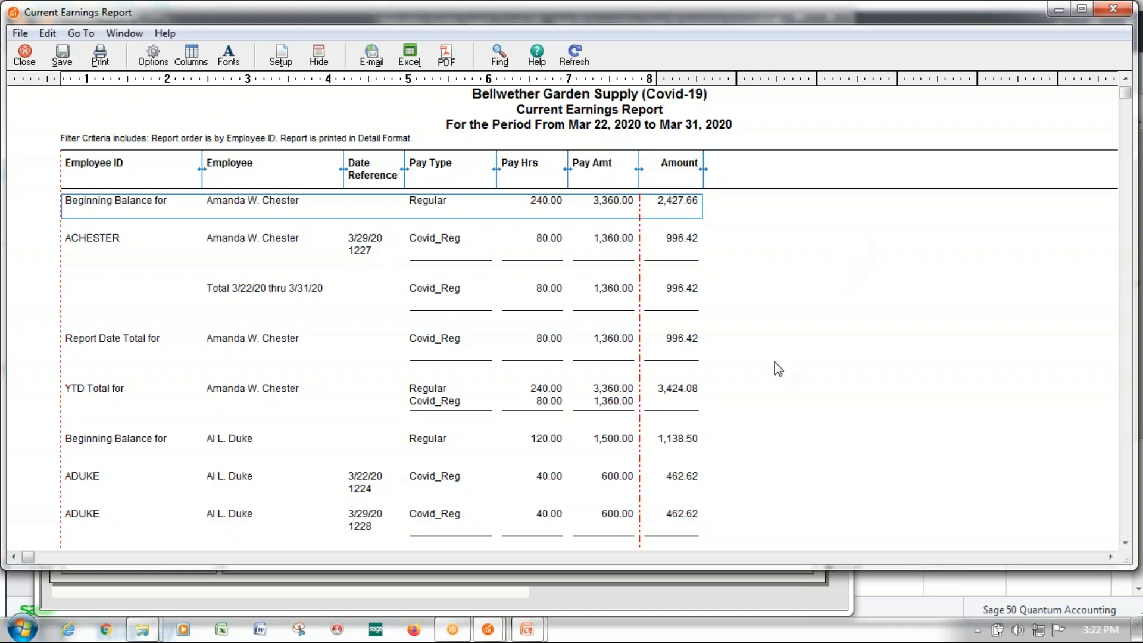
Look through the rearranged Current Earnings Report and export it to a new Microsoft Excel workbook
scroll(783, 348, down, 3)
scroll(783, 348, down, 2)
scroll(783, 347, up, 3)
scroll(783, 348, down, 2)
scroll(784, 348, up, 3)
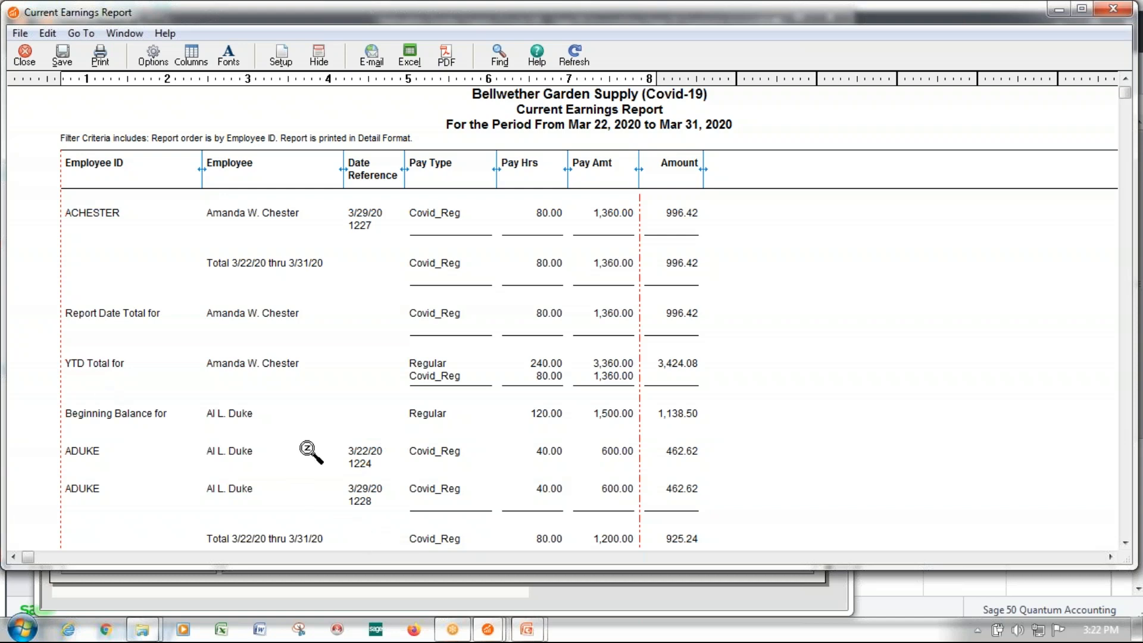
click(409, 55)
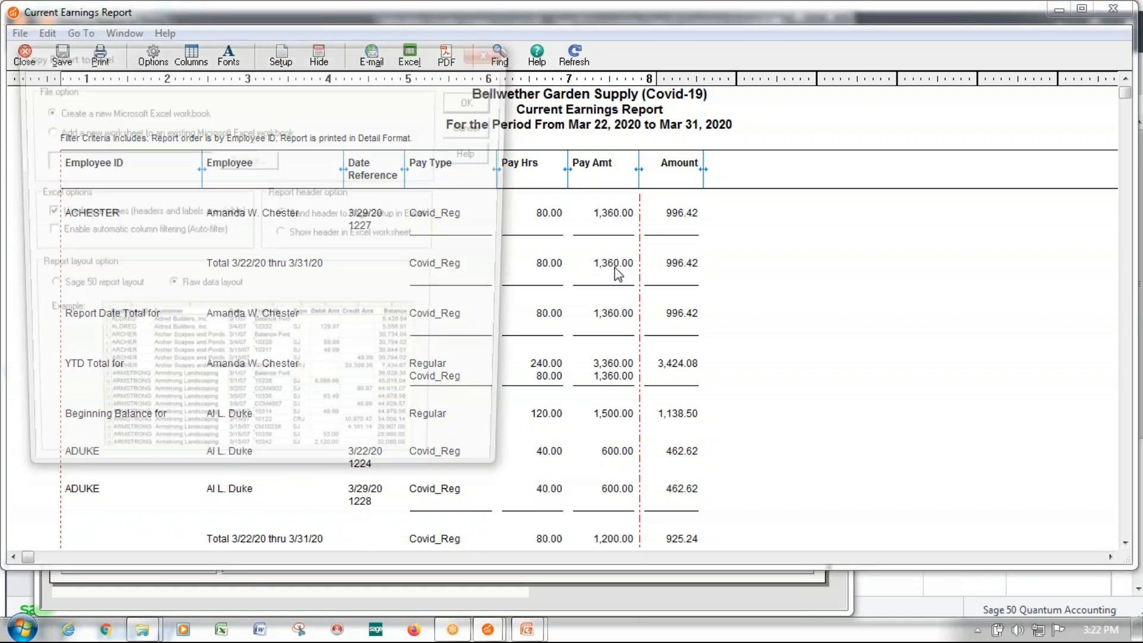
click(478, 100)
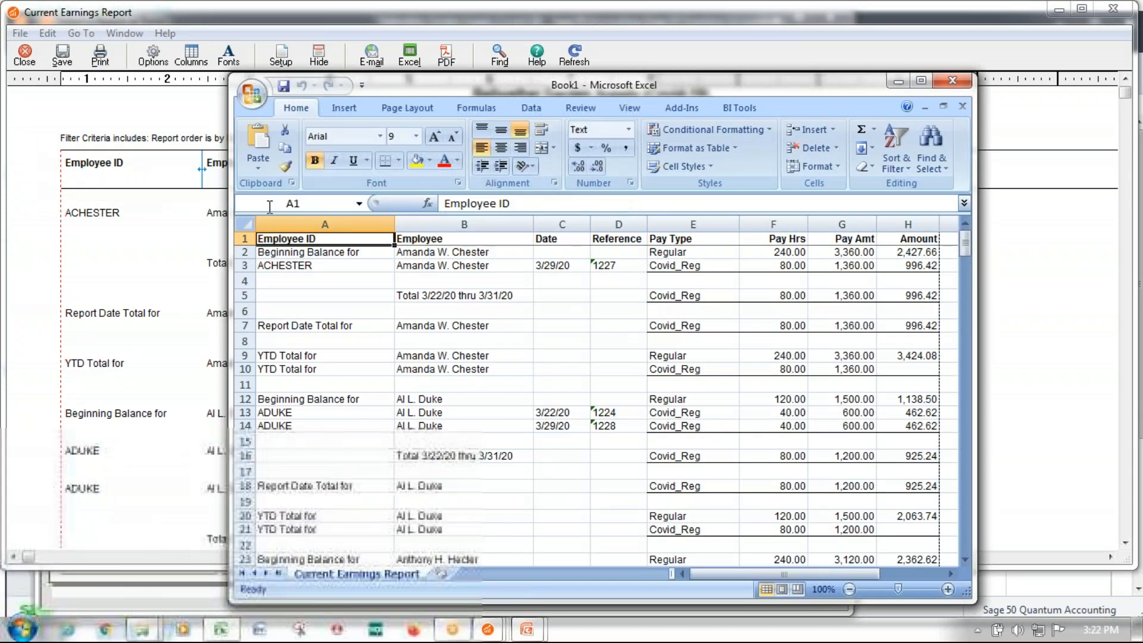
Turn on column filtering for the entire exported Current Earnings Report worksheet
click(244, 224)
click(528, 110)
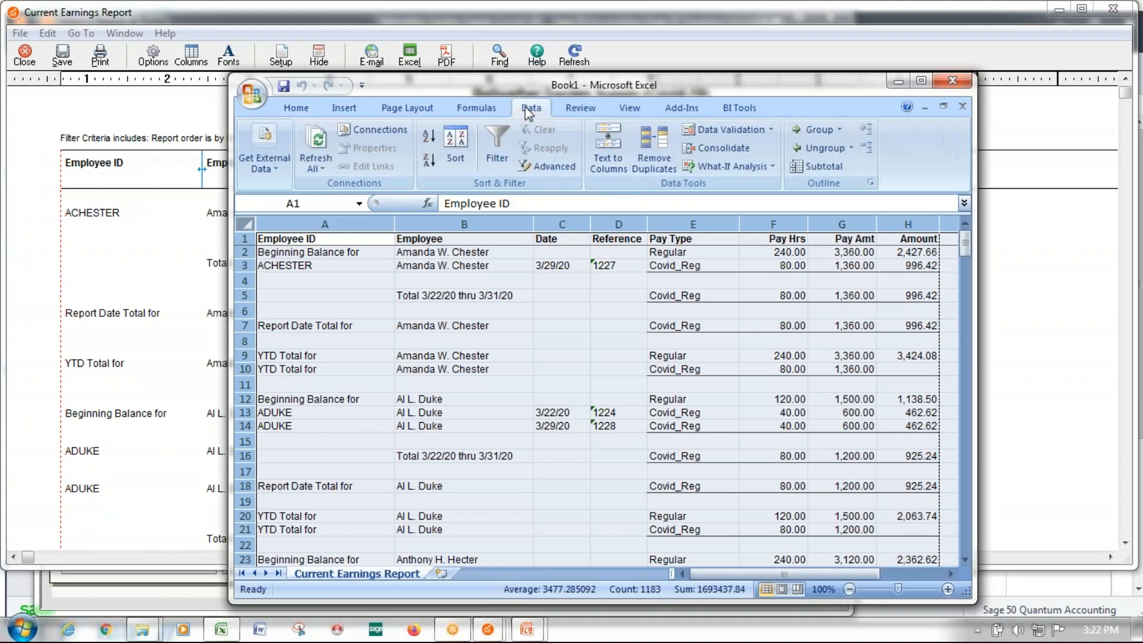
click(491, 138)
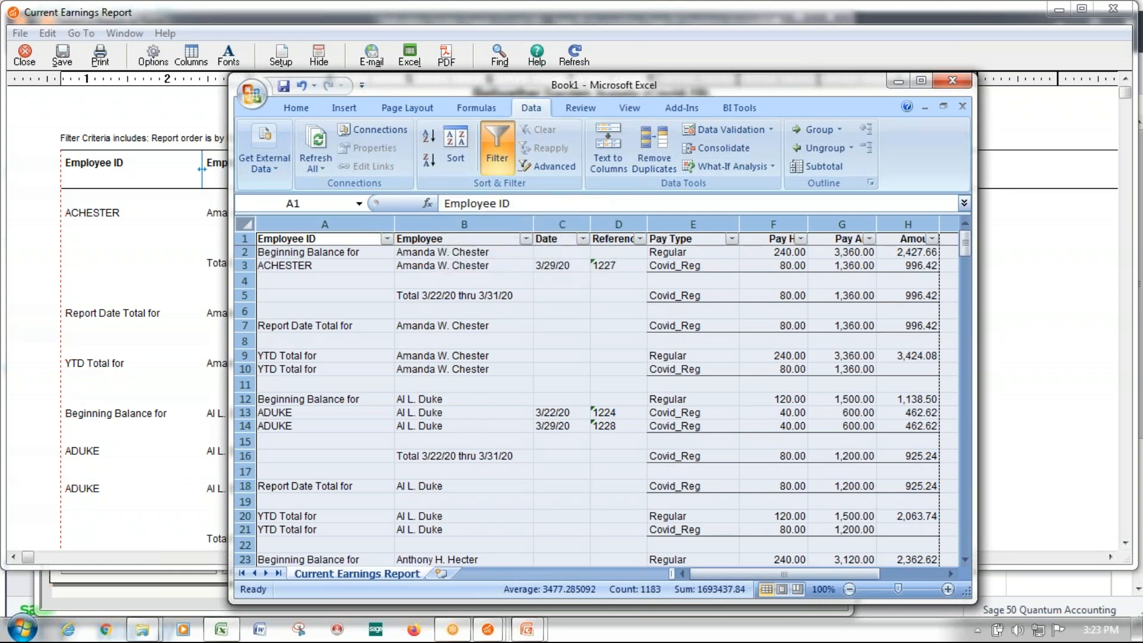
Filter the Employee ID column to Beginning Balance for, Final YTD Total, Report Date Final Total, Report Date Total for, Summary Total, YTD Total for and blanks
click(387, 239)
click(253, 369)
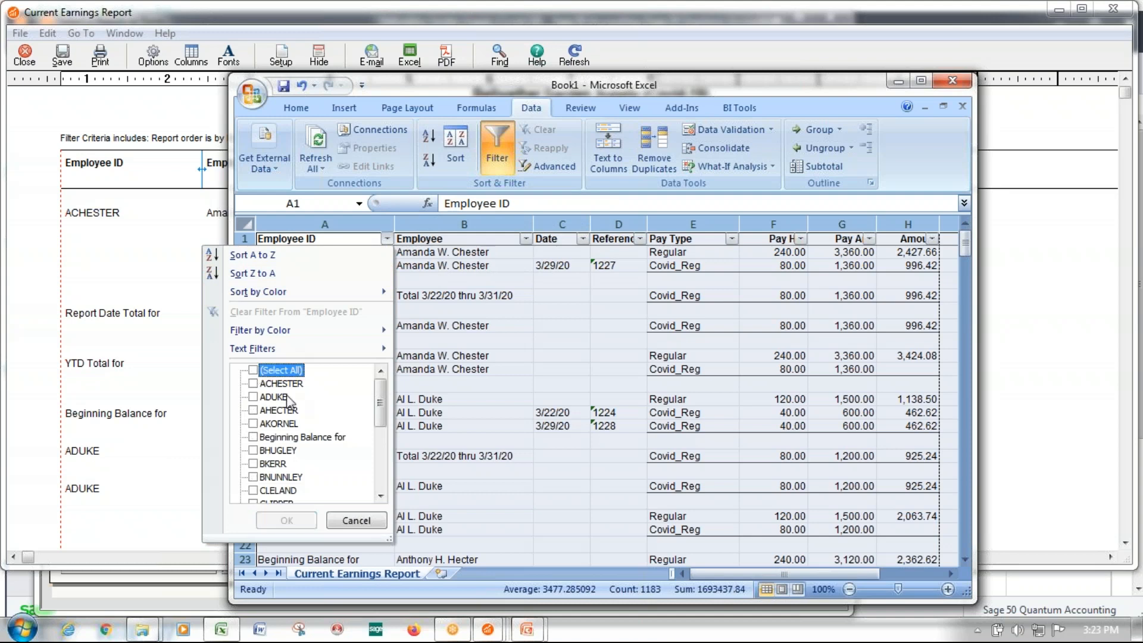
click(323, 437)
scroll(369, 407, down, 5)
click(253, 424)
click(253, 437)
click(252, 450)
click(253, 463)
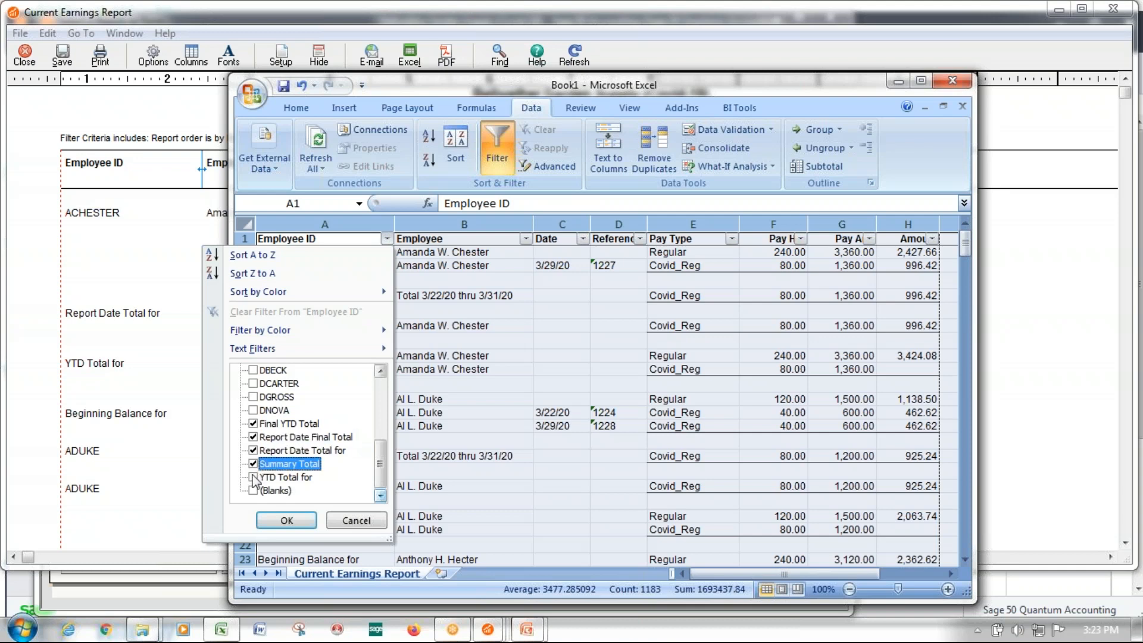
click(253, 477)
click(253, 491)
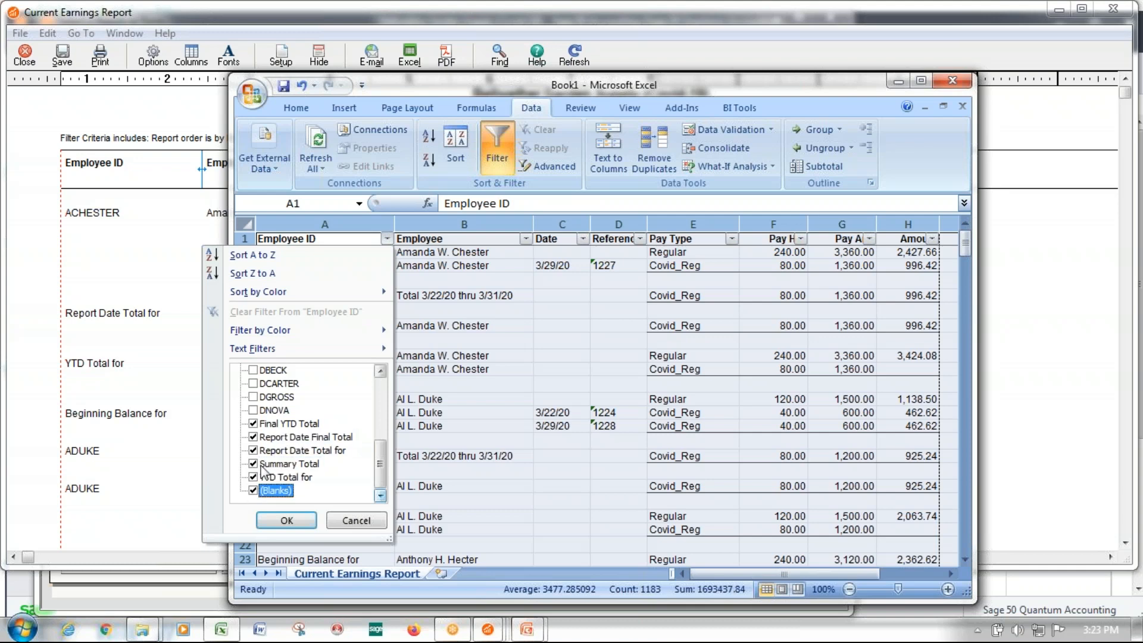
click(286, 521)
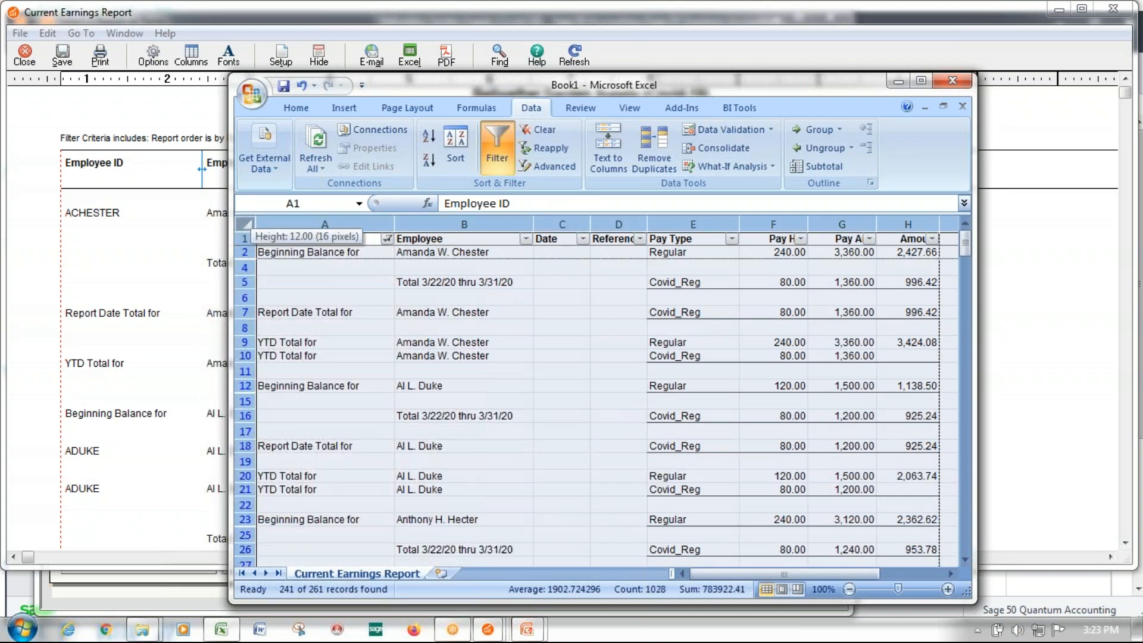
Delete all the filtered balance, total and blank rows below the header, from row 2 through row 262
click(245, 252)
drag(965, 243, 964, 619)
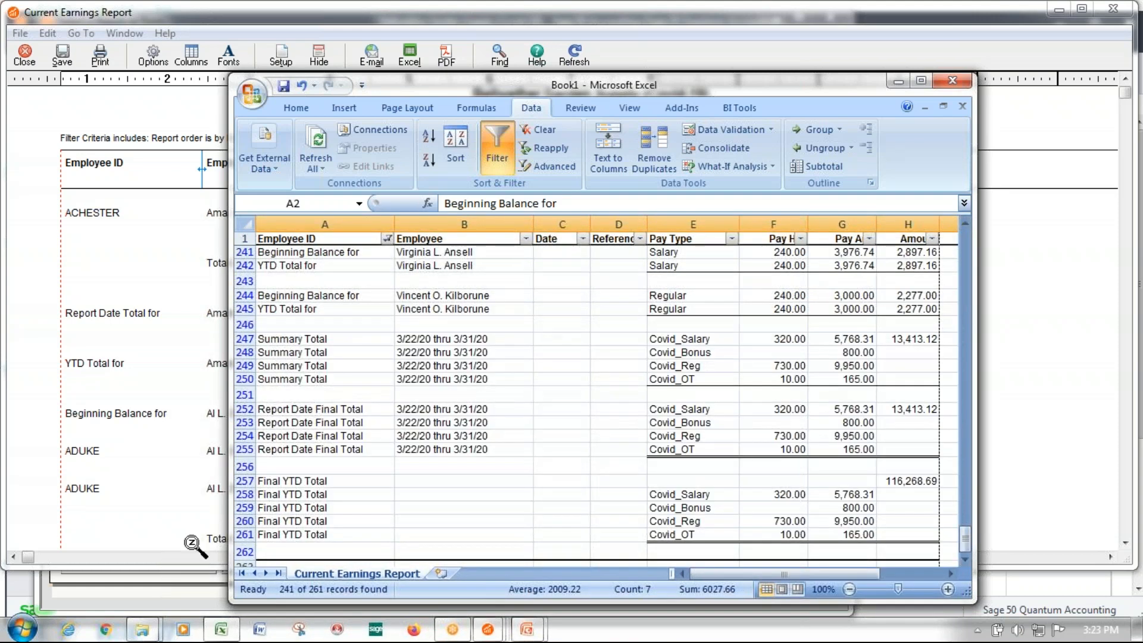
shift+click(245, 552)
right_click(244, 551)
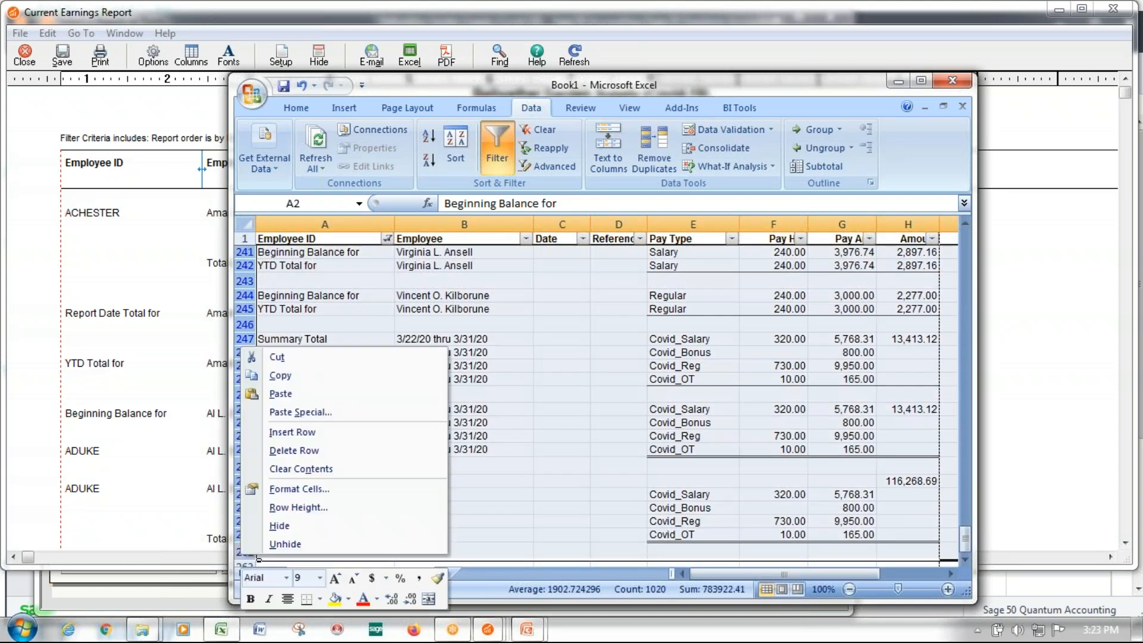
click(304, 447)
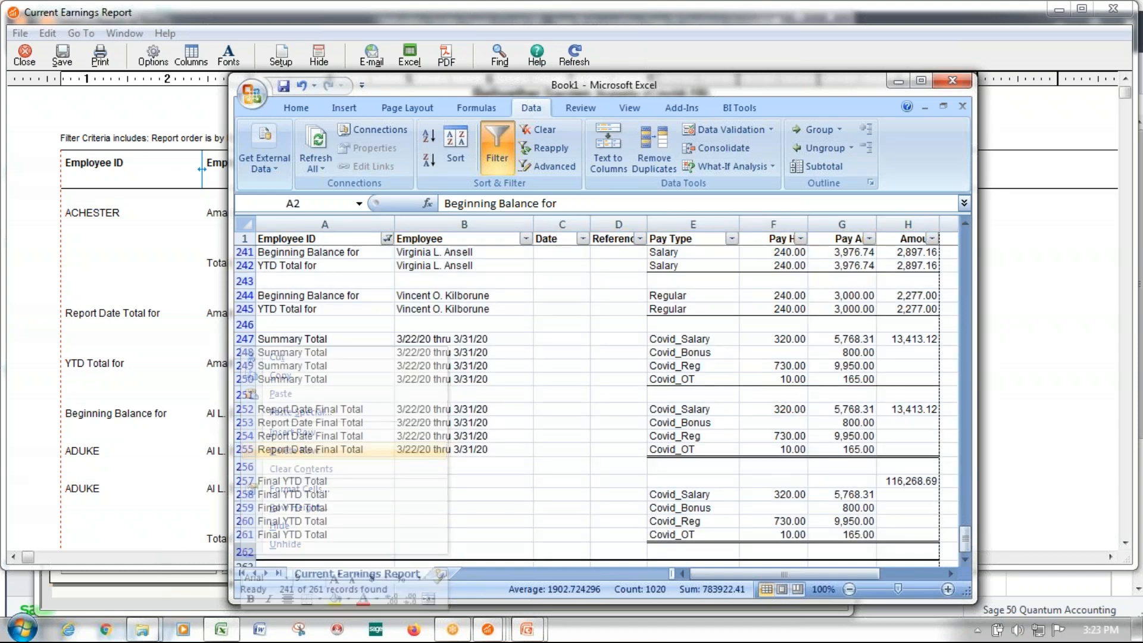
Remove the filter selection from the Employee ID column to list all the remaining employee pay rows from row 2
click(388, 238)
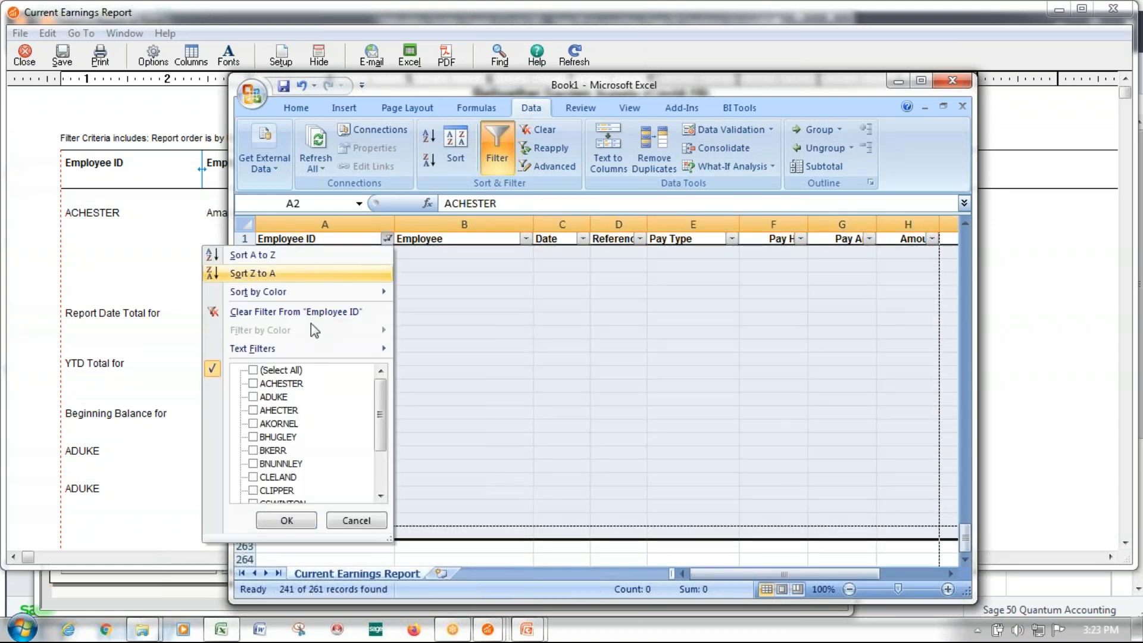
click(301, 523)
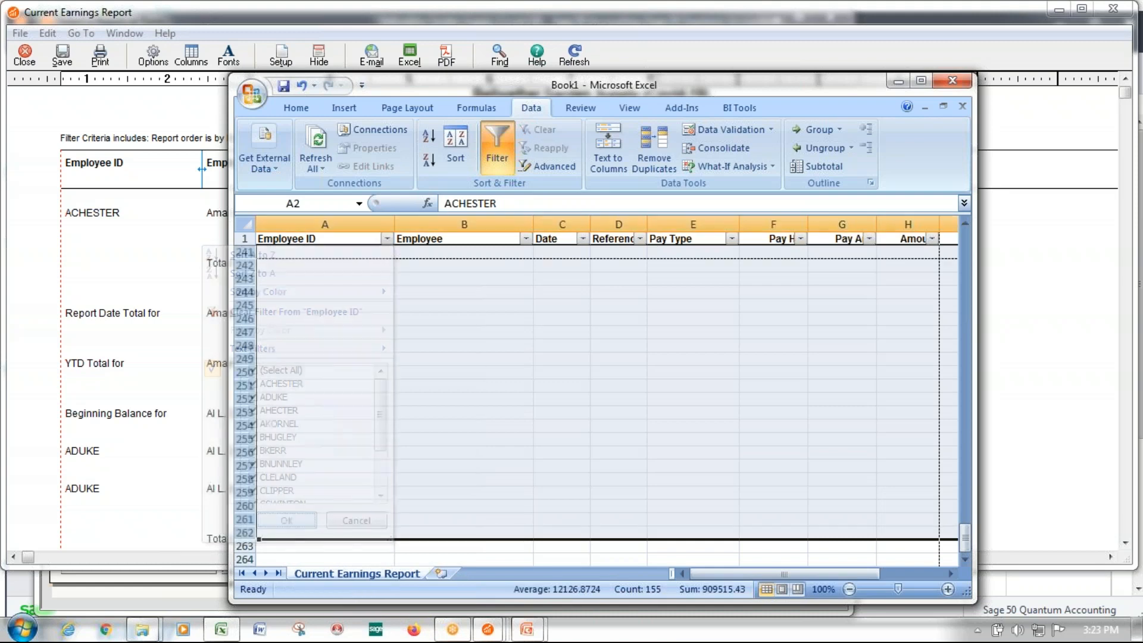
drag(965, 531, 967, 231)
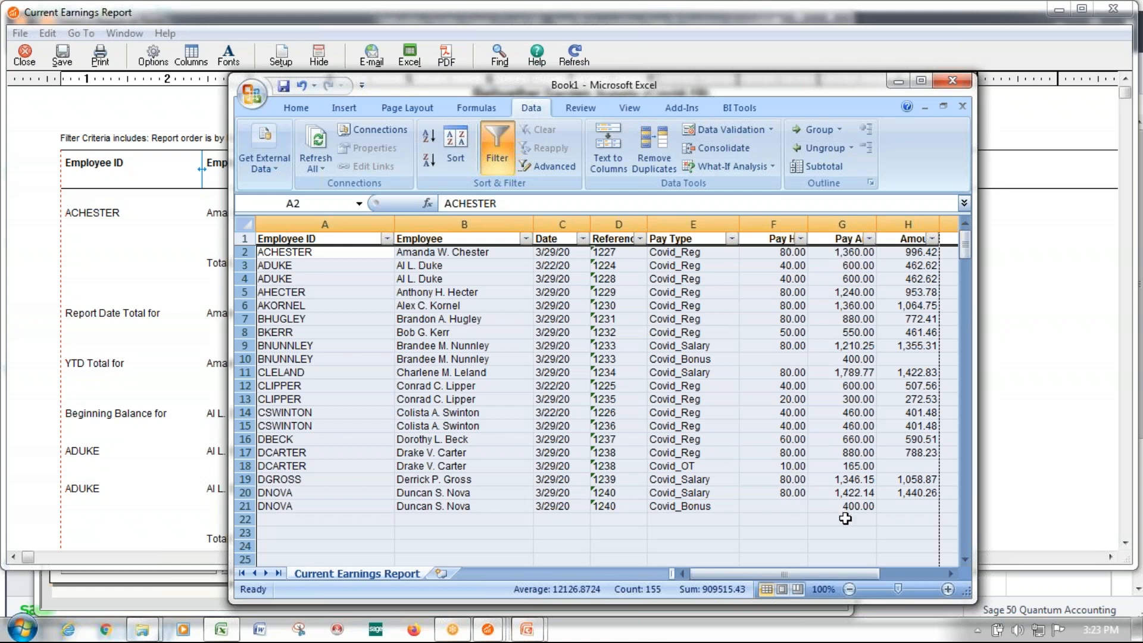
drag(725, 573, 648, 574)
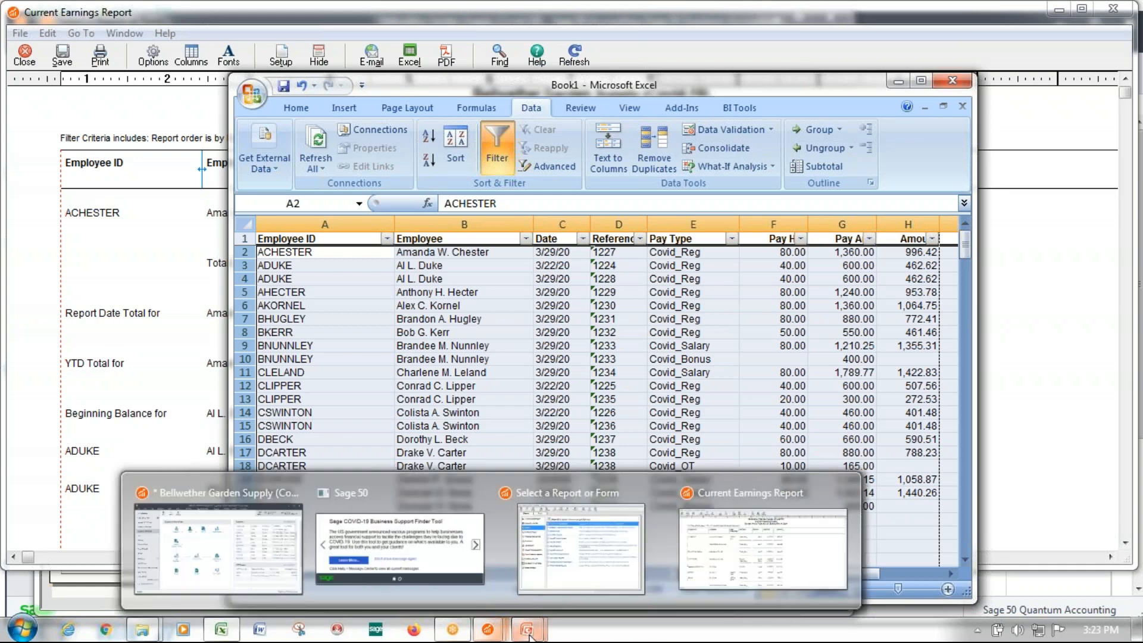
mouse_move(527, 629)
click(645, 569)
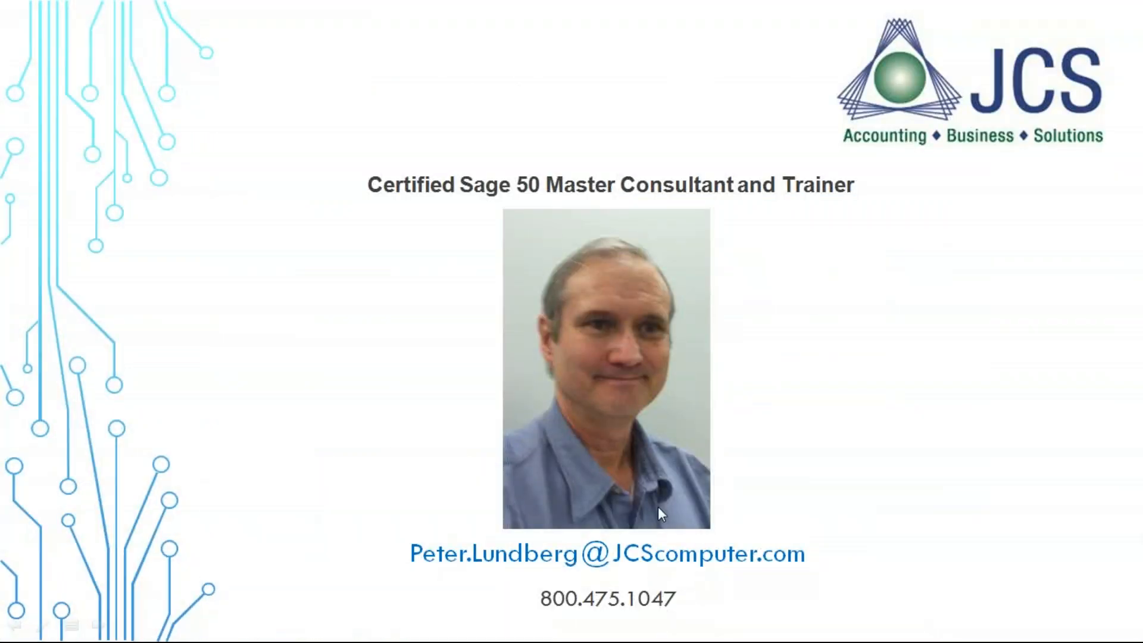
click(648, 573)
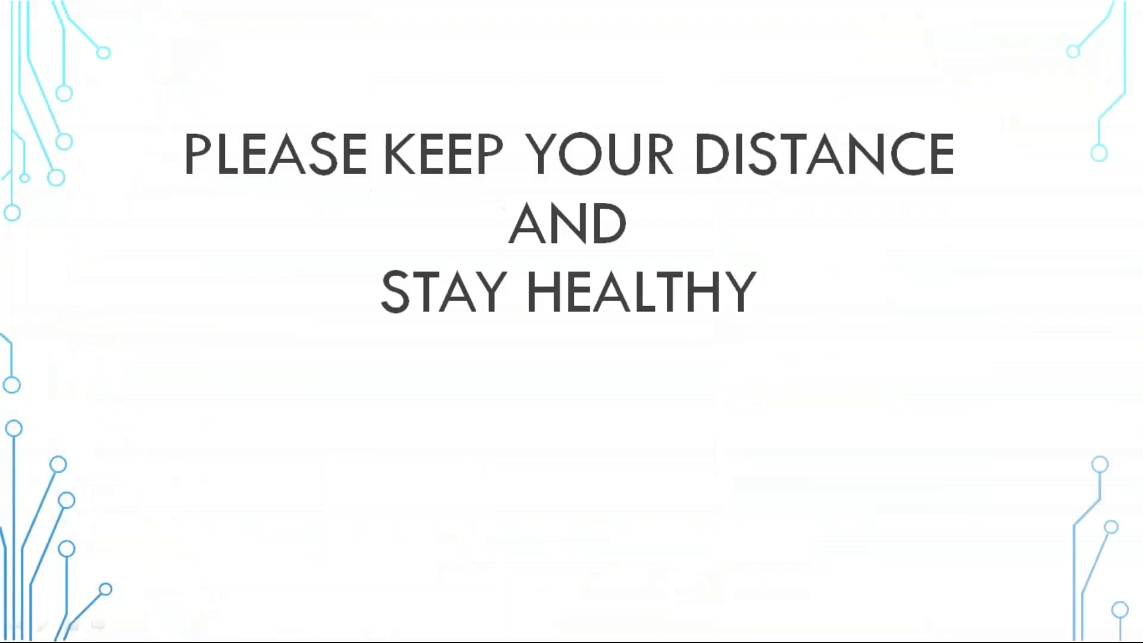
click(678, 484)
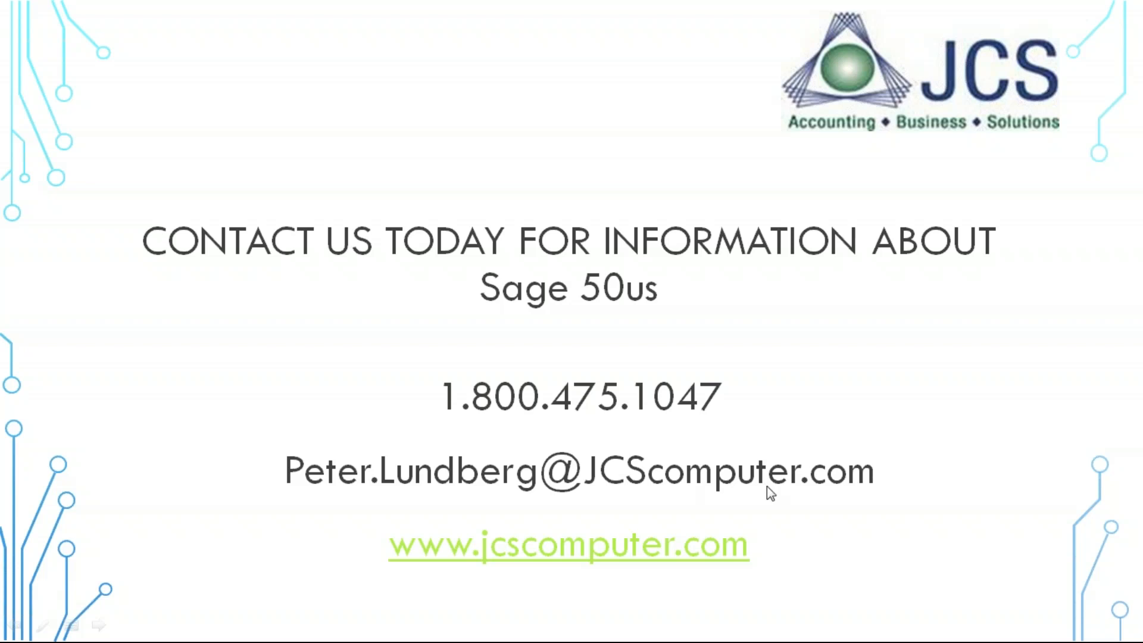
click(834, 15)
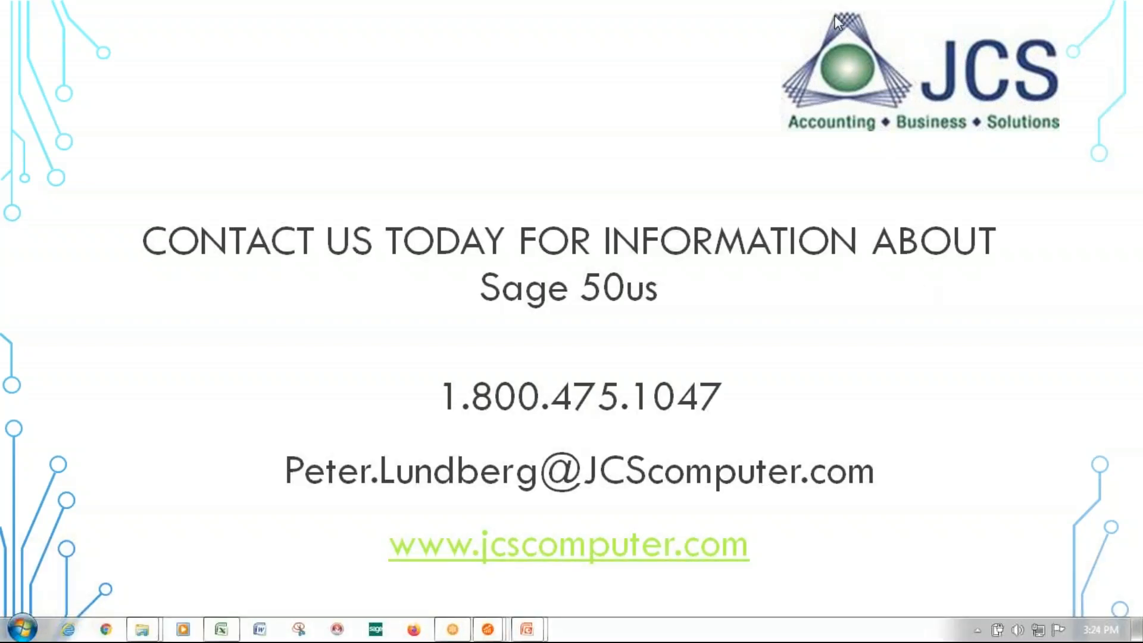